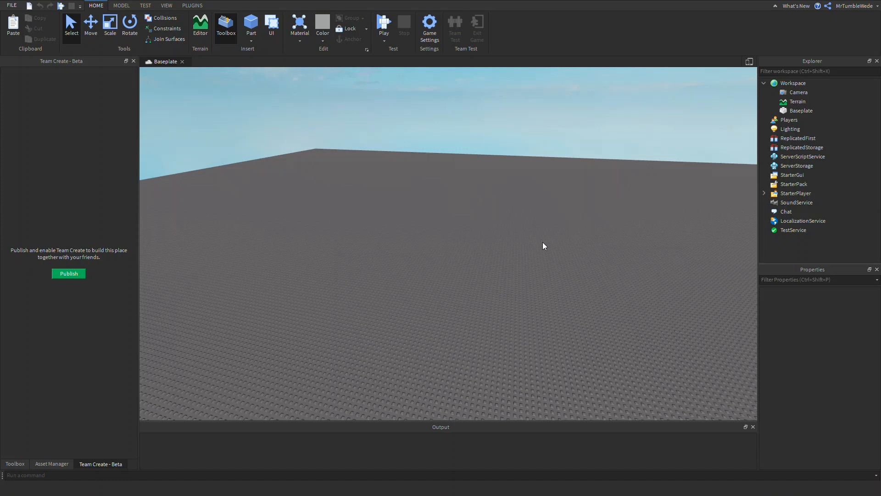
# Select the Baseplate and expand its Orientation values without changing them
pyautogui.moveTo(543, 243); pyautogui.dragTo(544, 245, button='right')
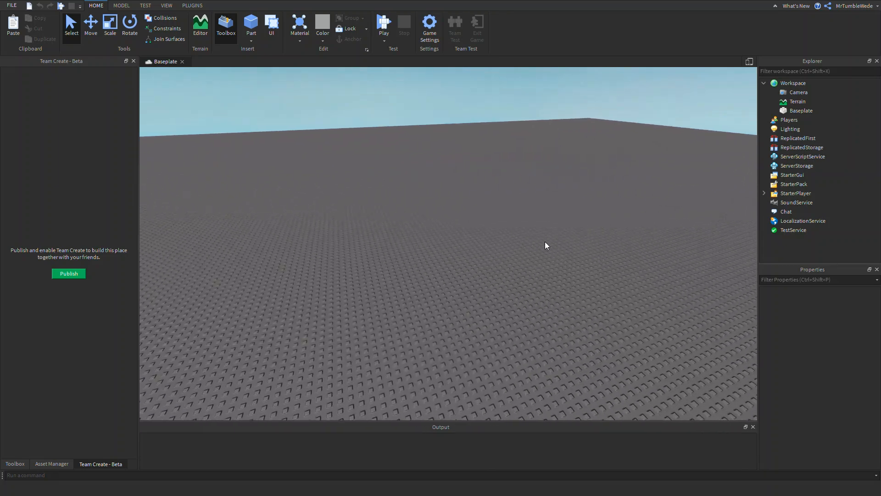
pyautogui.scroll(3, 544, 245)
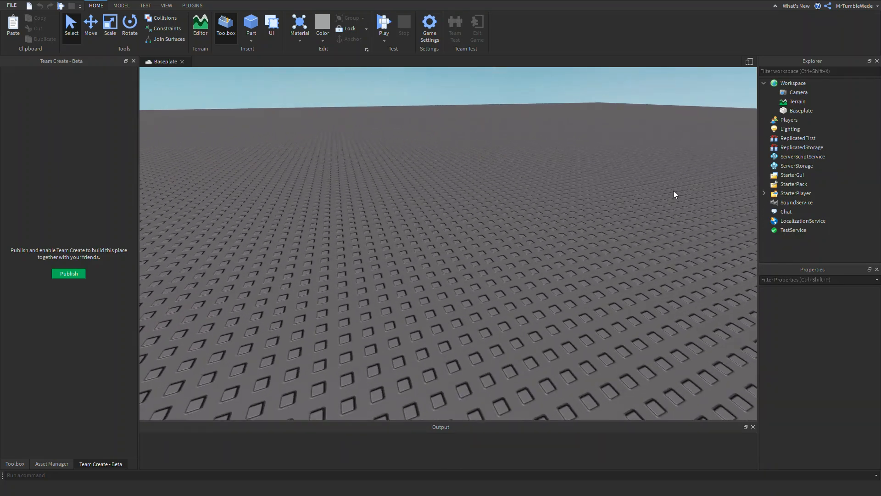
pyautogui.scroll(-5, 630, 140)
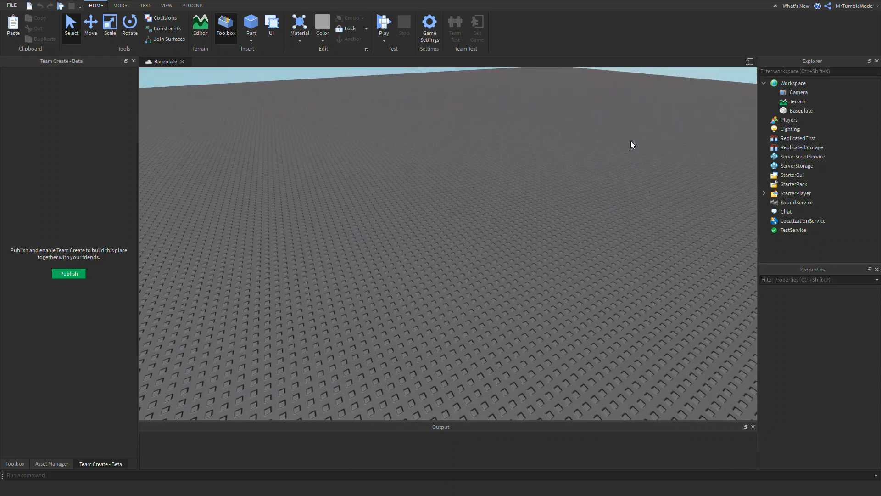
pyautogui.scroll(-1, 620, 148)
pyautogui.scroll(2, 534, 209)
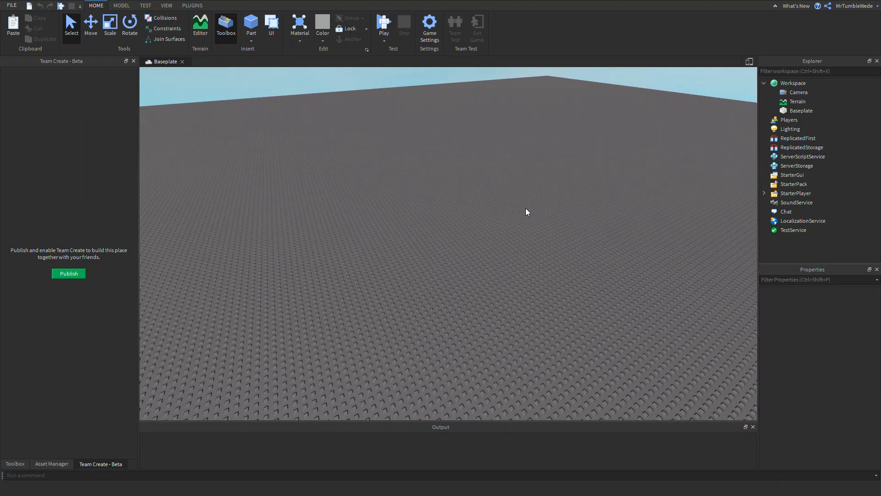
pyautogui.click(785, 111)
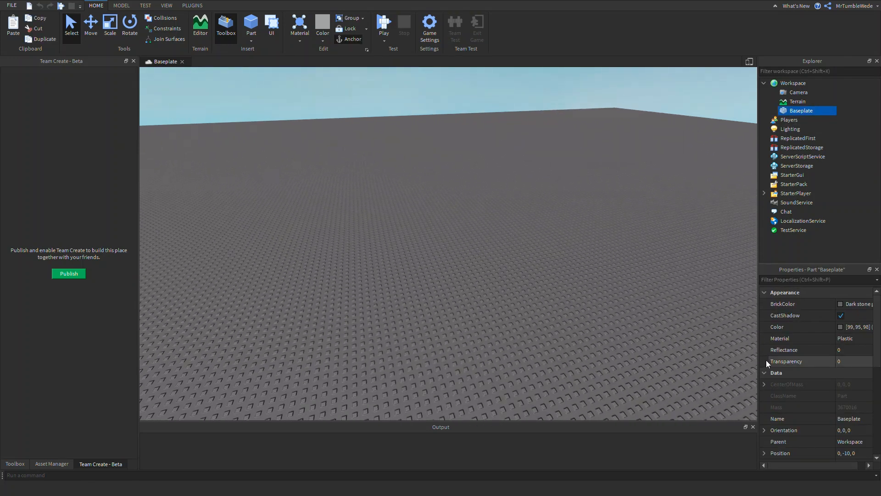
pyautogui.scroll(-2, 771, 360)
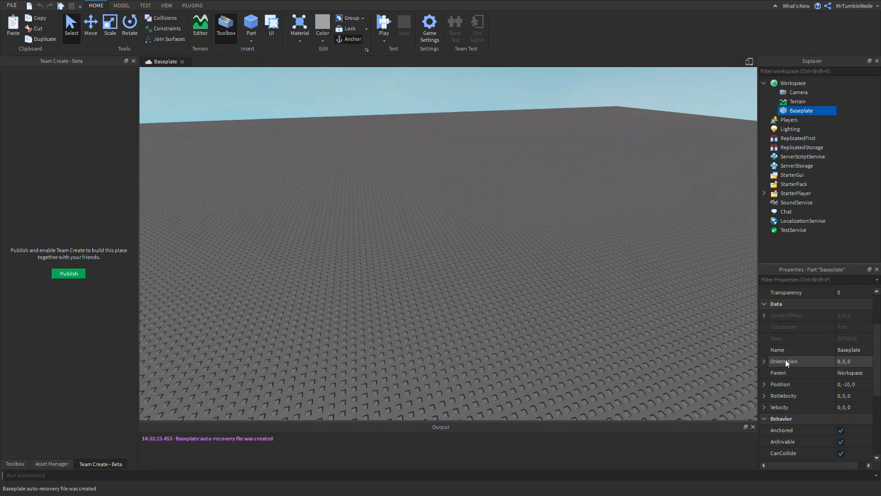
pyautogui.click(765, 361)
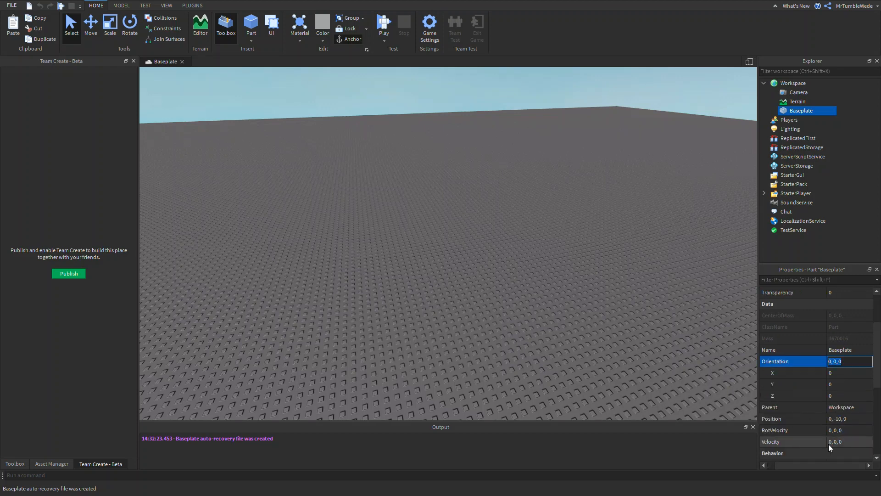
pyautogui.click(823, 462)
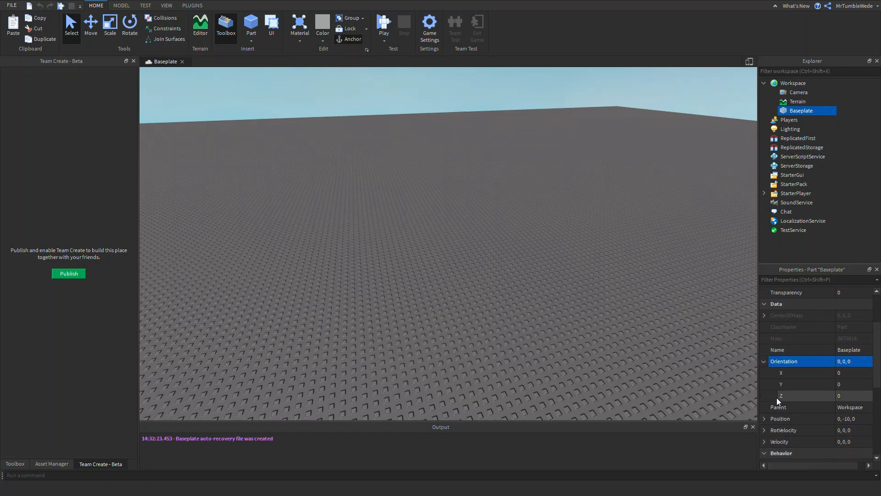
# Inspect the Baseplate's Position and RotVelocity rows, leaving them unchanged
pyautogui.click(764, 364)
pyautogui.click(848, 384)
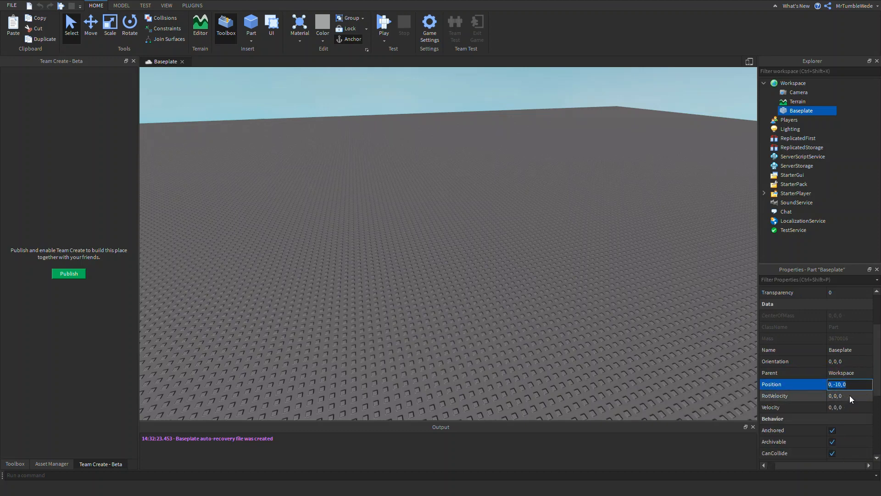
pyautogui.click(848, 396)
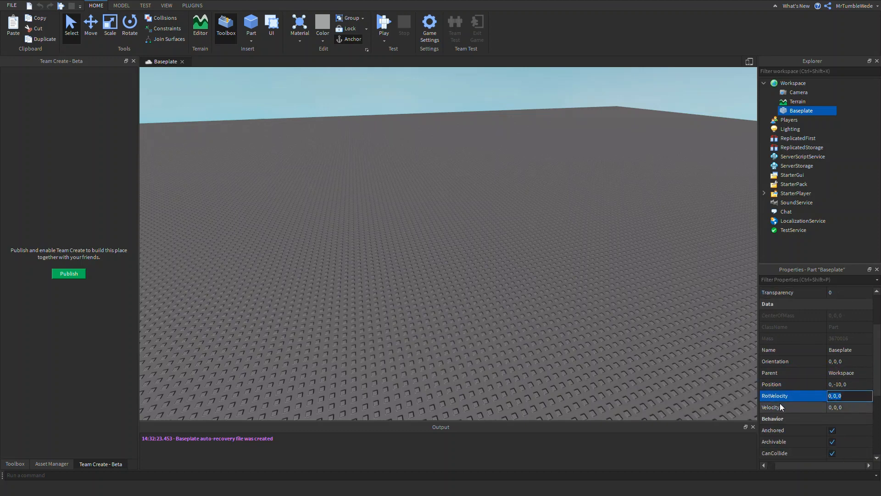
pyautogui.scroll(-3, 782, 404)
pyautogui.scroll(-1, 787, 424)
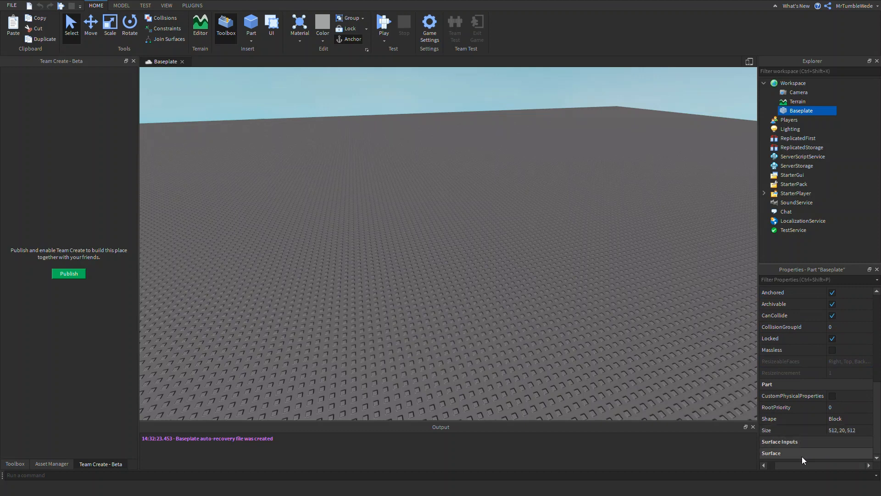
pyautogui.moveTo(799, 465); pyautogui.dragTo(783, 475)
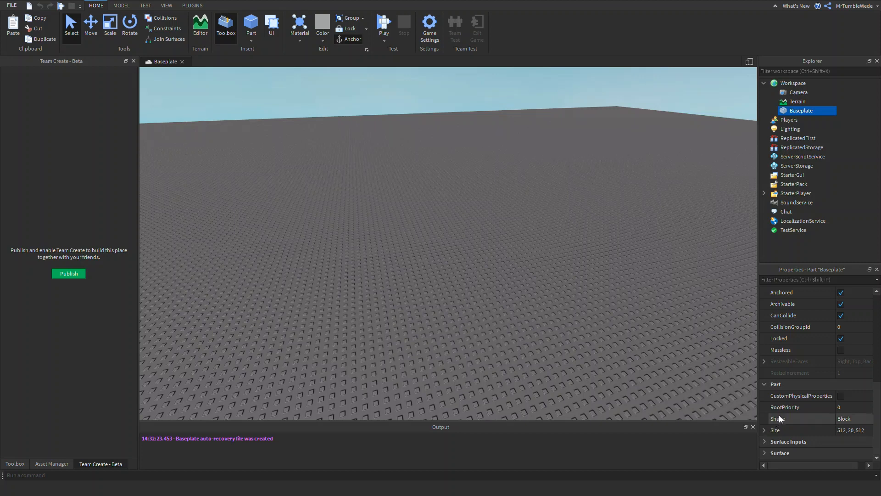
pyautogui.scroll(1, 779, 415)
pyautogui.scroll(1, 805, 363)
pyautogui.scroll(1, 805, 363)
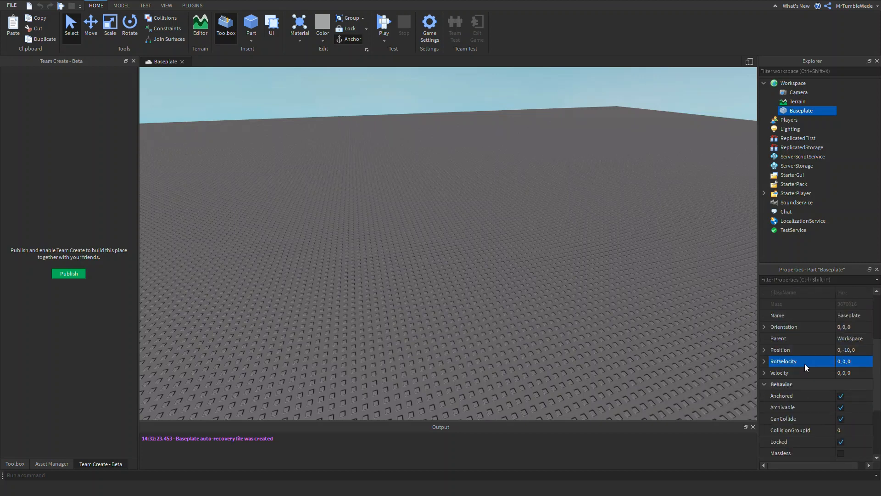
pyautogui.scroll(5, 607, 290)
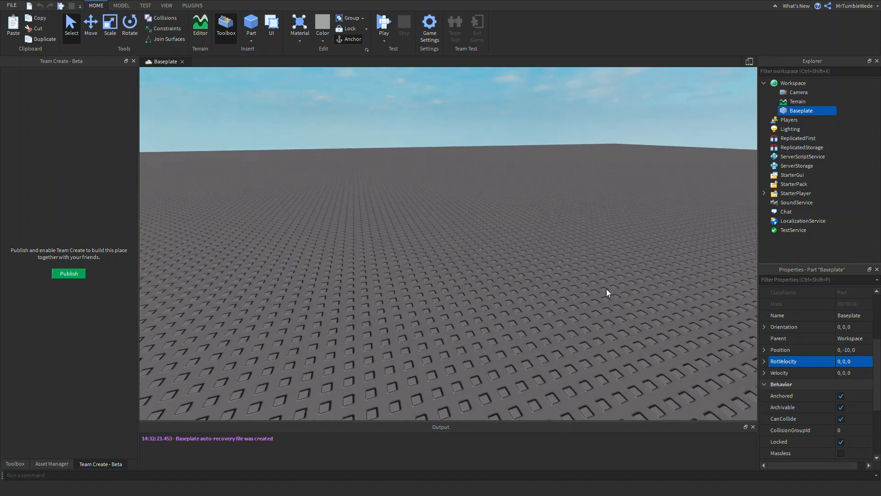
pyautogui.click(606, 289)
pyautogui.press('d')
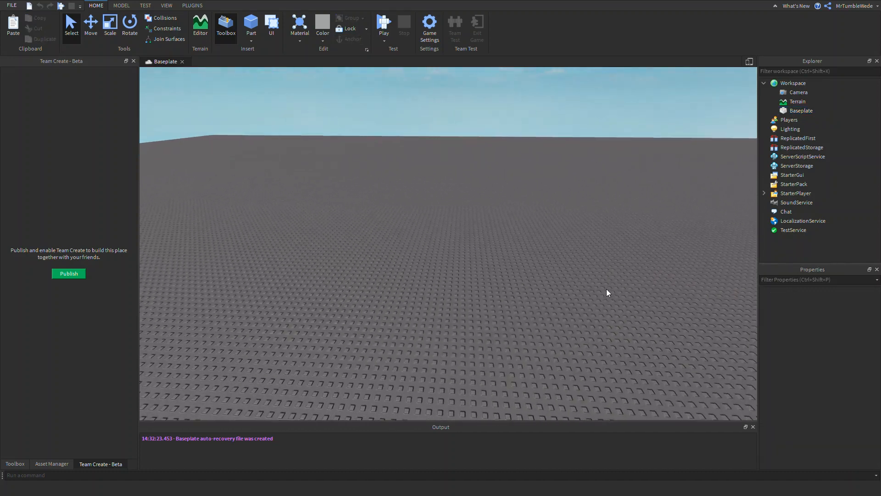
pyautogui.press('q')
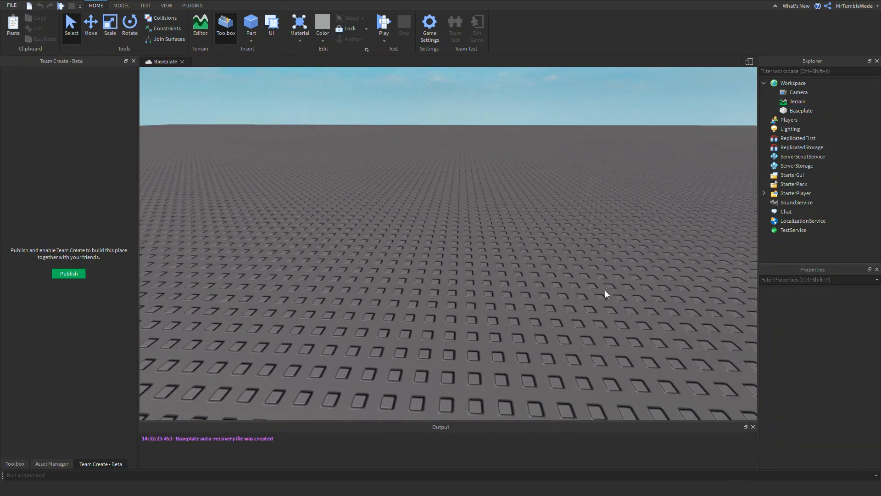
pyautogui.press('e')
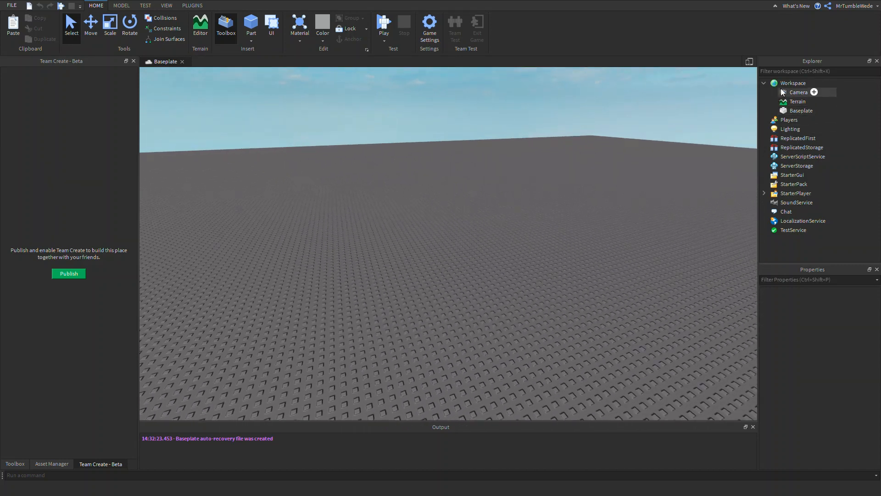
pyautogui.press('d')
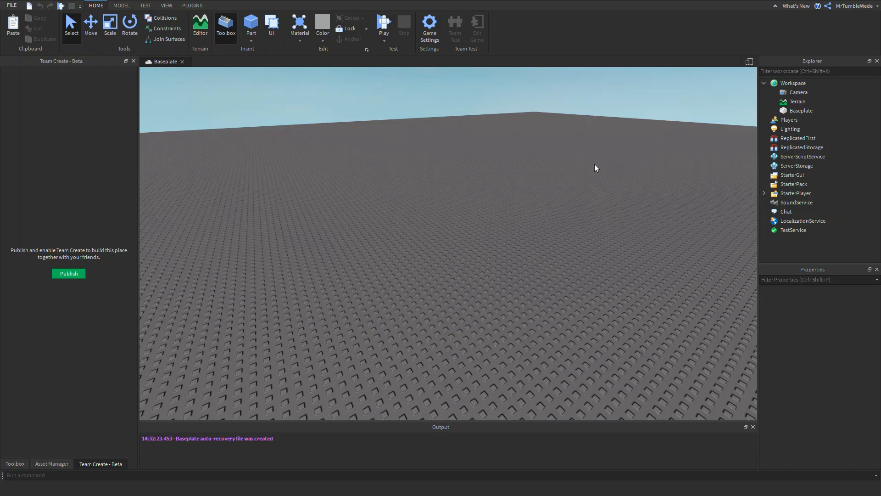
pyautogui.moveTo(595, 164)
pyautogui.mouseDown(button='right')
pyautogui.moveTo(648, 177)
pyautogui.moveTo(610, 200)
pyautogui.moveTo(669, 183)
pyautogui.mouseUp(button='right')
pyautogui.click(801, 110)
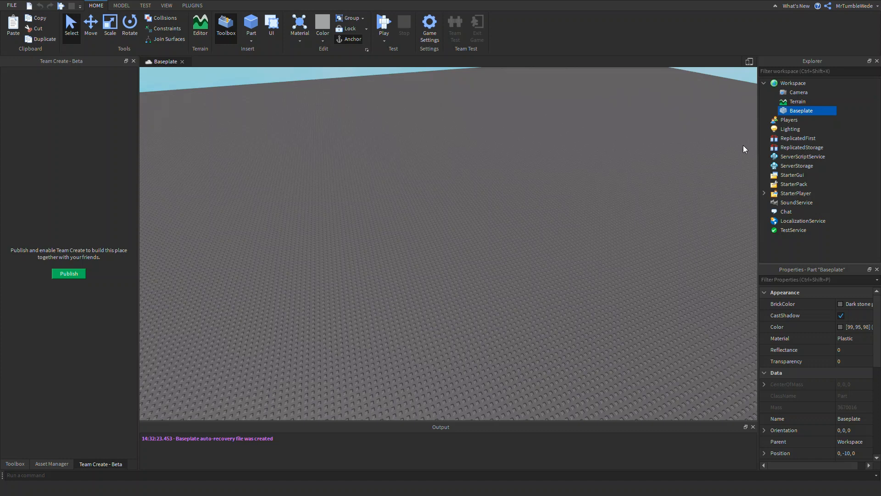
pyautogui.moveTo(743, 145); pyautogui.dragTo(726, 263, button='right')
pyautogui.scroll(-3, 857, 421)
pyautogui.moveTo(715, 413)
pyautogui.mouseDown(button='right')
pyautogui.moveTo(532, 401)
pyautogui.moveTo(492, 353)
pyautogui.moveTo(836, 375)
pyautogui.moveTo(634, 350)
pyautogui.moveTo(825, 384)
pyautogui.mouseUp(button='right')
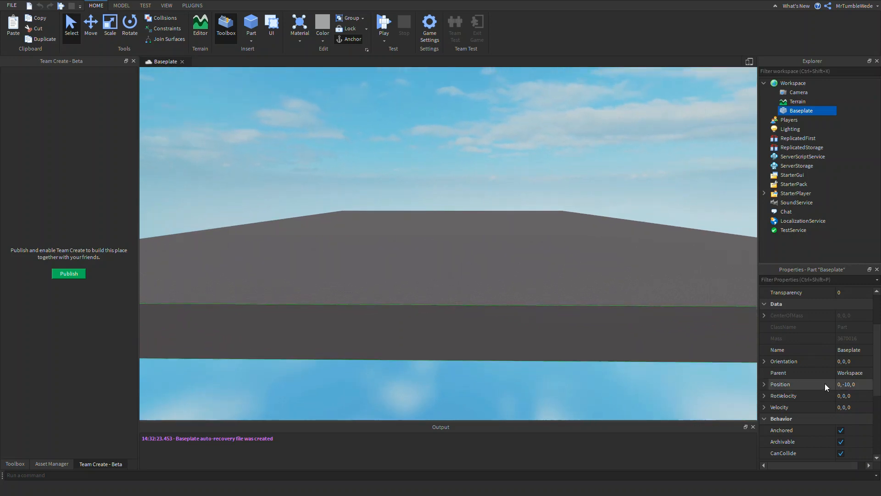
pyautogui.doubleClick(848, 384)
pyautogui.write('0,')
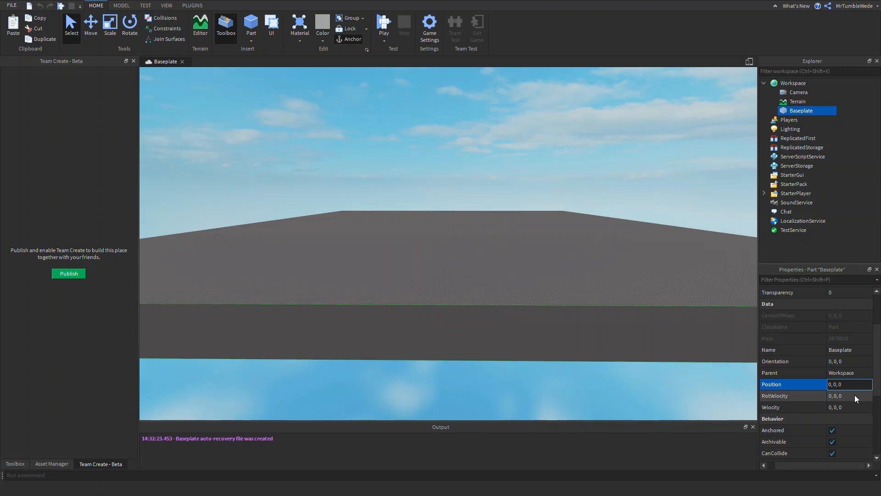
pyautogui.press('Return')
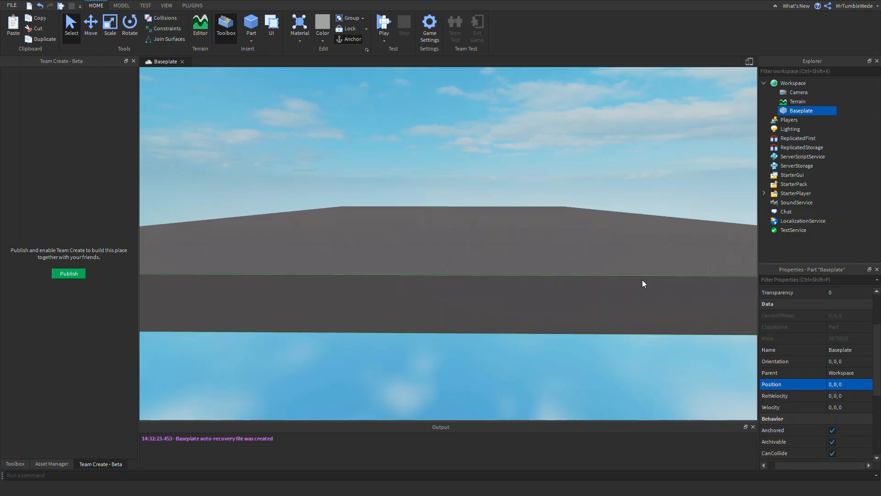
pyautogui.hotkey('ctrl', 'z')
pyautogui.moveTo(642, 270); pyautogui.dragTo(643, 269, button='right')
pyautogui.click(668, 247)
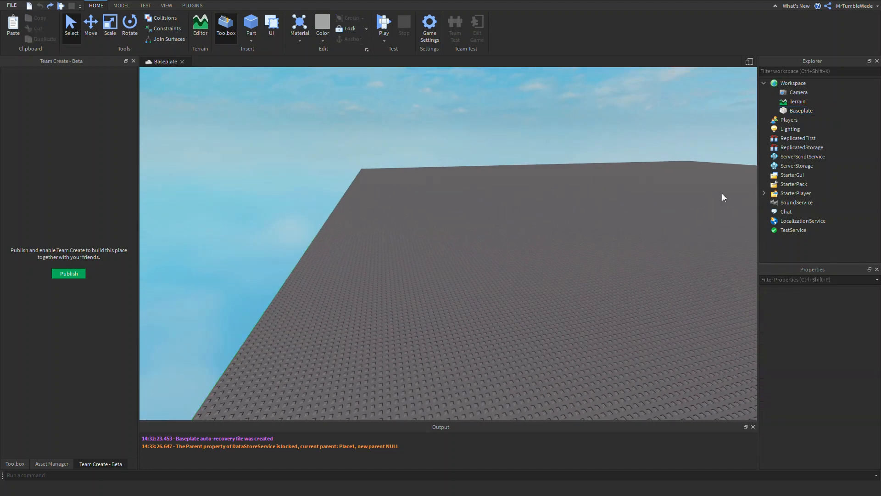
pyautogui.click(791, 156)
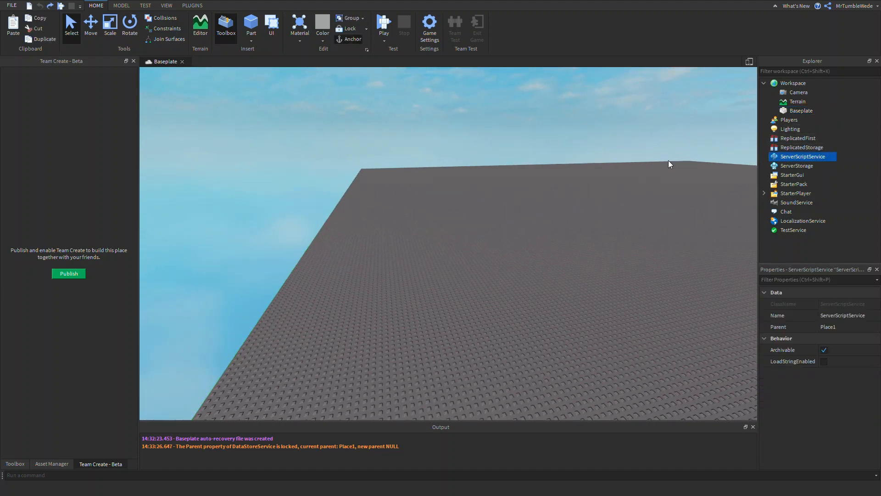
pyautogui.click(554, 147)
pyautogui.moveTo(555, 148); pyautogui.dragTo(561, 151, button='right')
pyautogui.moveTo(416, 119); pyautogui.dragTo(454, 119, button='right')
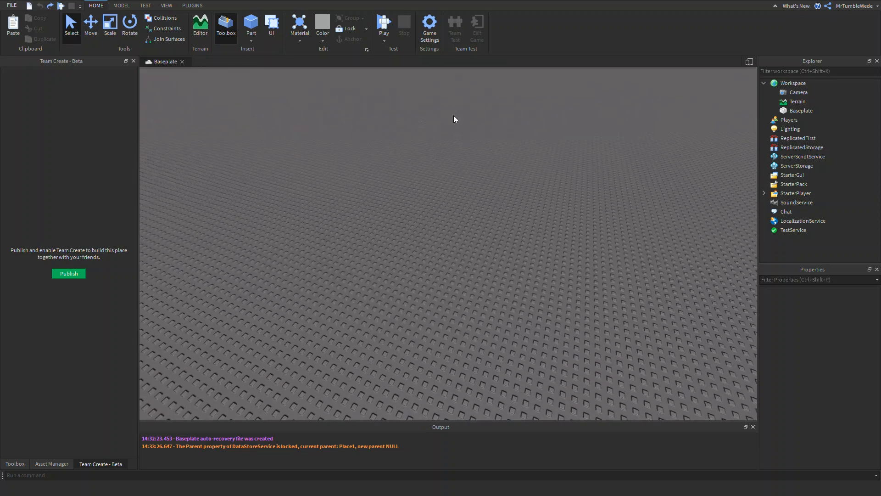
pyautogui.click(799, 110)
pyautogui.scroll(-3, 845, 352)
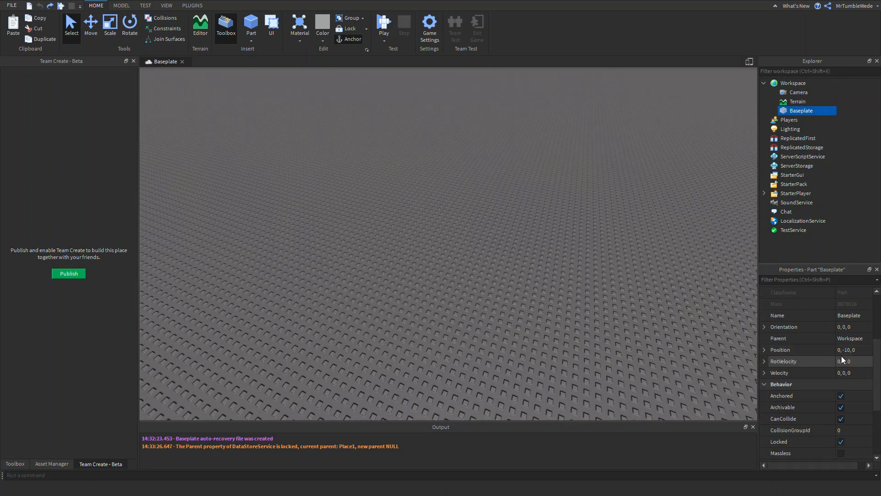
pyautogui.scroll(1, 845, 369)
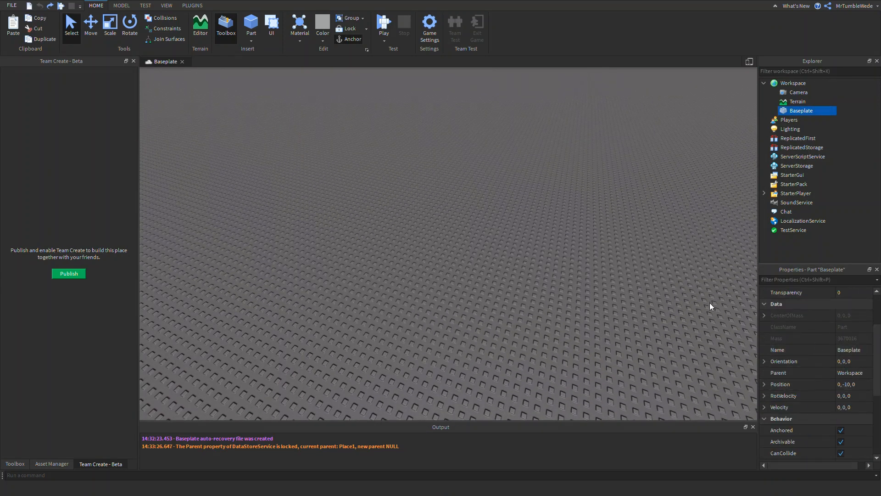
# Insert a new grey block Part into the scene
pyautogui.click(672, 290)
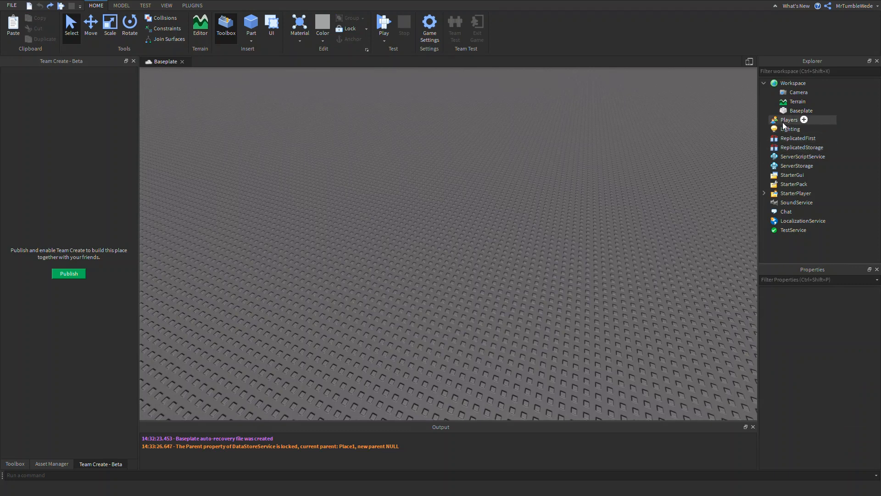
pyautogui.moveTo(802, 156)
pyautogui.click(775, 156)
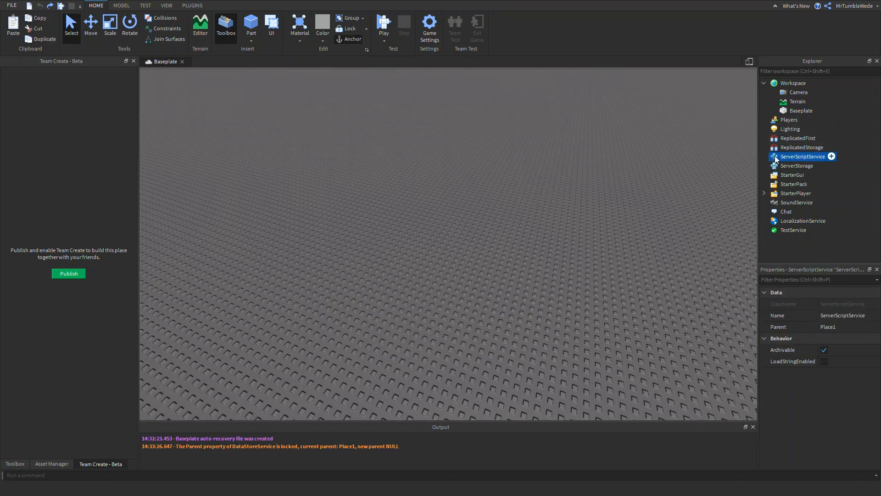
pyautogui.click(652, 166)
pyautogui.scroll(3, 652, 166)
pyautogui.click(251, 26)
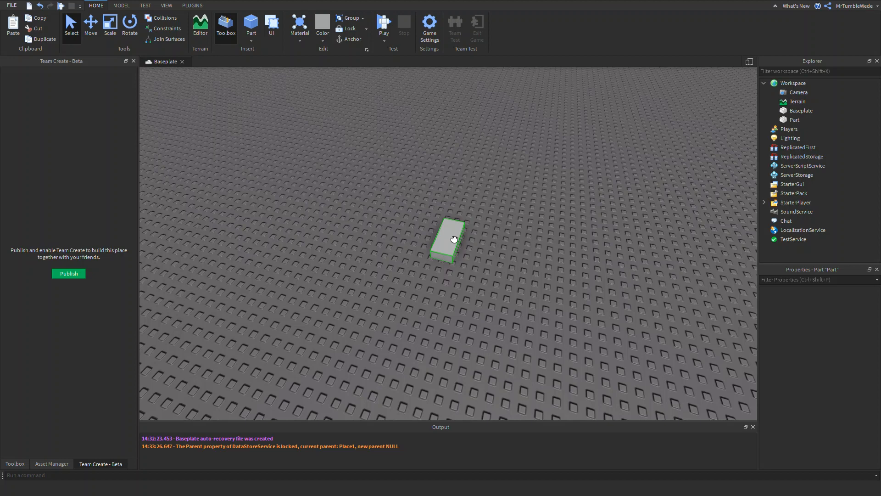
pyautogui.scroll(2, 447, 228)
# Scale the Part into a broad, tall upright slab and anchor it in place
pyautogui.click(112, 31)
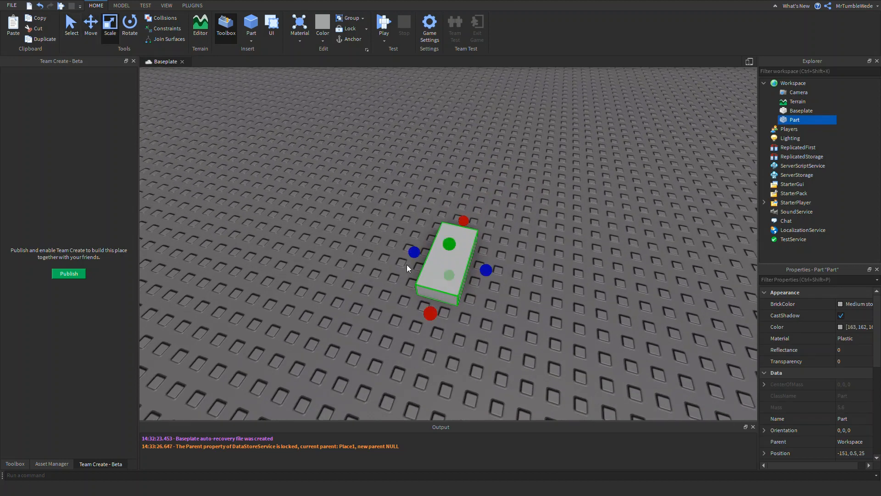
pyautogui.moveTo(410, 256); pyautogui.dragTo(433, 277)
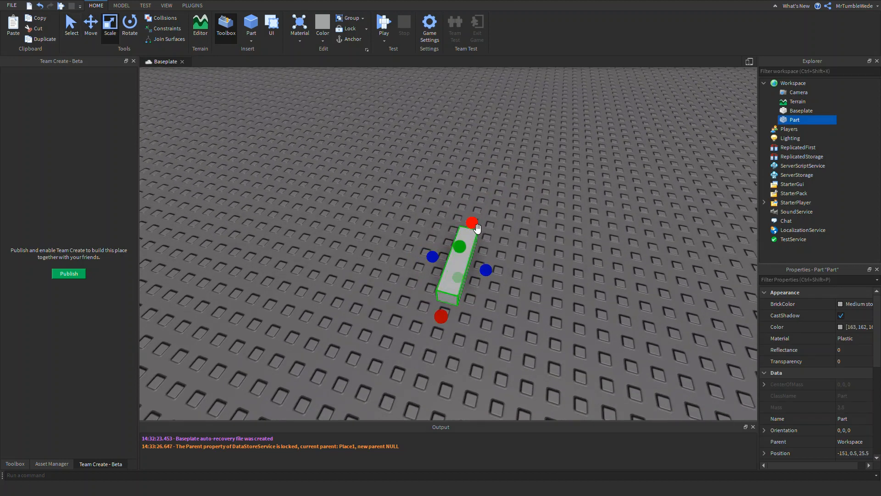
pyautogui.moveTo(487, 272); pyautogui.dragTo(476, 230)
pyautogui.moveTo(475, 230); pyautogui.dragTo(477, 230, button='right')
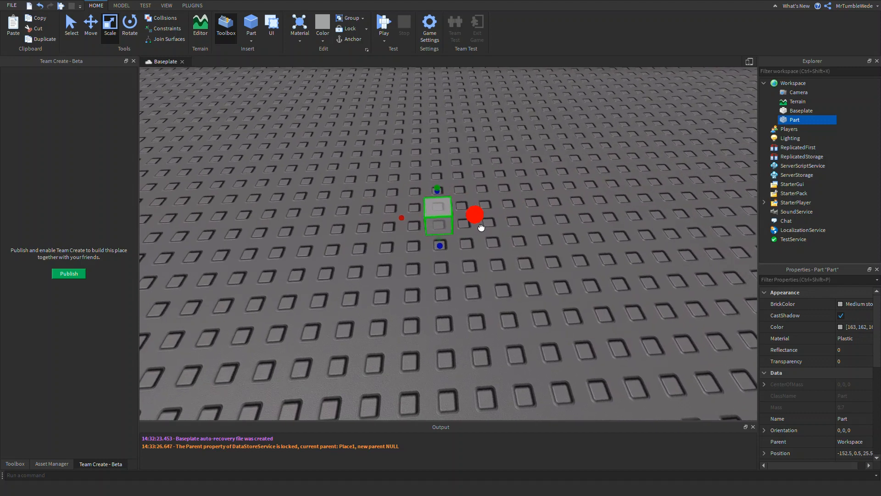
pyautogui.moveTo(482, 226)
pyautogui.mouseDown()
pyautogui.moveTo(468, 215)
pyautogui.moveTo(462, 142)
pyautogui.mouseUp()
pyautogui.click(351, 40)
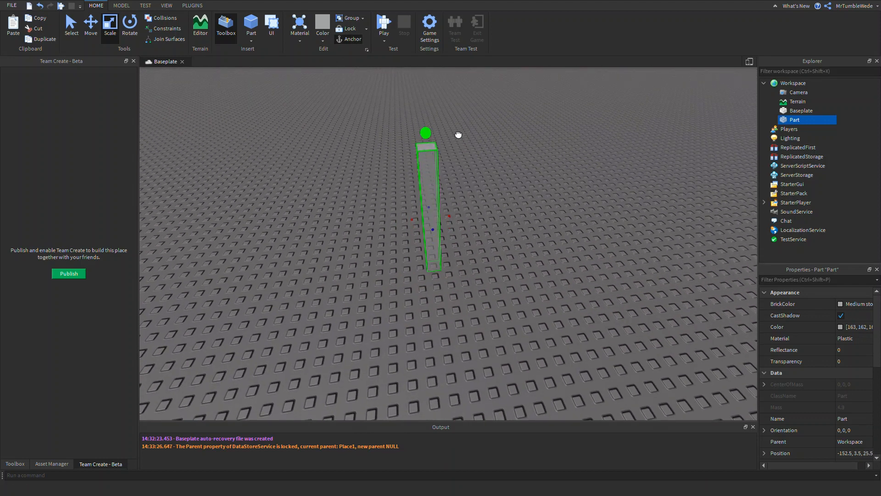
pyautogui.moveTo(457, 213); pyautogui.dragTo(493, 200)
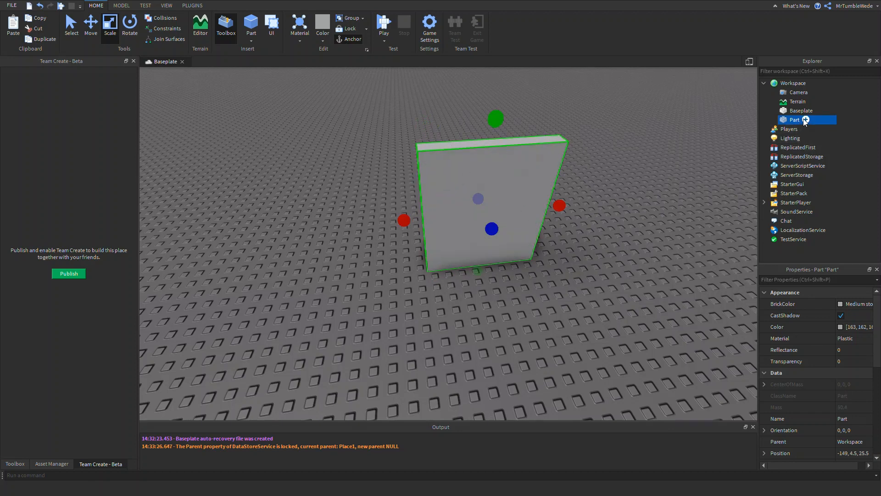
# Add a Script under the Part and replace its hello-world line with a while wait() do loop
pyautogui.moveTo(805, 121)
pyautogui.mouseDown()
pyautogui.moveTo(807, 132)
pyautogui.moveTo(807, 120)
pyautogui.mouseUp()
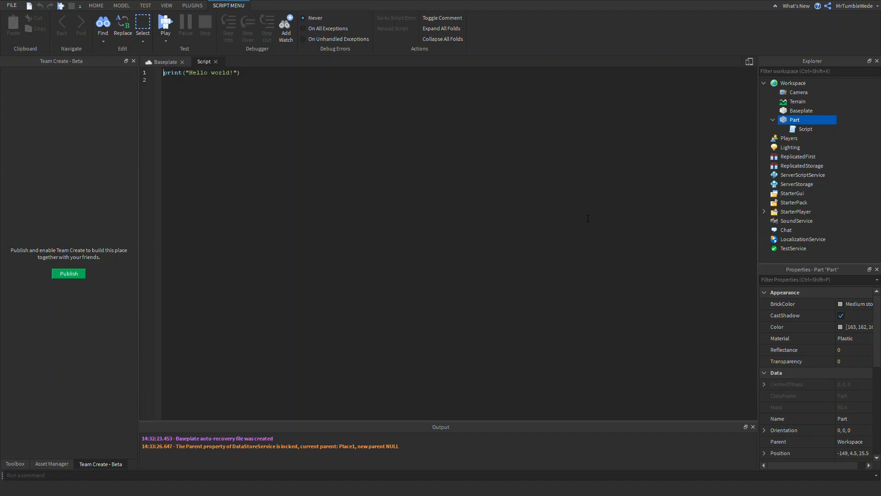
pyautogui.moveTo(184, 78); pyautogui.dragTo(135, 47)
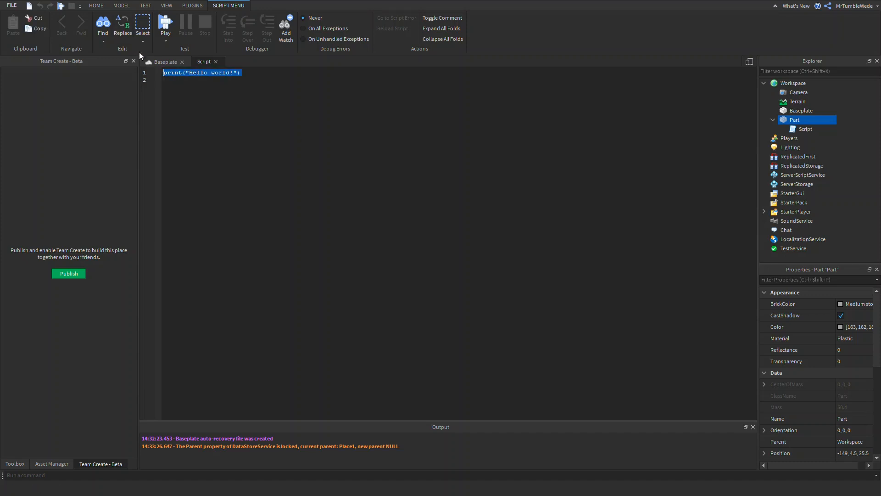
pyautogui.click(165, 61)
pyautogui.click(203, 62)
pyautogui.moveTo(297, 123); pyautogui.dragTo(155, 58)
pyautogui.write('while wait() d')
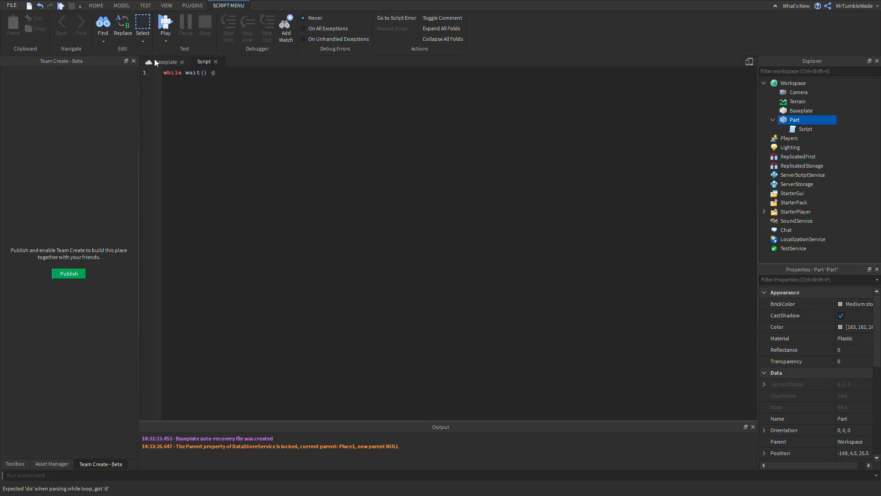
pyautogui.write('o')
pyautogui.press('Return')
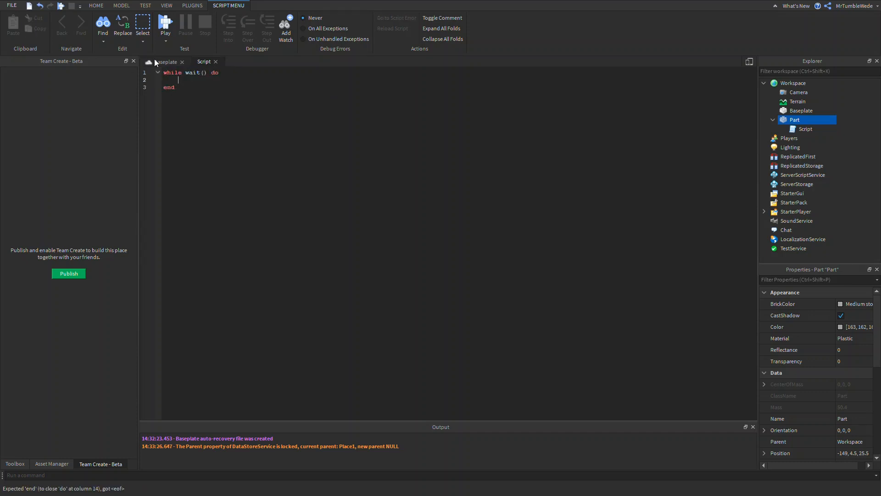
pyautogui.write('script.Parent.c')
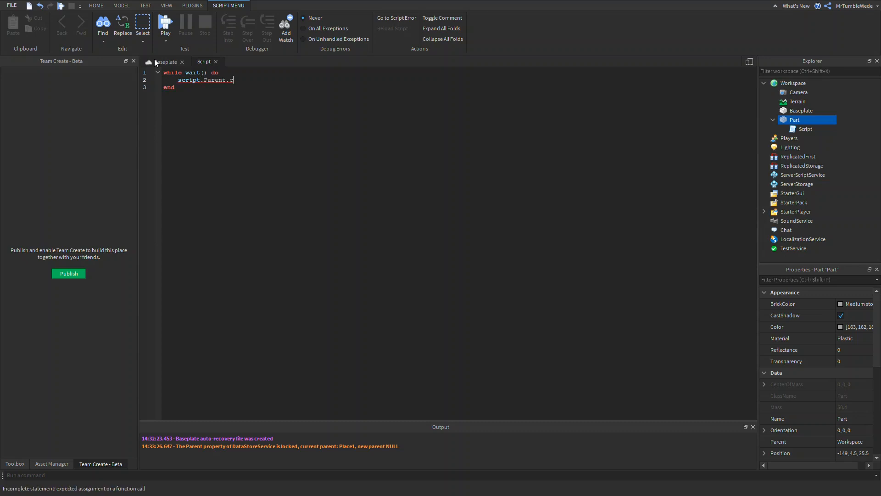
# Complete script.Parent.CFrame, then move the slab and rotate it 45° to orientation 0, -135, 0
pyautogui.press('Tab')
pyautogui.scroll(-2, 858, 354)
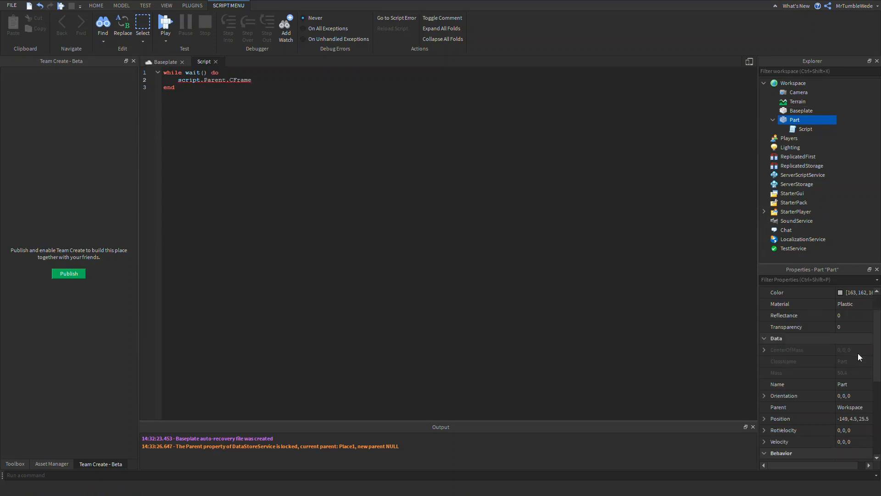
pyautogui.scroll(-4, 857, 353)
pyautogui.scroll(-4, 861, 382)
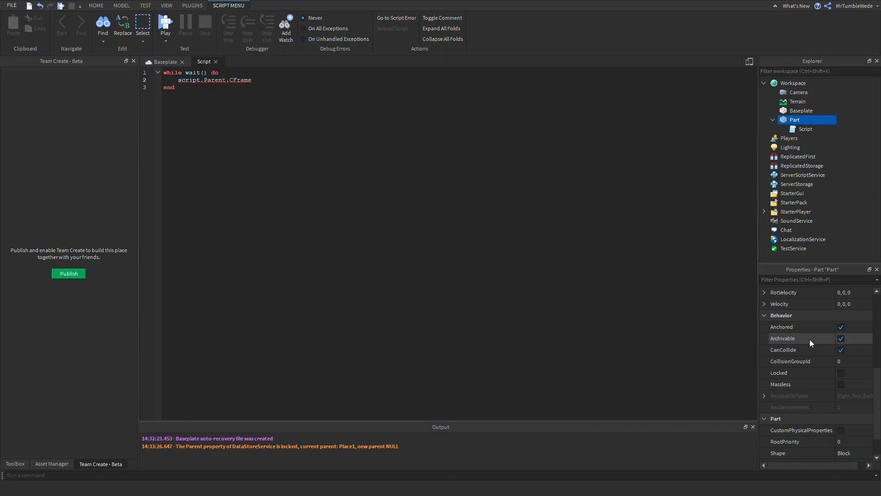
pyautogui.scroll(5, 813, 337)
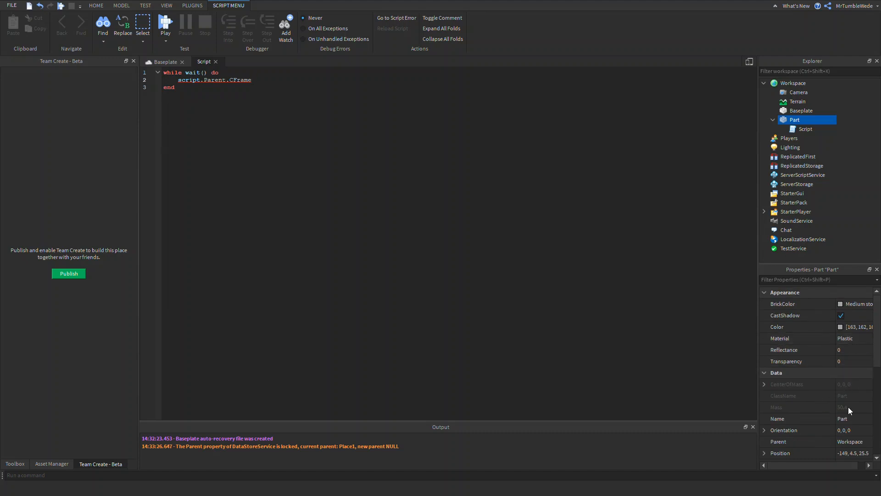
pyautogui.click(163, 62)
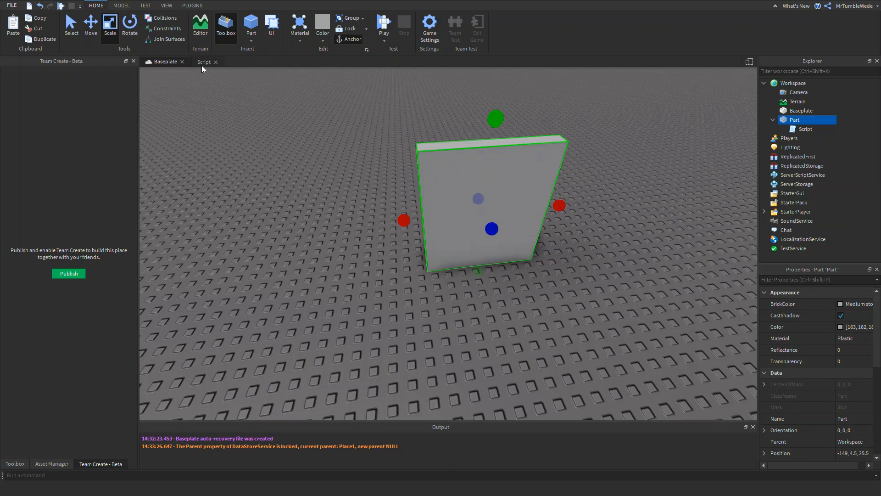
pyautogui.moveTo(482, 206)
pyautogui.mouseDown()
pyautogui.moveTo(436, 191)
pyautogui.moveTo(417, 232)
pyautogui.moveTo(457, 261)
pyautogui.mouseUp()
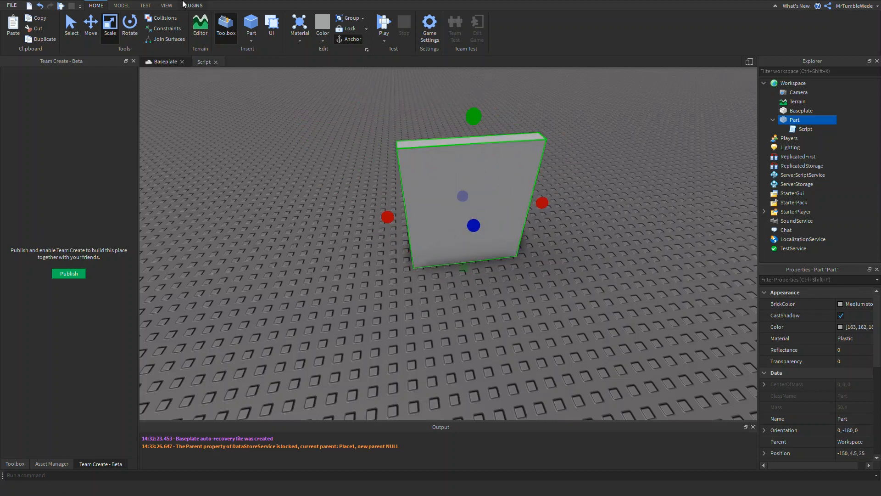
pyautogui.click(123, 5)
pyautogui.click(71, 26)
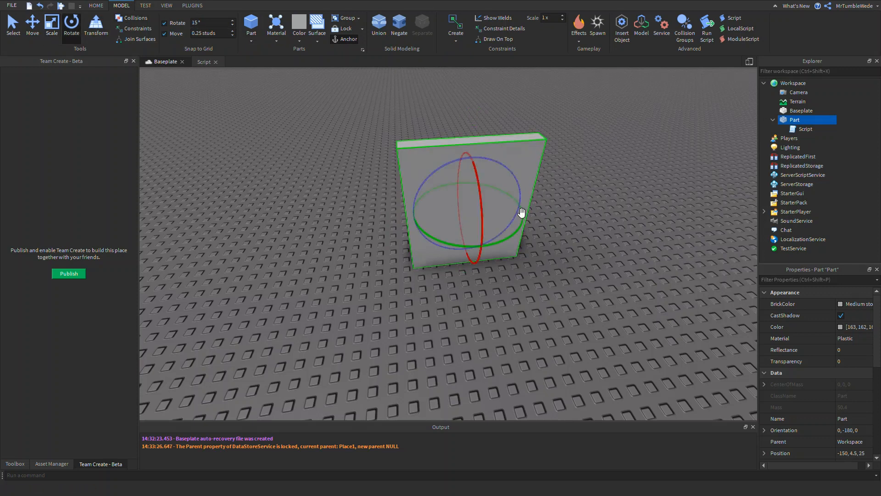
pyautogui.moveTo(524, 228)
pyautogui.mouseDown()
pyautogui.moveTo(498, 191)
pyautogui.moveTo(436, 167)
pyautogui.mouseUp()
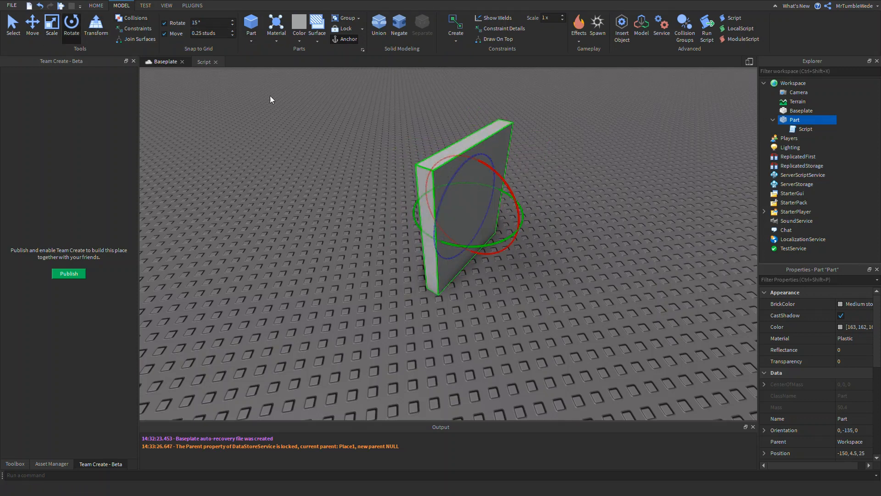
# Return to the script and select the word CFrame on line 2 for editing
pyautogui.click(206, 62)
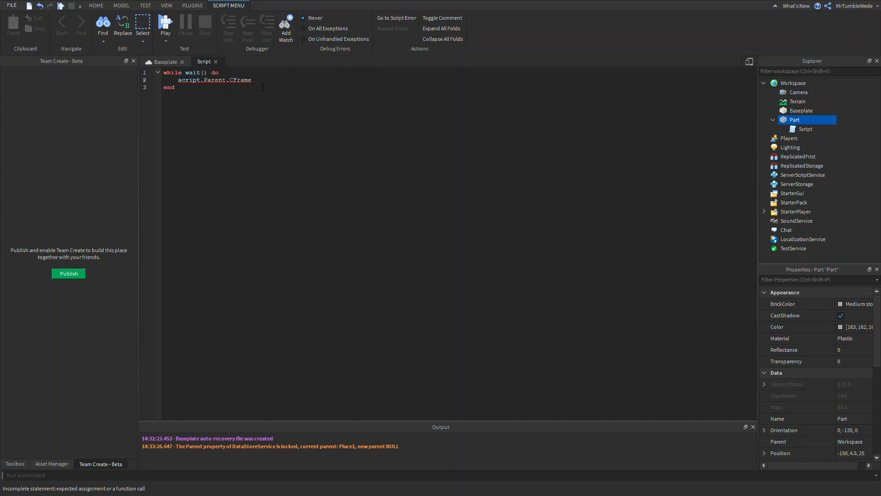
pyautogui.doubleClick(241, 80)
pyautogui.click(166, 62)
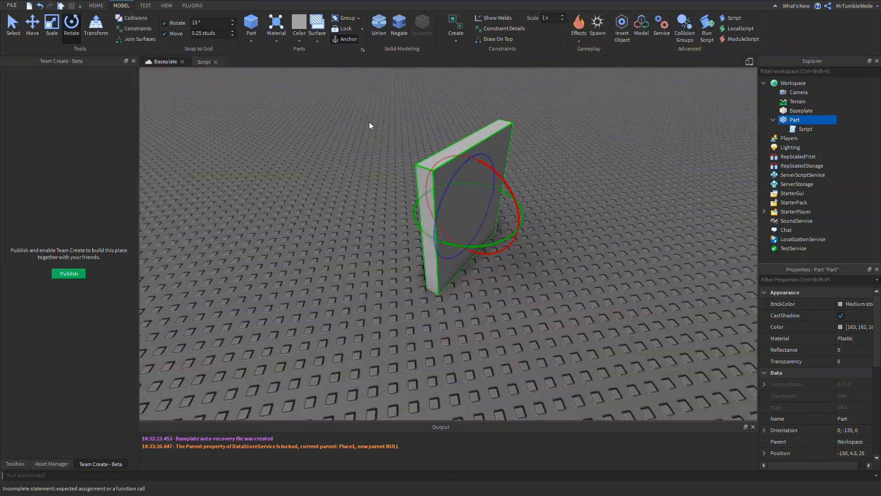
pyautogui.click(203, 62)
# Extend line 2 to assign script.Parent.CFrame multiplied by a CFrame.Angles() call
pyautogui.press('Right')
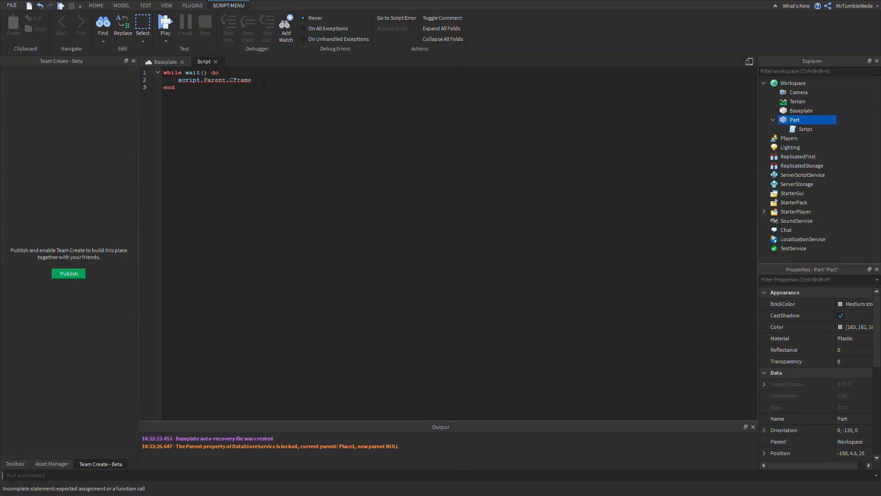
pyautogui.hotkey('shift', 'Left')
pyautogui.hotkey('shift', 'Left')
pyautogui.hotkey('shift', 'Left')
pyautogui.hotkey('shift', 'Left')
pyautogui.press('Right')
pyautogui.write('= script.Parent.')
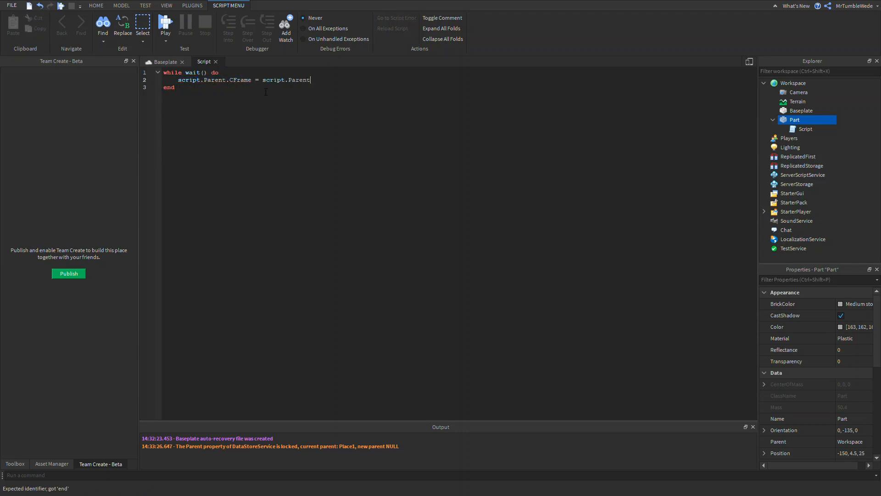
pyautogui.write('CFrame')
pyautogui.write(' * CFrame.a')
pyautogui.write('n')
pyautogui.press('Tab')
pyautogui.write('(')
pyautogui.press('Right')
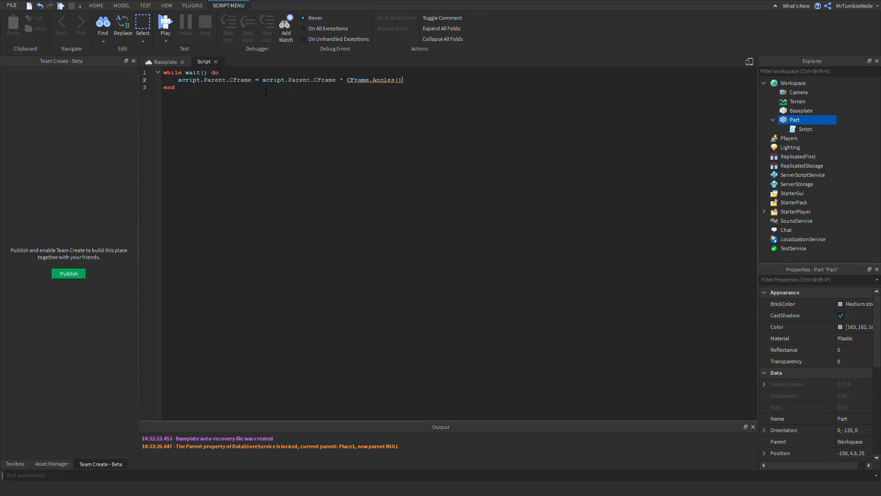
# Fix the operator before CFrame.Angles() and place the caret inside its empty argument list
pyautogui.doubleClick(344, 81)
pyautogui.click(354, 91)
pyautogui.doubleClick(343, 80)
pyautogui.click(348, 87)
pyautogui.press('BackSpace')
pyautogui.write('+')
pyautogui.press('BackSpace')
pyautogui.write('*')
pyautogui.press('Right')
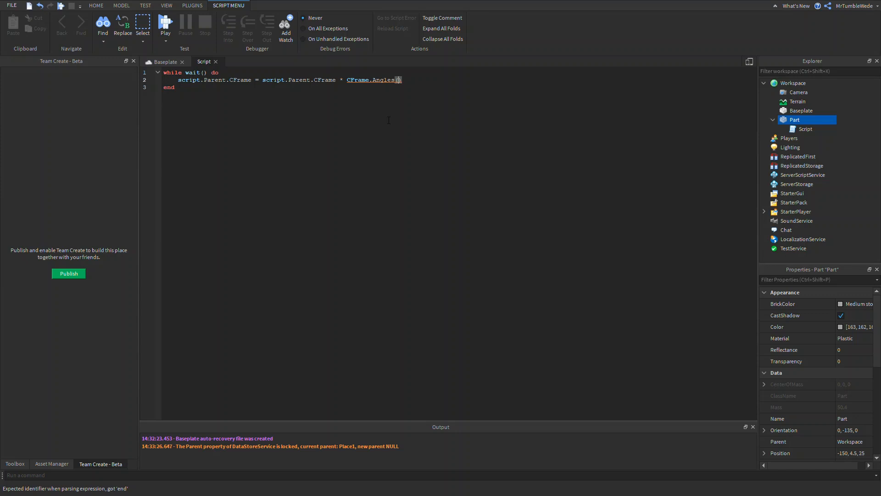
pyautogui.write('0, ')
pyautogui.write('90, 0')
# Start filling CFrame.Angles with 0 and a math.rad middle argument around 90
pyautogui.press('Left')
pyautogui.press('Left')
pyautogui.press('Left')
pyautogui.hotkey('shift', 'Left')
pyautogui.hotkey('shift', 'Left')
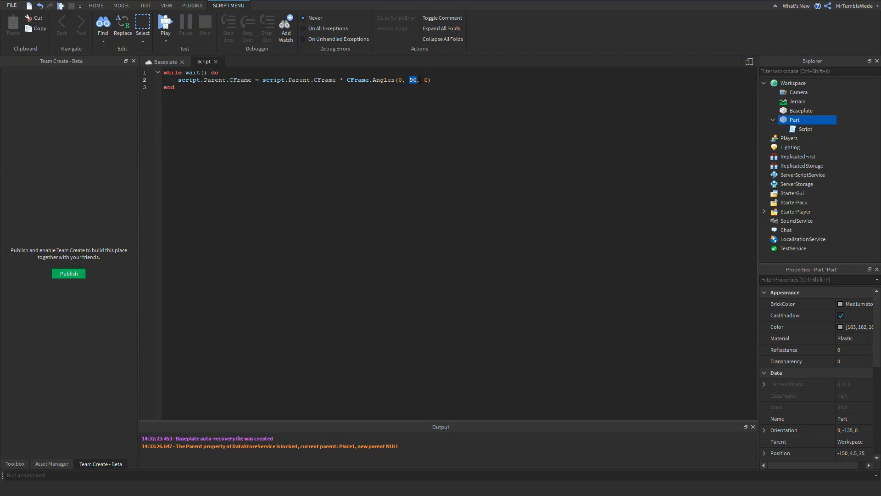
pyautogui.click(416, 81)
pyautogui.doubleClick(414, 82)
pyautogui.write('1')
pyautogui.press('BackSpace')
pyautogui.write('math.rad')
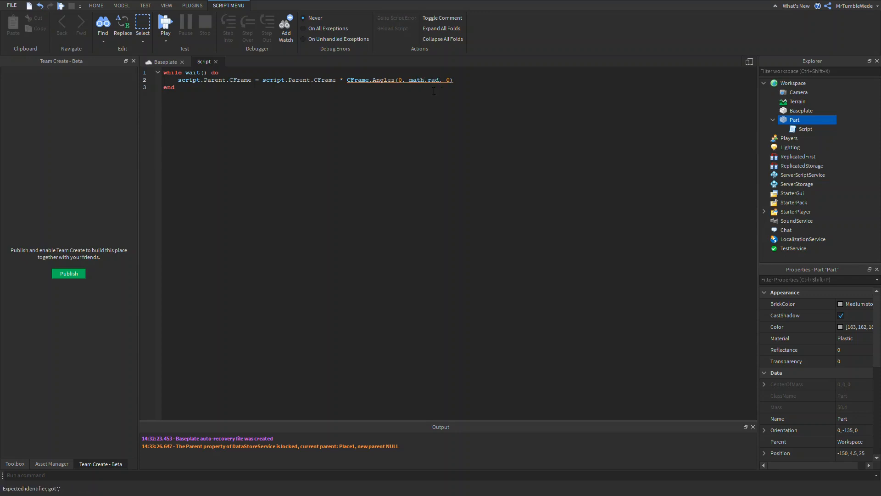
pyautogui.write('(')
pyautogui.write(')')
pyautogui.write('90')
pyautogui.press('Right')
# Retype the middle argument so line 2 ends CFrame.Angles(0, math.rad(90), 0) without errors
pyautogui.press('BackSpace')
pyautogui.press('BackSpace')
pyautogui.press('BackSpace')
pyautogui.press('BackSpace')
pyautogui.press('BackSpace')
pyautogui.press('BackSpace')
pyautogui.press('BackSpace')
pyautogui.press('BackSpace')
pyautogui.write('m')
pyautogui.write('ath.rad(')
pyautogui.write('90)')
pyautogui.moveTo(458, 83); pyautogui.dragTo(437, 83)
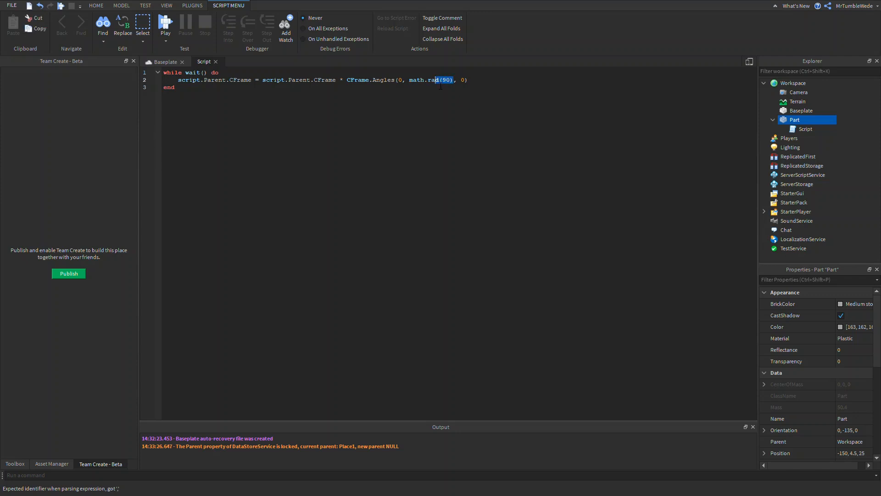
pyautogui.click(442, 90)
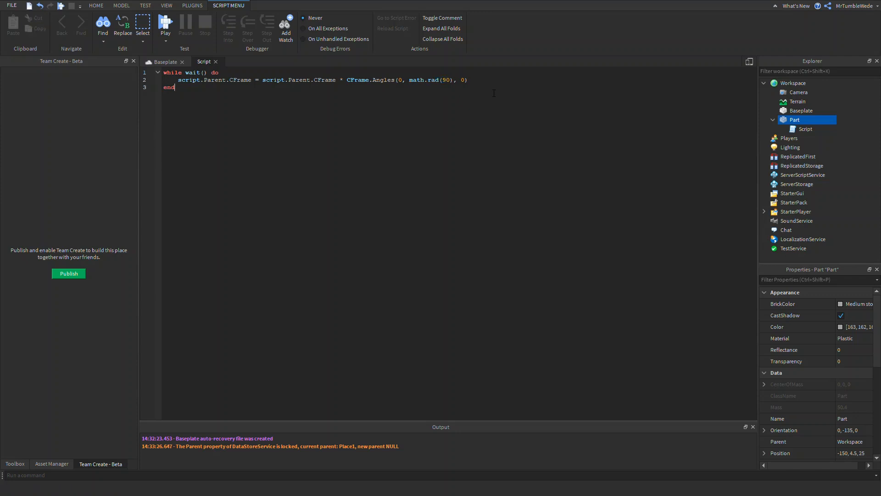
# Test-run the scene to watch the slab turn in steps
pyautogui.click(217, 62)
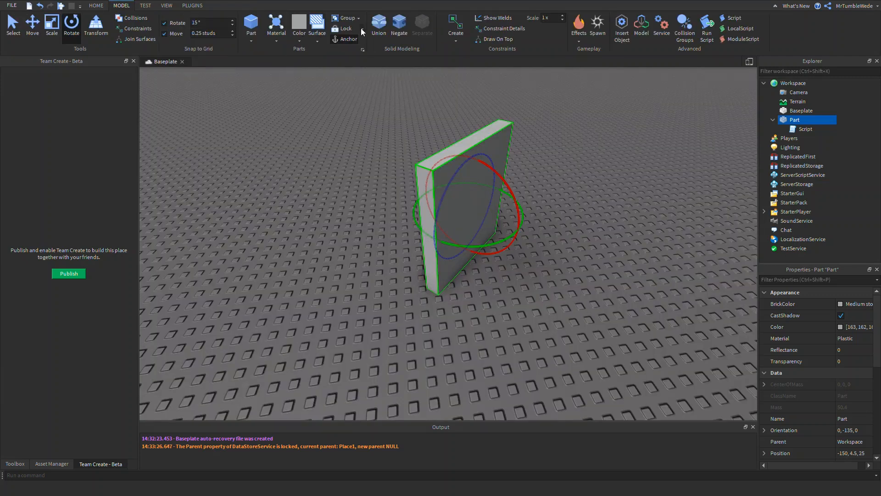
pyautogui.doubleClick(802, 129)
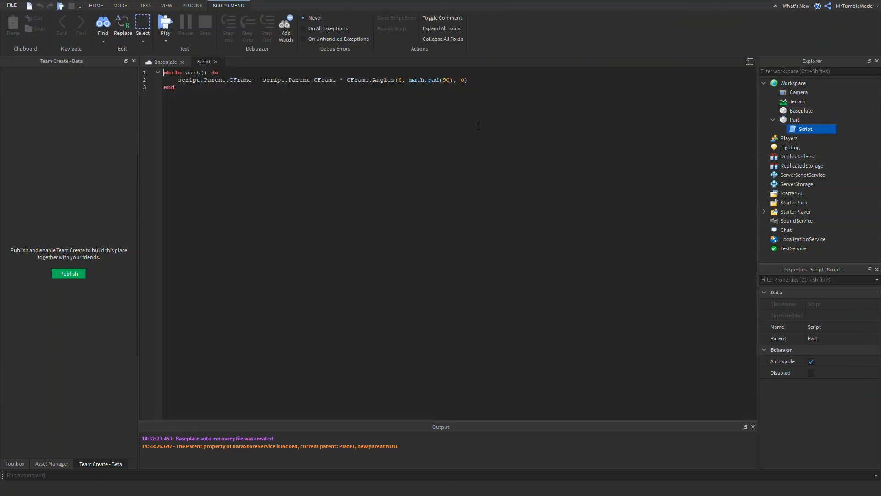
pyautogui.click(215, 61)
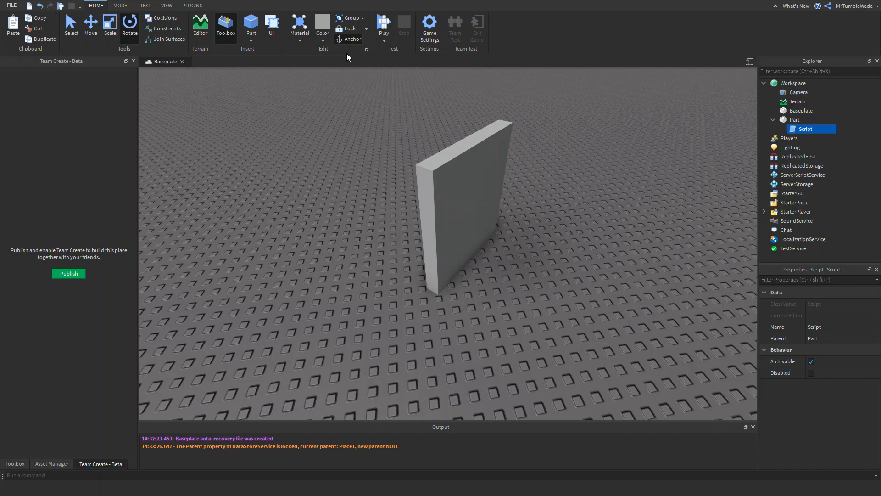
pyautogui.click(391, 40)
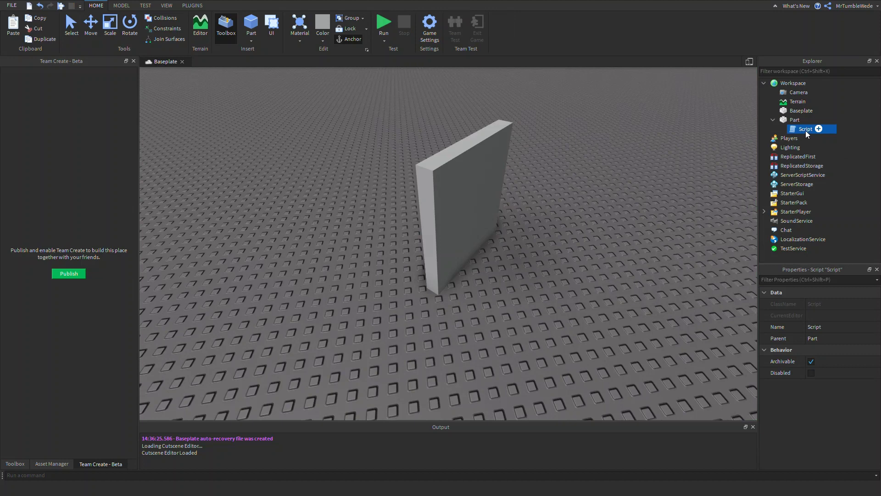
# Reopen the Part's script and make the loop header read while wait(0.5) do
pyautogui.doubleClick(805, 129)
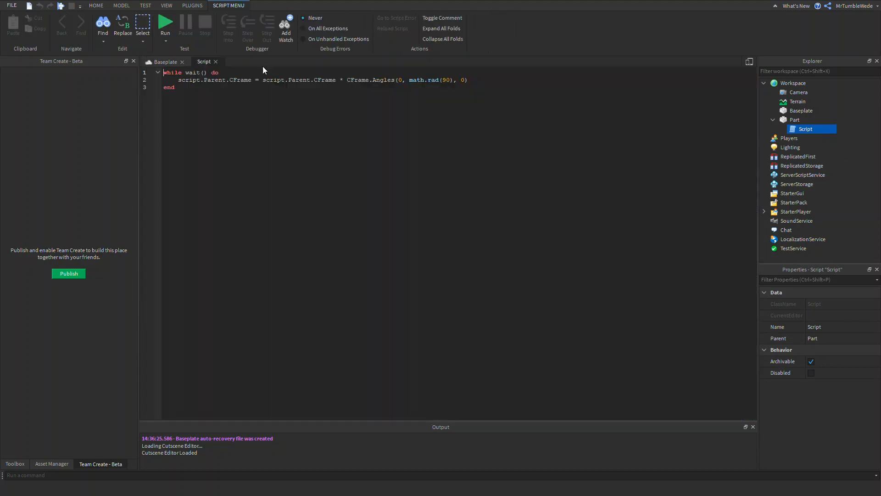
pyautogui.click(202, 73)
pyautogui.write('0.5')
# Change math.rad(90) to math.rad(10) and return the loop header to a plain wait()
pyautogui.press('BackSpace')
pyautogui.write('1')
pyautogui.doubleClick(451, 85)
pyautogui.write('10')
pyautogui.doubleClick(211, 72)
pyautogui.press('BackSpace')
# Test-run the scene again to watch the slab turn in 10° steps, then stop
pyautogui.click(217, 62)
pyautogui.click(383, 27)
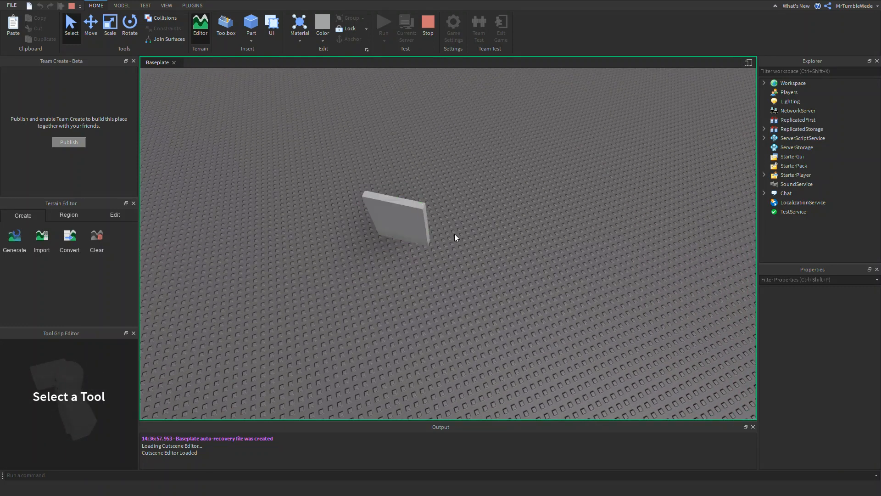
pyautogui.click(425, 29)
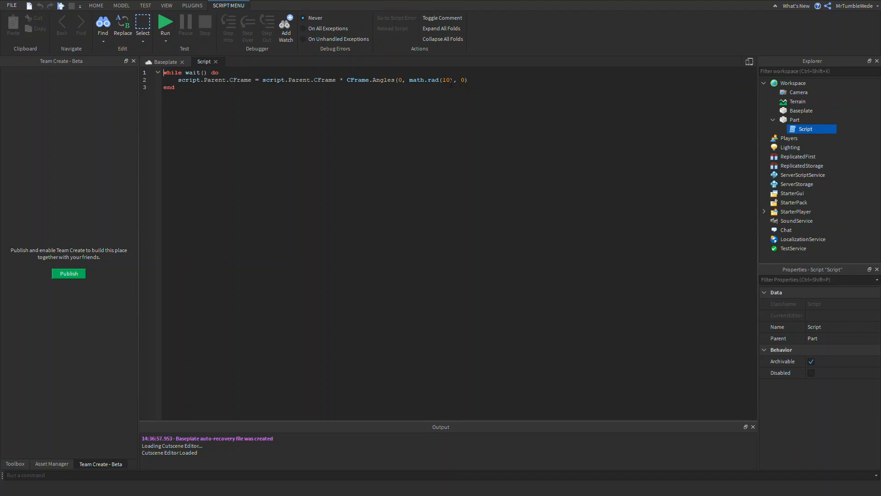
# Delete the CFrame.fromEulerAnglesXy function name from line 2
pyautogui.doubleClick(392, 79)
pyautogui.write('fr')
pyautogui.write('o')
pyautogui.write('mEulerAnglesXYZ')
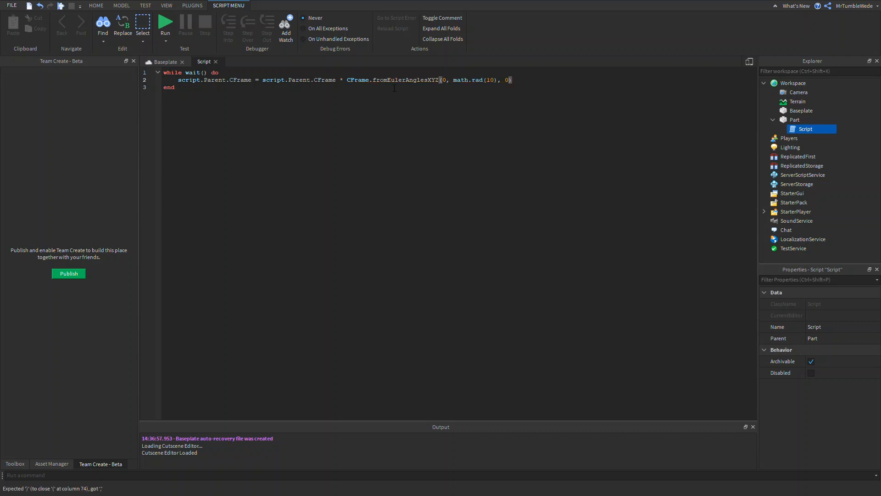
pyautogui.press('BackSpace')
pyautogui.press('BackSpace')
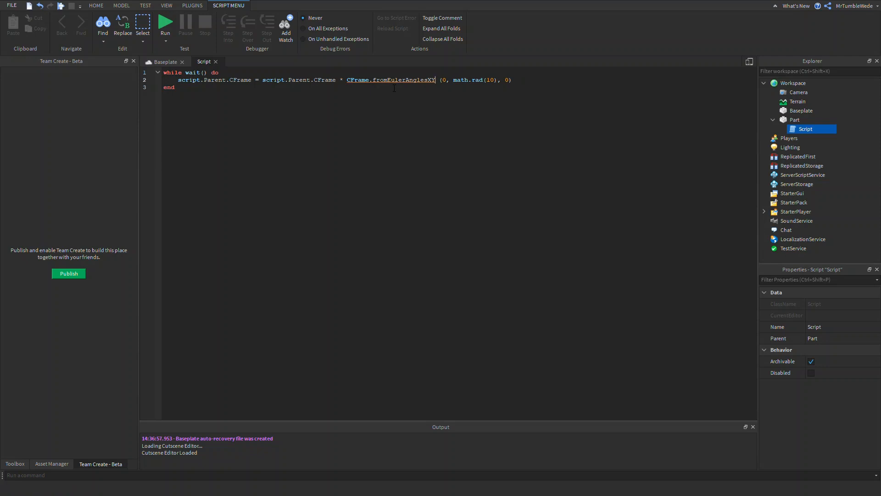
pyautogui.write('u')
pyautogui.press('BackSpace')
pyautogui.write('y')
pyautogui.press('Right')
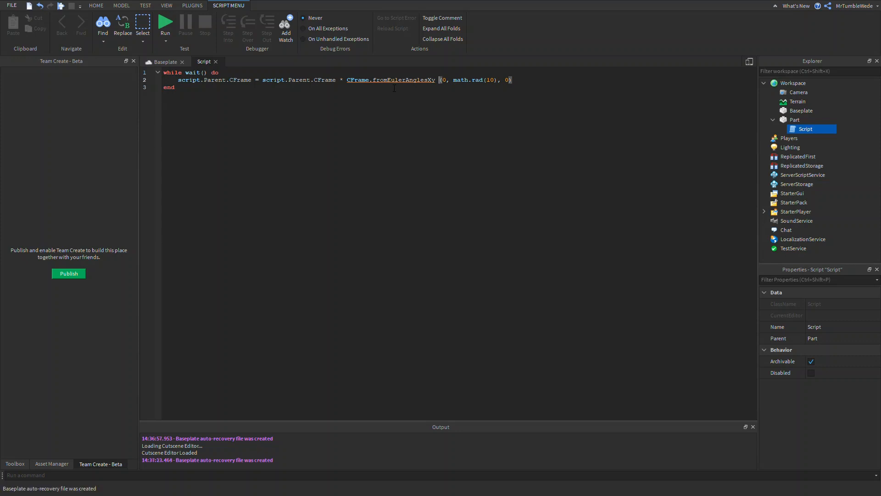
pyautogui.press('BackSpace')
pyautogui.press('BackSpace')
pyautogui.press('BackSpace')
pyautogui.press('BackSpace')
pyautogui.press('BackSpace')
pyautogui.press('BackSpace')
pyautogui.press('BackSpace')
pyautogui.press('BackSpace')
pyautogui.press('BackSpace')
pyautogui.press('BackSpace')
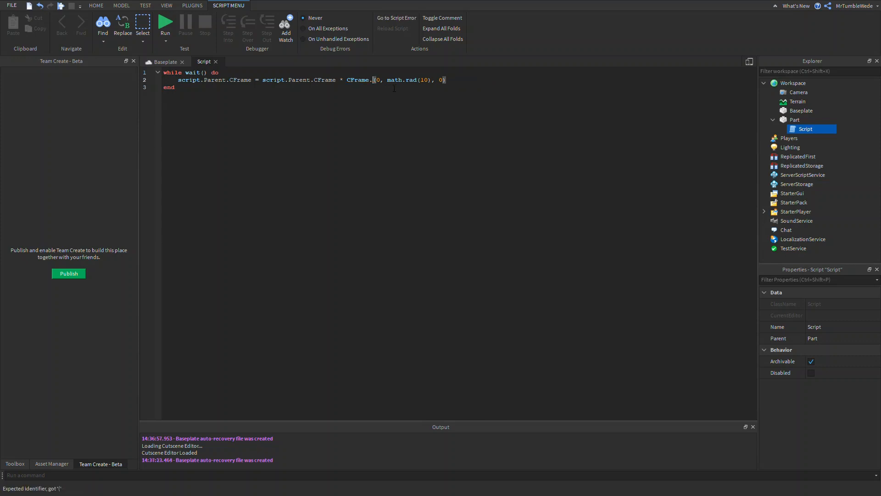
pyautogui.write('fr')
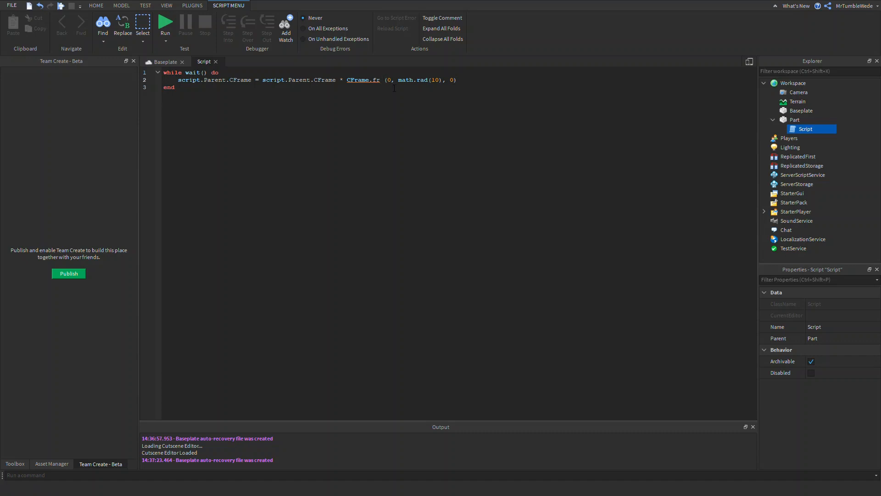
# Erase the rest of the rotation expression, leaving script.Parent.CFrame = scr
pyautogui.press('End')
pyautogui.press('BackSpace')
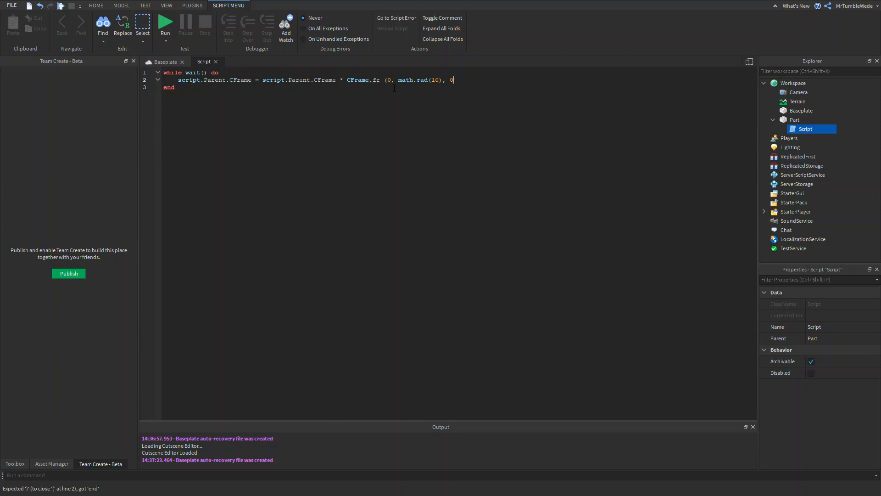
pyautogui.press('BackSpace')
pyautogui.press('BackSpace')
pyautogui.press('BackSpace')
# Set line 2 to CFrame = CFrame.Angles(0, math.rad(90), 0) and start a new test run
pyautogui.press('BackSpace')
pyautogui.press('BackSpace')
pyautogui.press('BackSpace')
pyautogui.press('BackSpace')
pyautogui.press('BackSpace')
pyautogui.press('BackSpace')
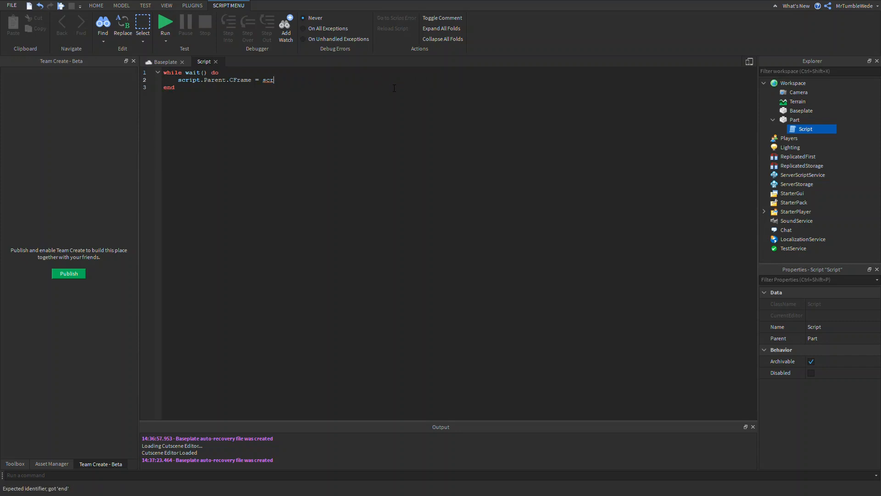
pyautogui.press('BackSpace')
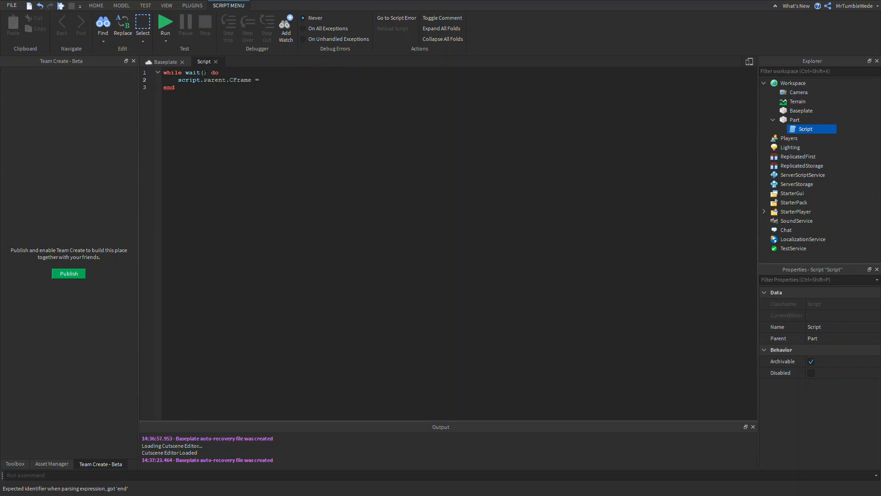
pyautogui.click(165, 61)
pyautogui.click(197, 62)
pyautogui.write('CFrame.an')
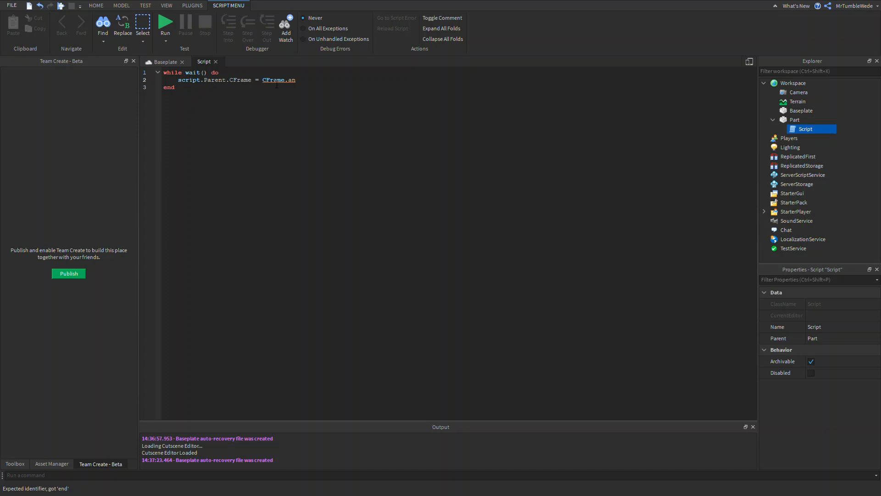
pyautogui.press('Tab')
pyautogui.write('(')
pyautogui.write('0,')
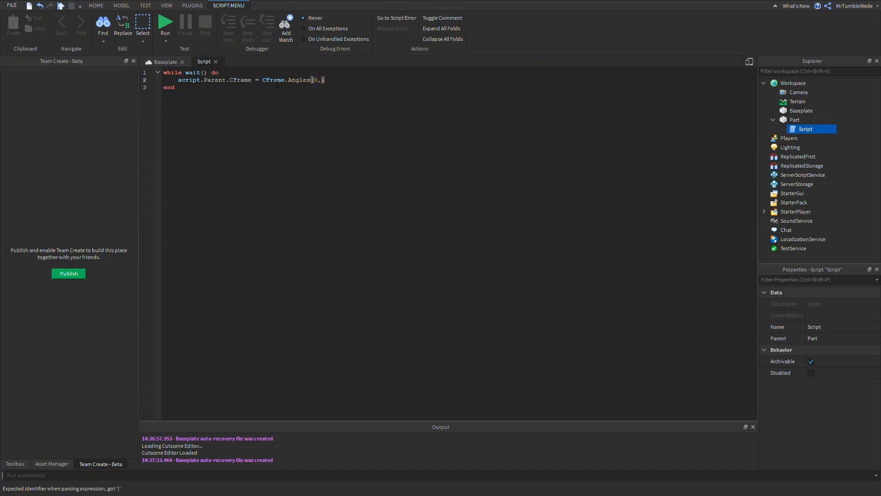
pyautogui.write(' math.r')
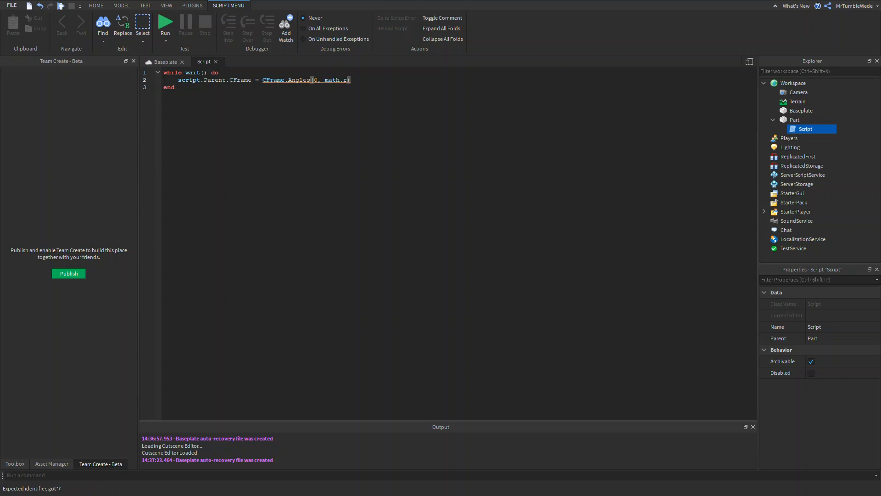
pyautogui.write('ad(90)')
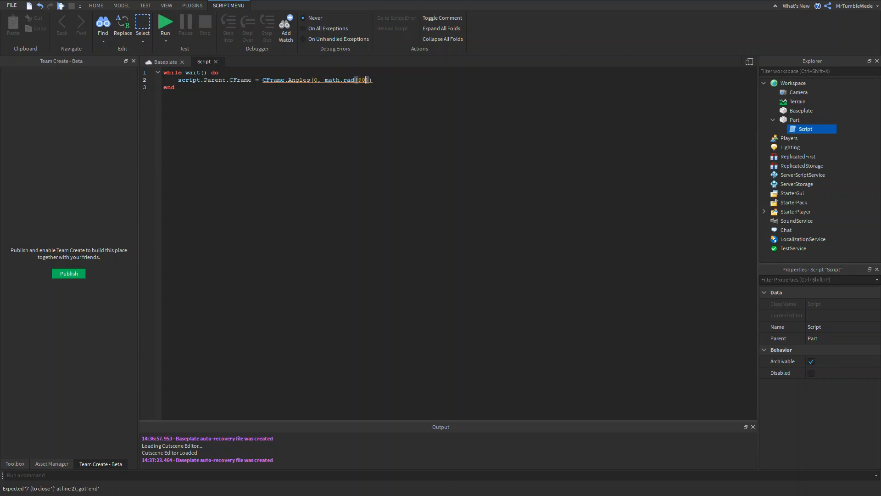
pyautogui.write(', 0')
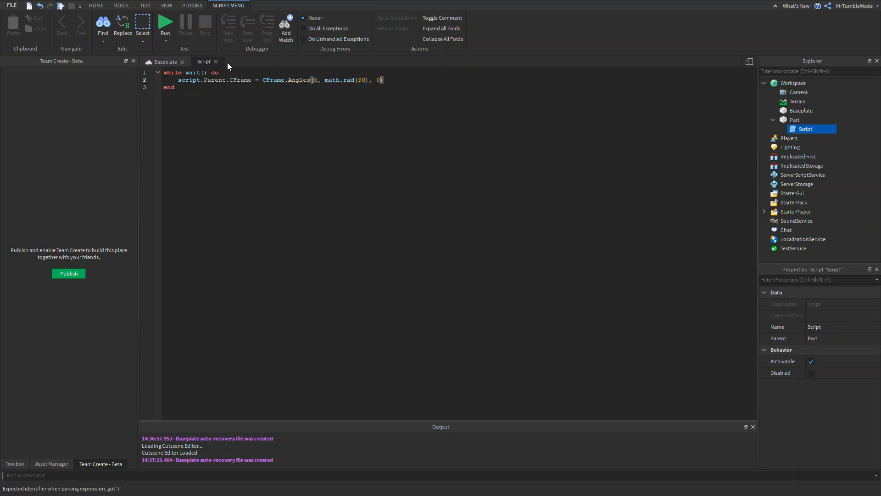
pyautogui.click(215, 61)
# Play-test briefly, then change the scripted rotation from math.rad(90) to math.rad(10)
pyautogui.click(378, 21)
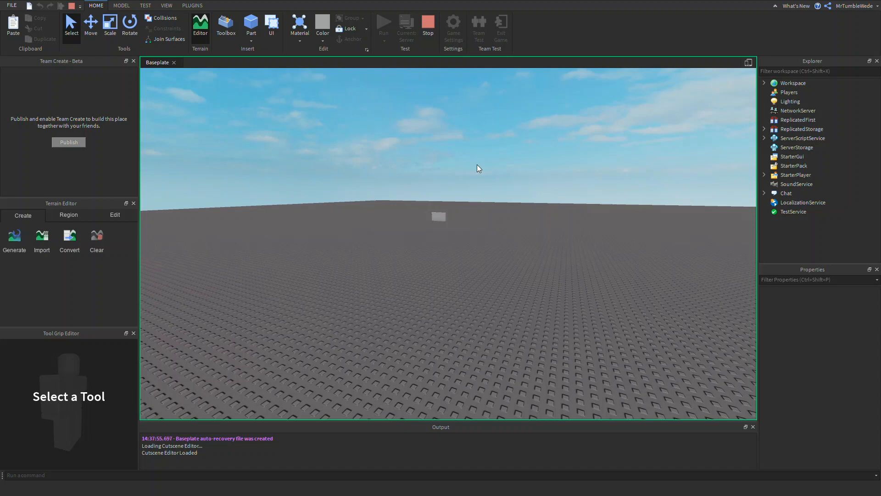
pyautogui.click(428, 26)
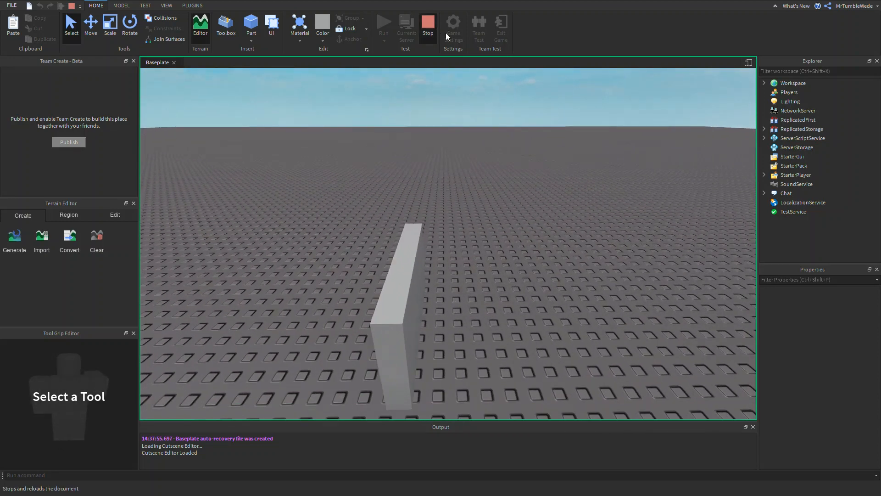
pyautogui.doubleClick(806, 129)
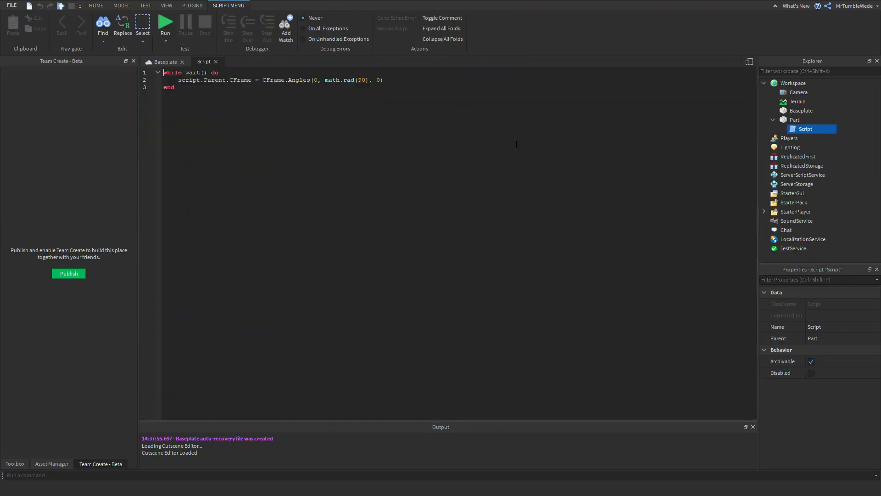
pyautogui.doubleClick(361, 80)
pyautogui.write('10')
pyautogui.click(215, 61)
# Play-test again, viewing the block from ground level, then end the test
pyautogui.click(390, 22)
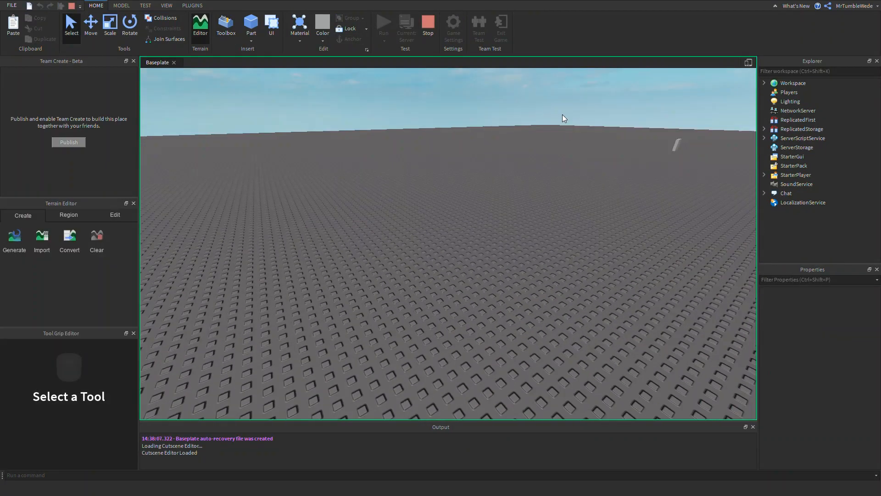
pyautogui.moveTo(563, 114); pyautogui.dragTo(563, 115, button='right')
pyautogui.scroll(-3, 520, 241)
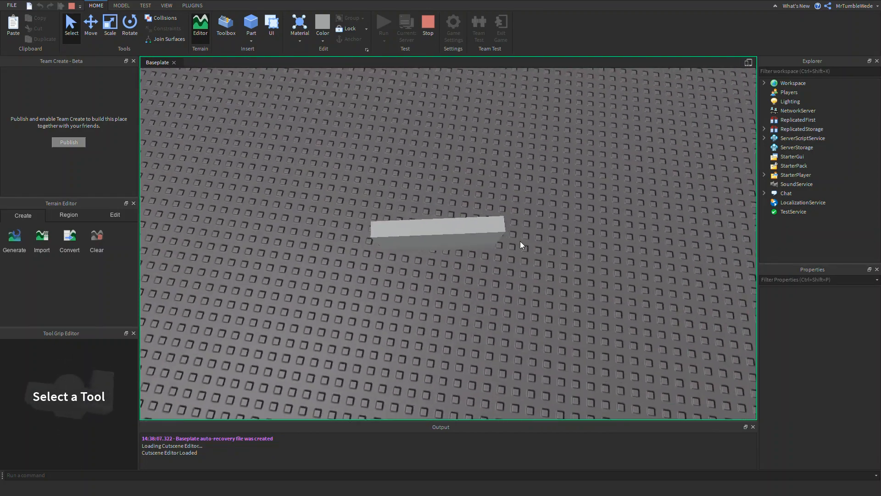
pyautogui.scroll(3, 442, 214)
pyautogui.moveTo(504, 212); pyautogui.dragTo(504, 208, button='right')
pyautogui.press('s')
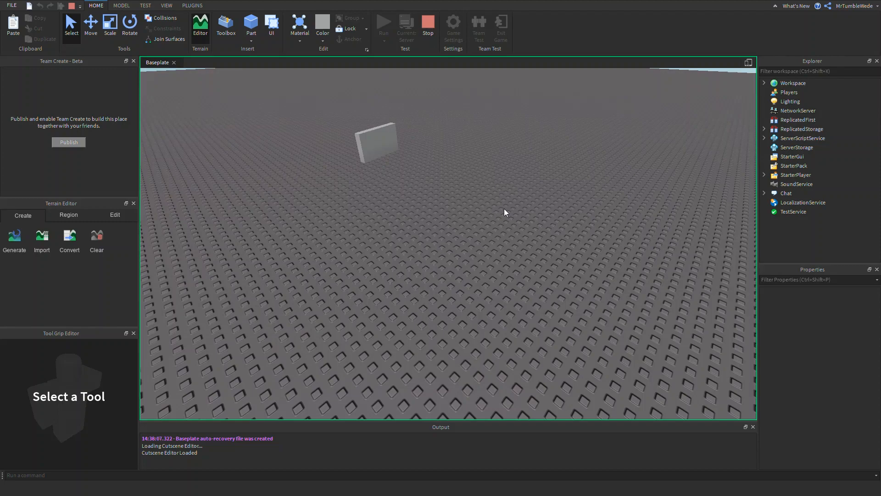
pyautogui.scroll(-5, 503, 209)
pyautogui.scroll(5, 504, 208)
pyautogui.scroll(5, 503, 209)
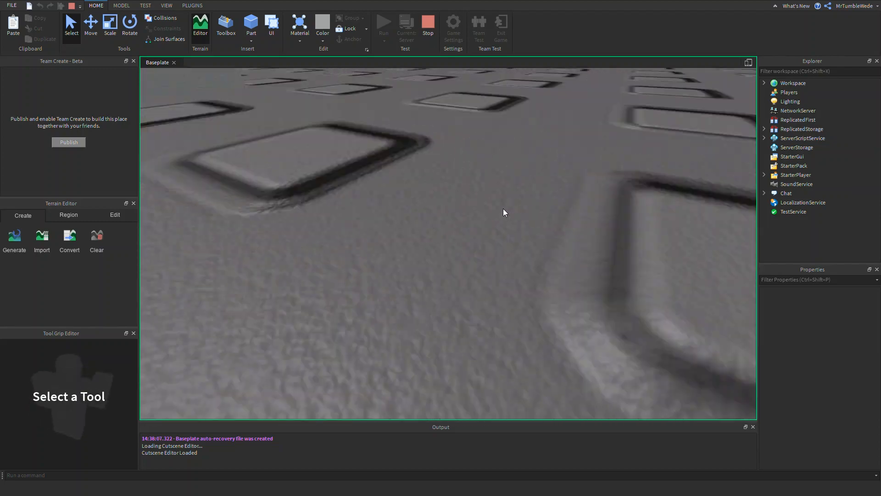
pyautogui.moveTo(503, 208); pyautogui.dragTo(504, 202, button='right')
pyautogui.scroll(-5, 504, 202)
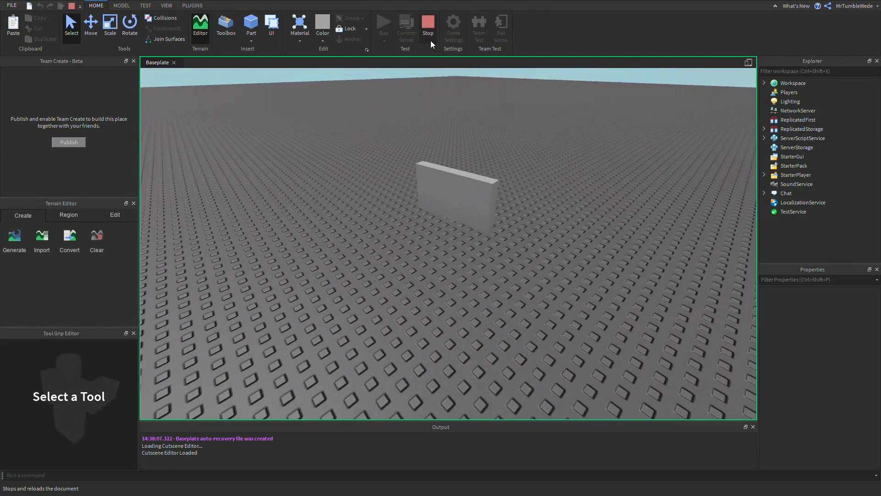
pyautogui.click(430, 40)
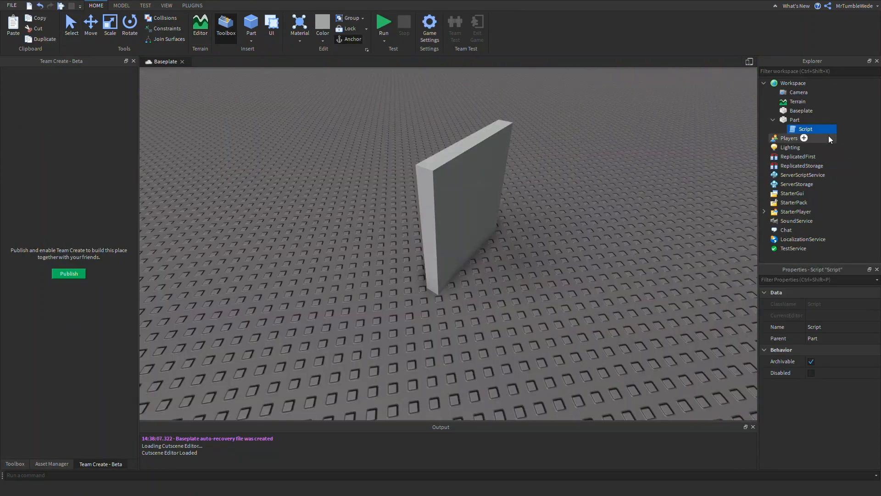
# Insert CFrame.new(20, 10, 5) before CFrame.Angles on line 2 of the Part's script
pyautogui.doubleClick(805, 129)
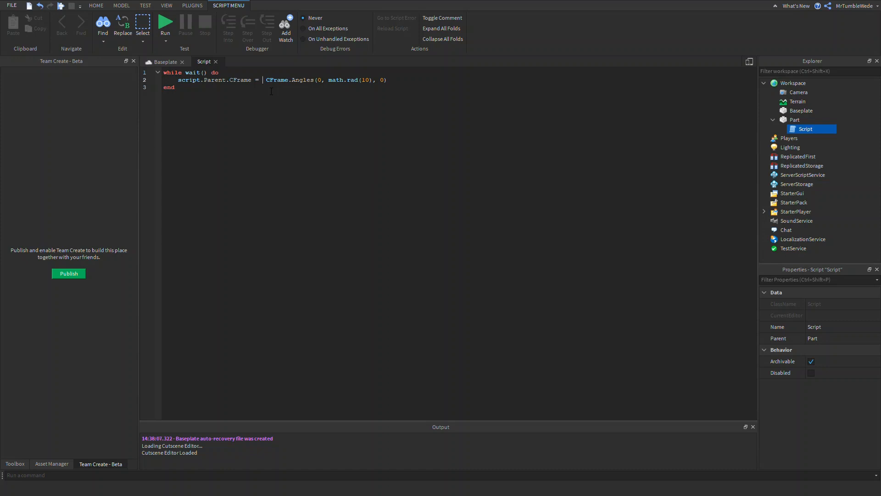
pyautogui.write('cf')
pyautogui.press('Tab')
pyautogui.write('.')
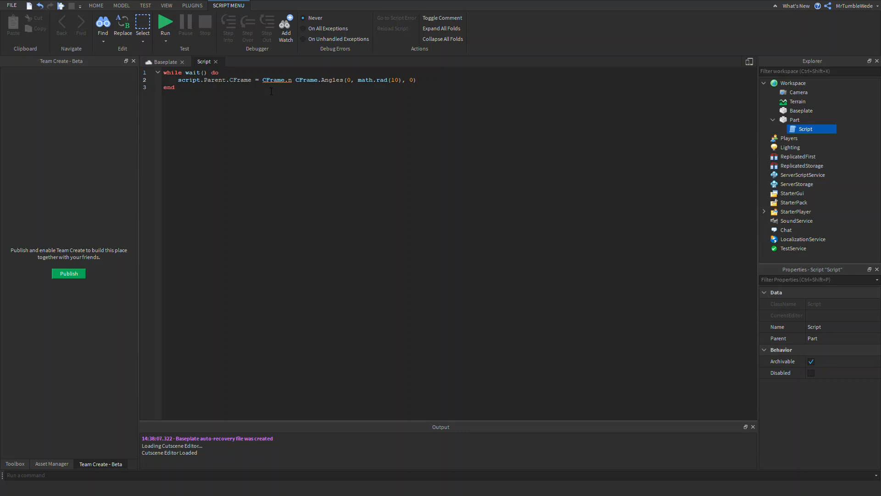
pyautogui.write('ew()')
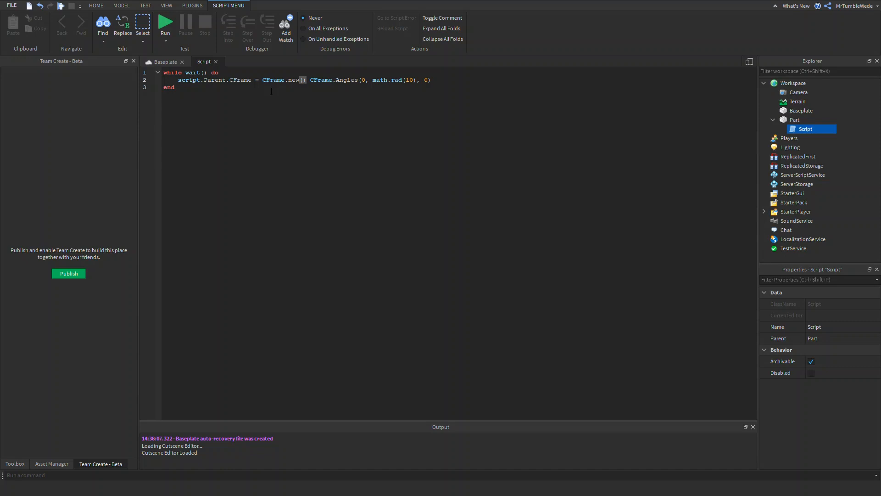
pyautogui.write('v')
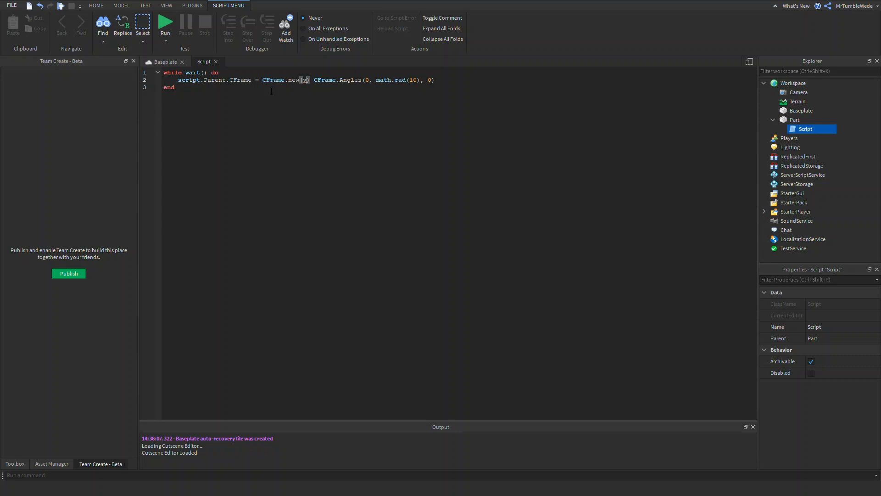
pyautogui.press('BackSpace')
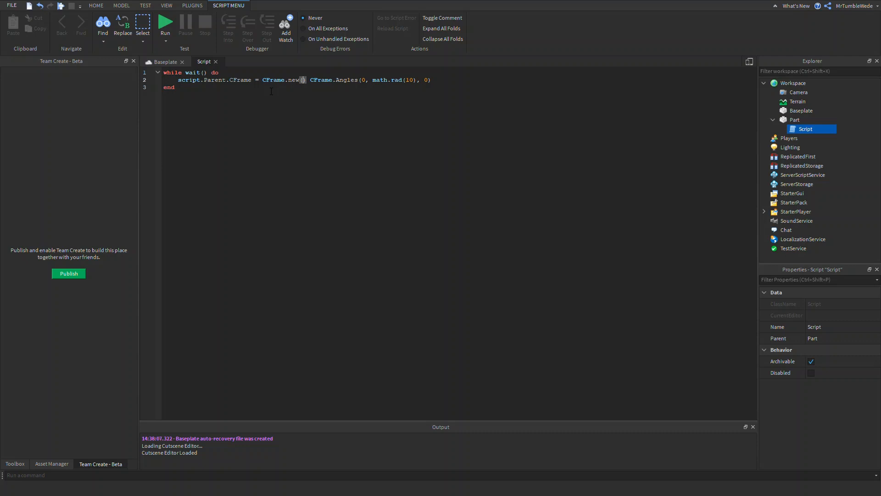
pyautogui.write('20, 1')
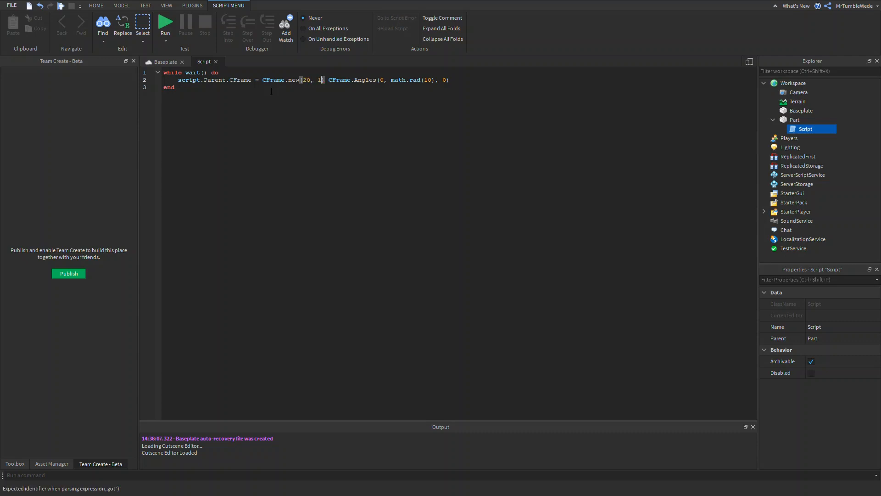
pyautogui.write('0, ')
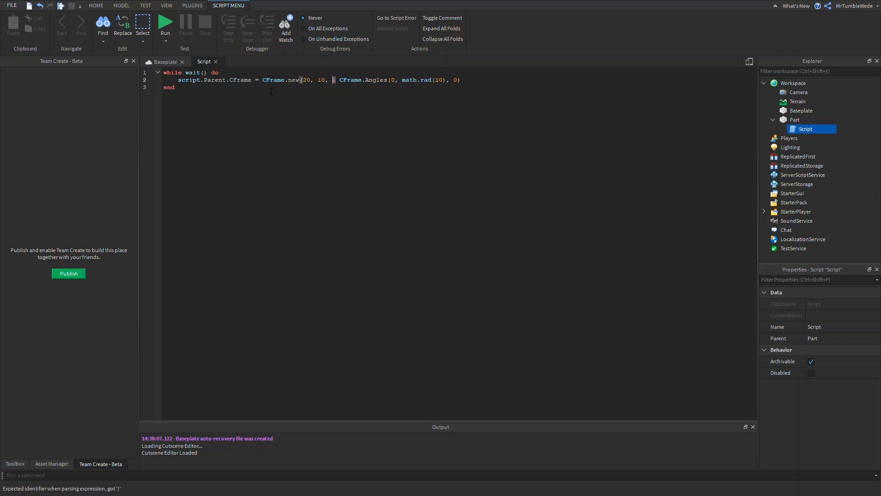
pyautogui.write('5')
# Play-test the raised slab, then select 20, 10, 5 in CFrame.new to retype as Vector3.new(
pyautogui.click(215, 62)
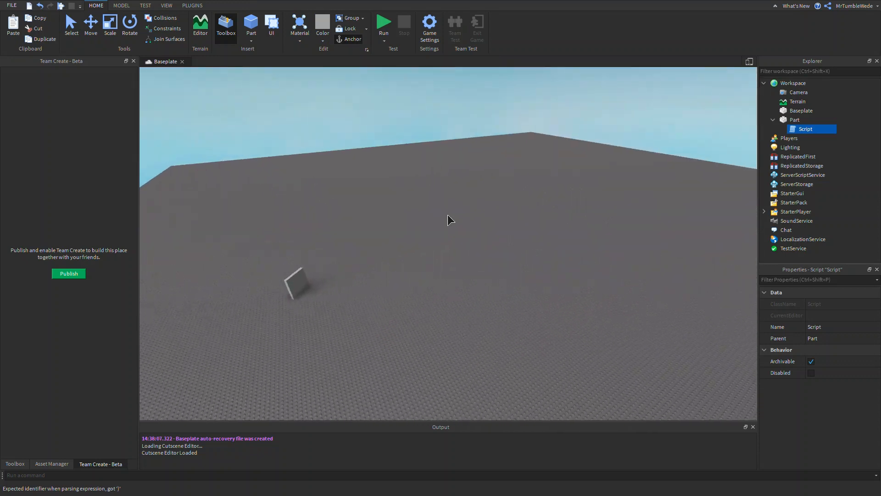
pyautogui.click(384, 24)
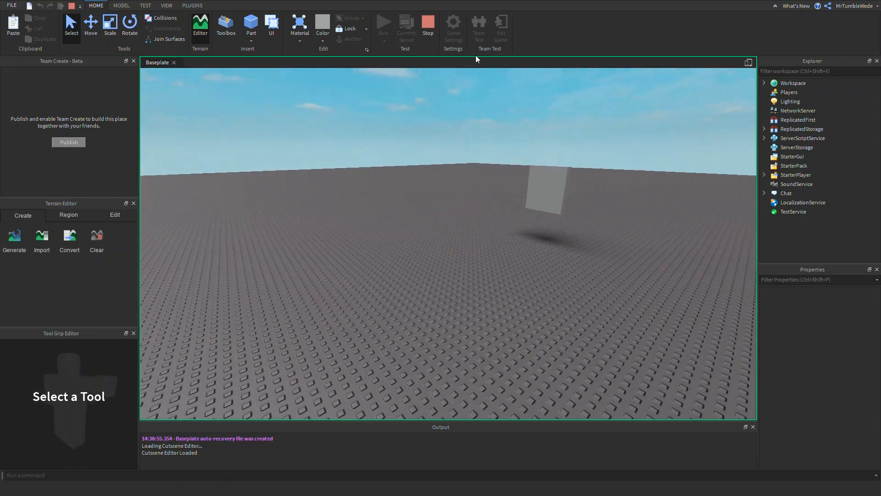
pyautogui.click(427, 25)
pyautogui.doubleClick(807, 129)
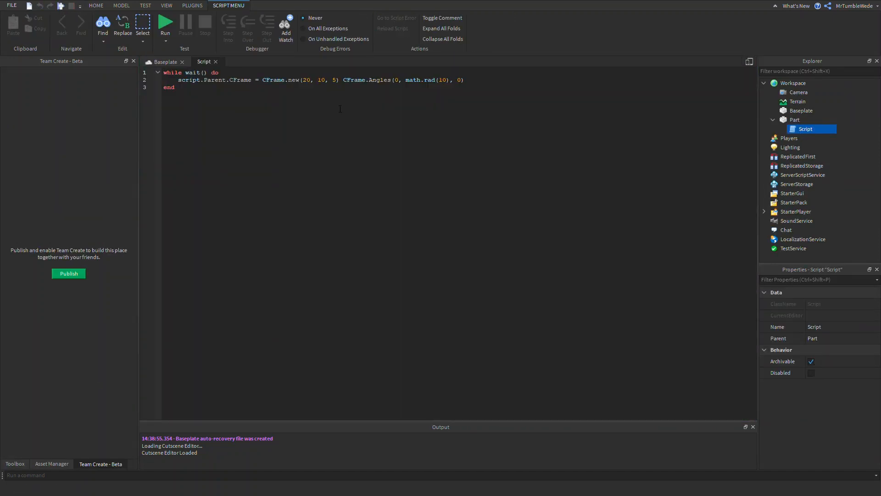
pyautogui.moveTo(338, 83)
pyautogui.mouseDown()
pyautogui.moveTo(298, 84)
pyautogui.moveTo(308, 87)
pyautogui.mouseUp()
pyautogui.write('Vector3.ne')
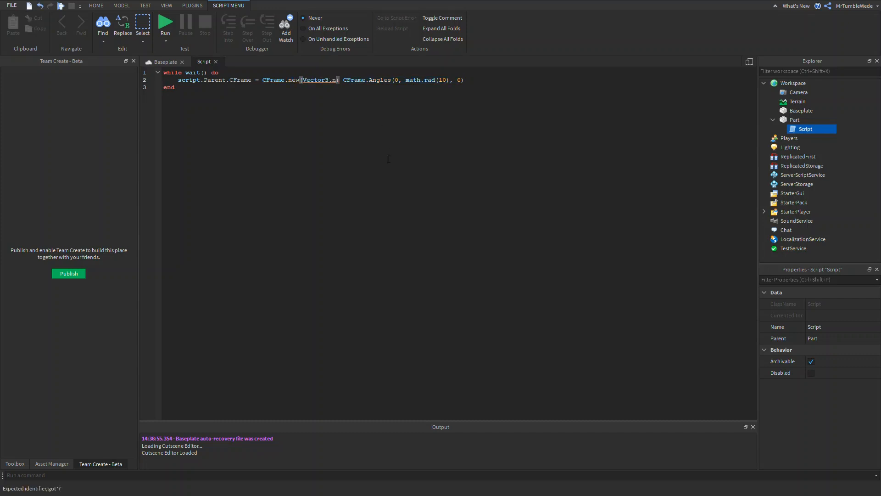
pyautogui.write('w(')
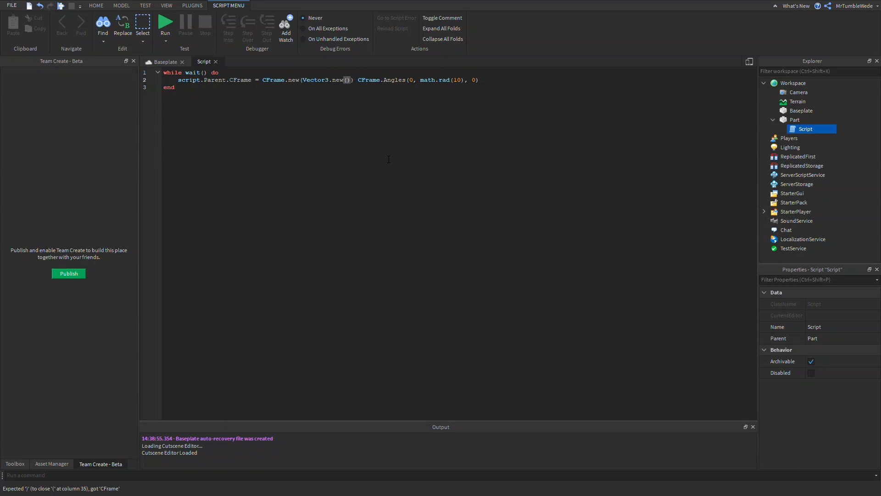
pyautogui.write('10, 0, 10')
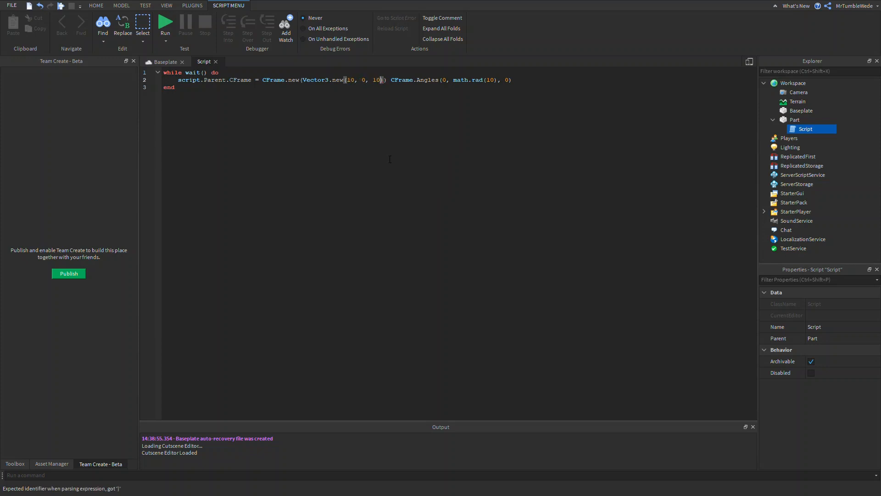
# Finish the position as Vector3.new(50, 10, 10) and start a test run
pyautogui.click(363, 81)
pyautogui.write('1')
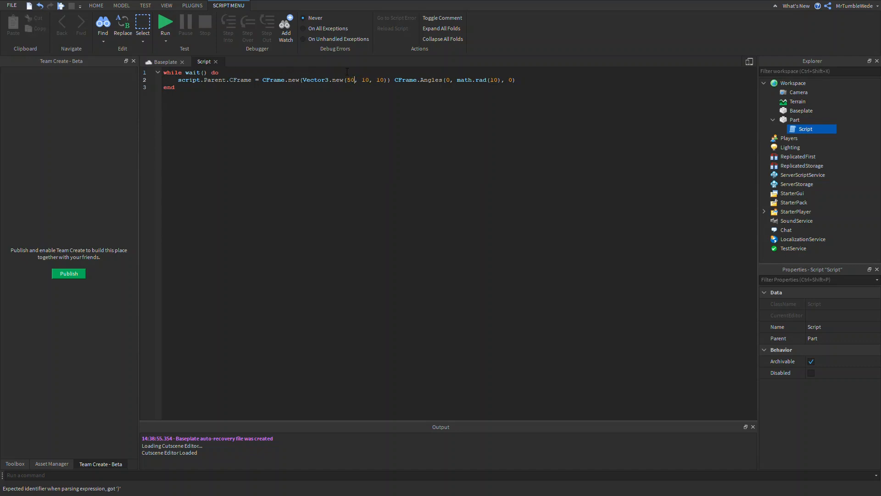
pyautogui.click(215, 61)
pyautogui.click(387, 27)
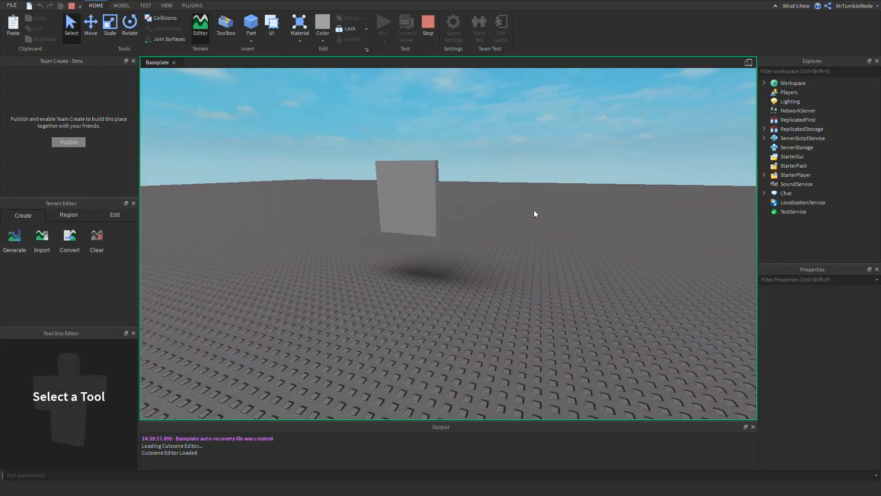
# Stop the run and delete Vector3.new(50, 10, 10), leaving CFrame.new() empty
pyautogui.click(428, 27)
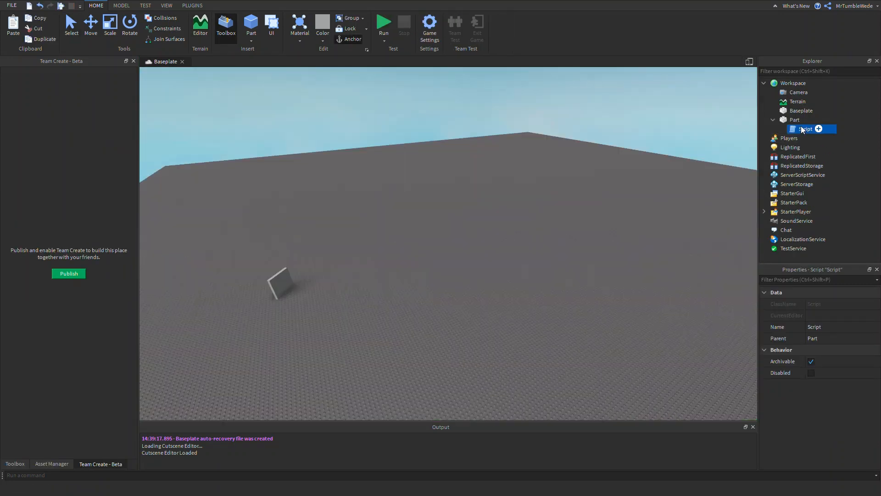
pyautogui.doubleClick(819, 129)
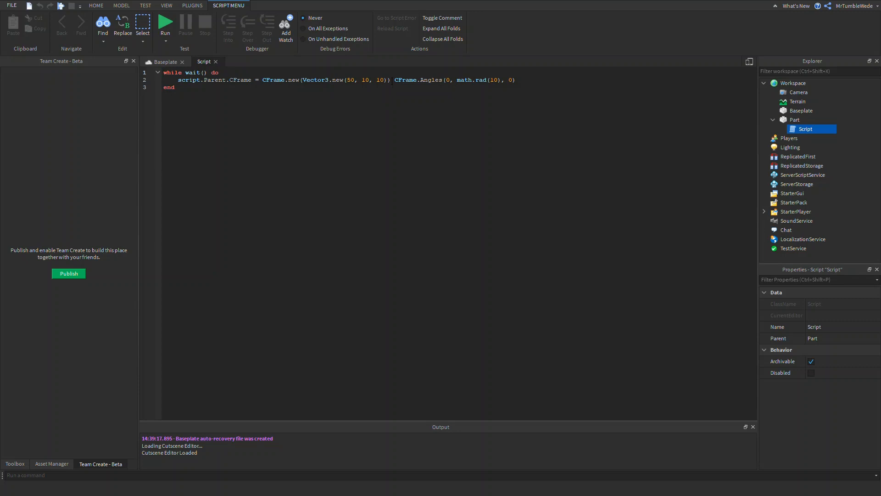
pyautogui.moveTo(391, 85); pyautogui.dragTo(308, 87)
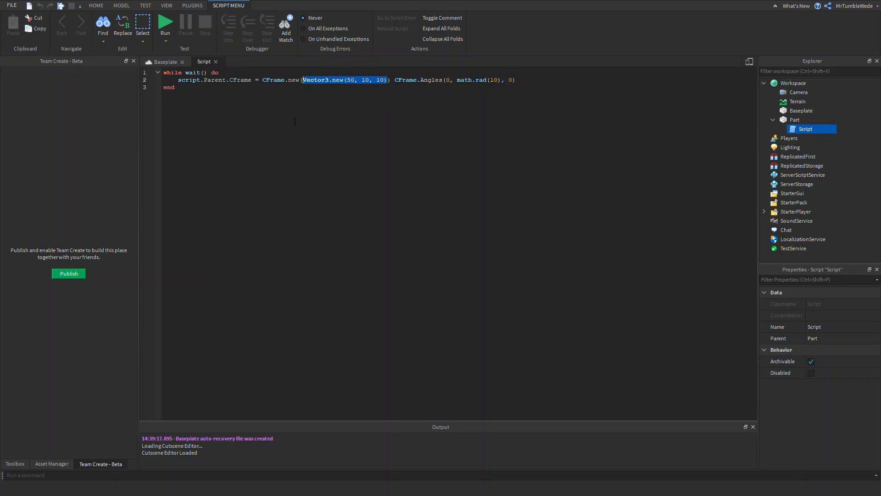
pyautogui.press('BackSpace')
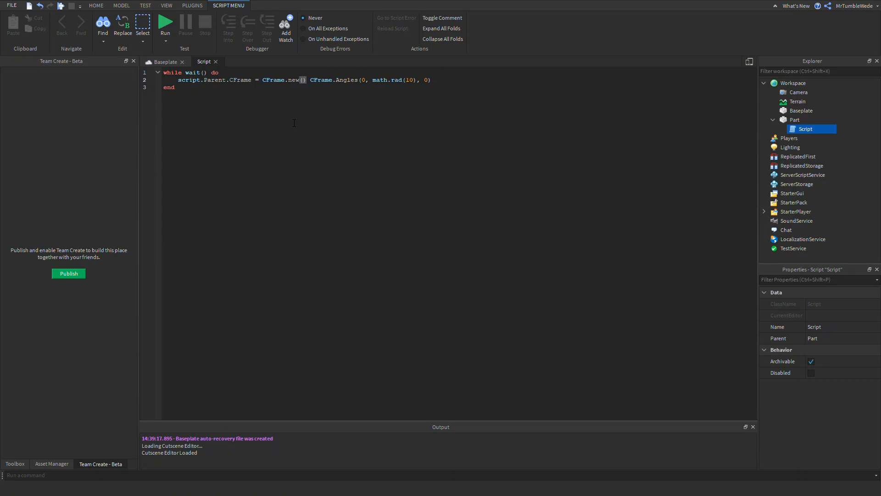
# Glance at the Baseplate scene and return to the script
pyautogui.click(169, 61)
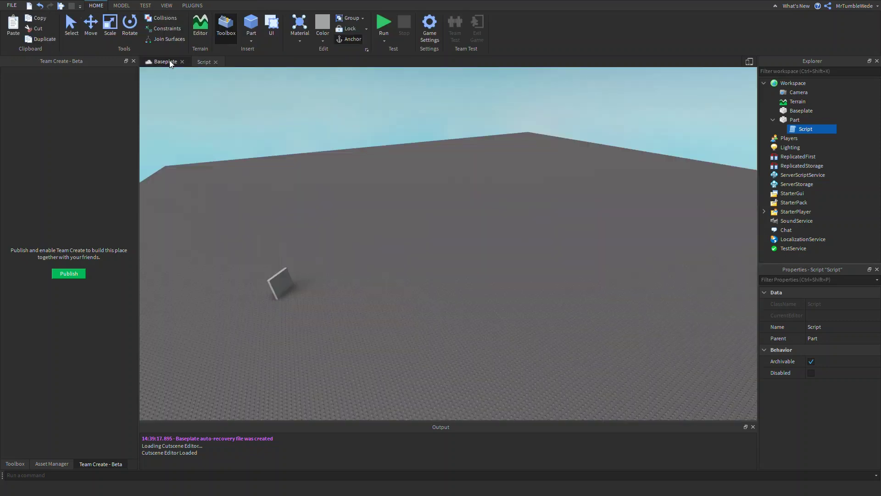
pyautogui.click(206, 62)
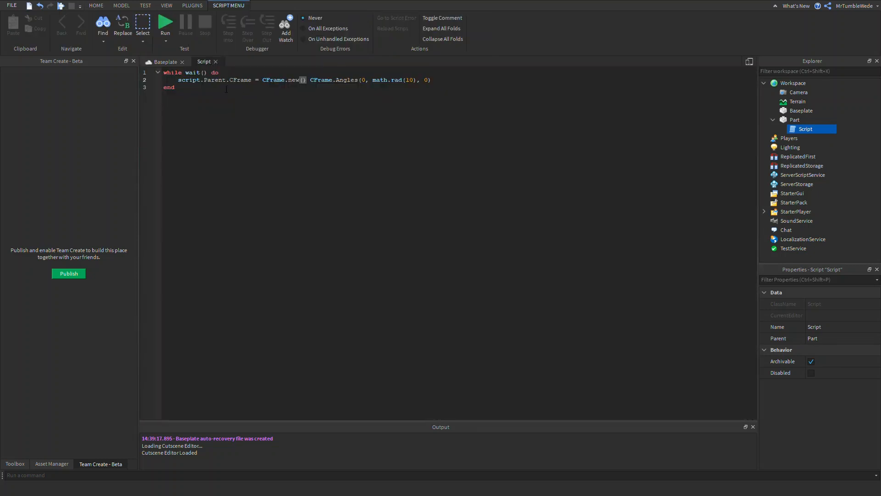
# Rename the selected slab to Part1
pyautogui.click(164, 62)
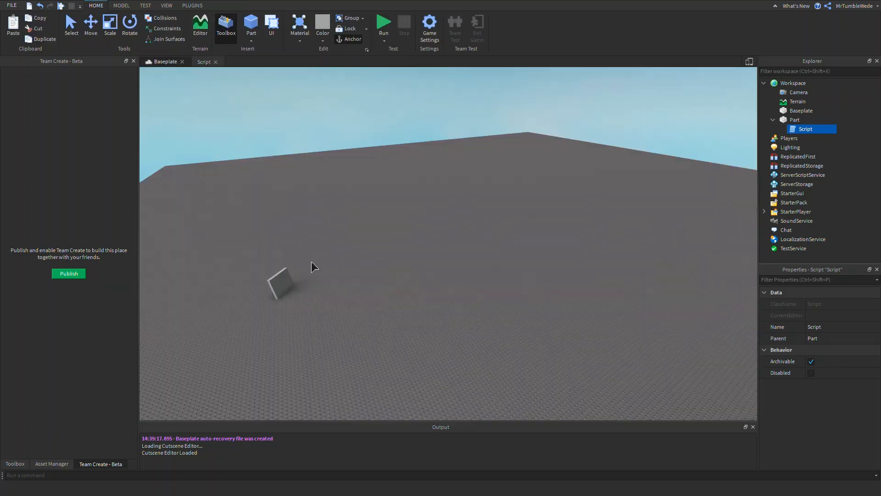
pyautogui.click(288, 291)
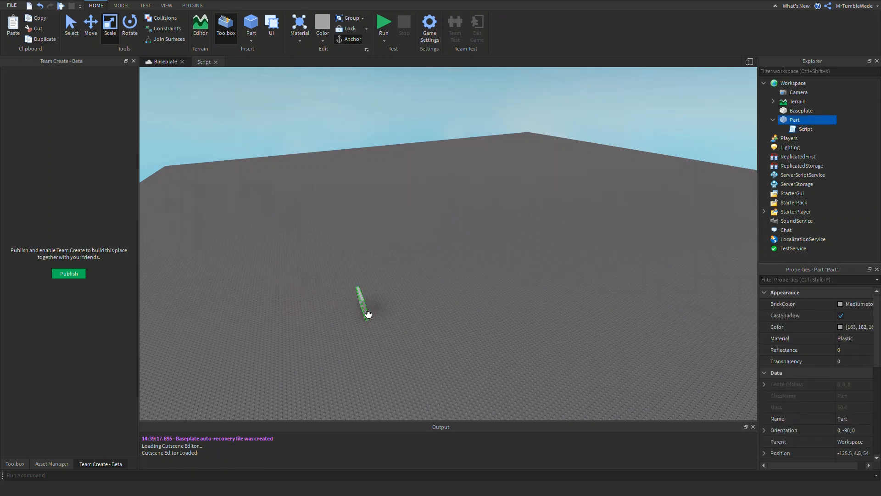
pyautogui.click(855, 384)
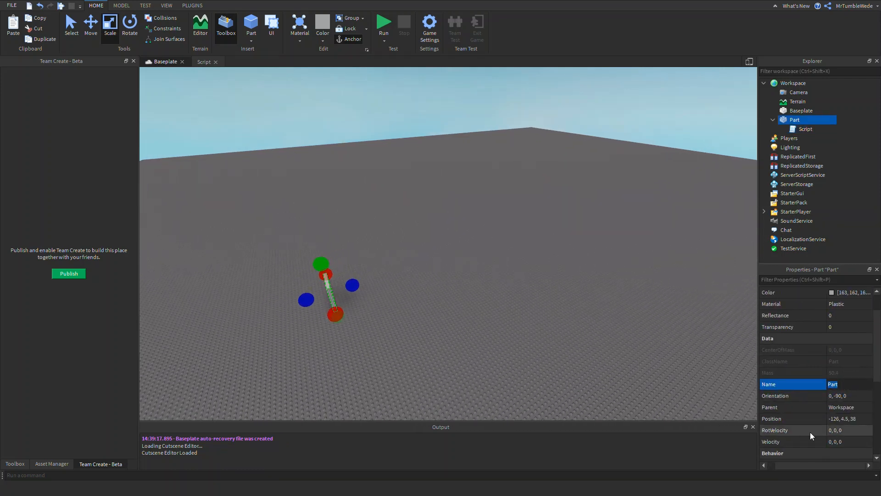
pyautogui.write('Part1')
pyautogui.press('Return')
# Duplicate Part1, move the copy right, and name it Part2
pyautogui.hotkey('ctrl', 'd')
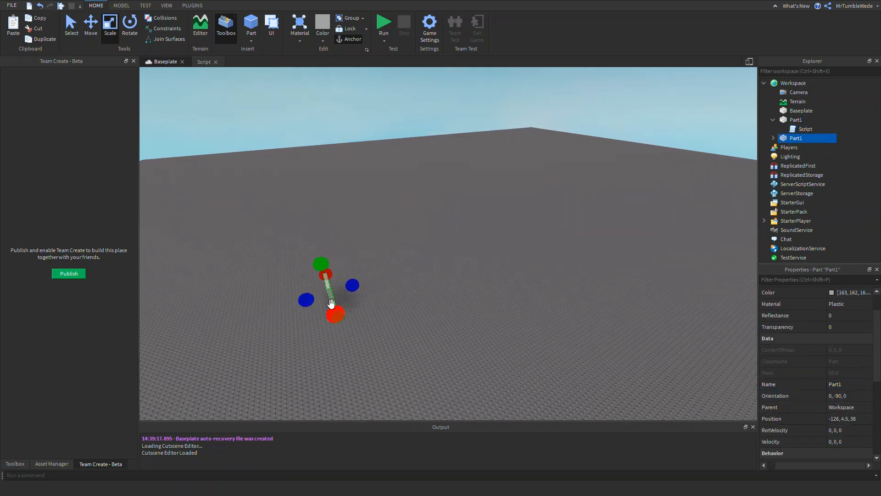
pyautogui.moveTo(331, 296)
pyautogui.mouseDown()
pyautogui.moveTo(451, 301)
pyautogui.moveTo(482, 293)
pyautogui.mouseUp()
pyautogui.click(859, 384)
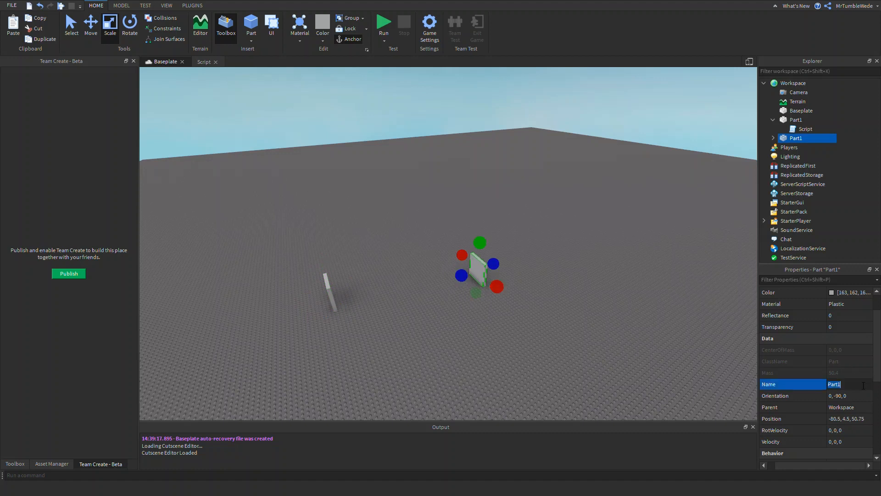
pyautogui.press('BackSpace')
pyautogui.write('2')
pyautogui.press('Return')
pyautogui.moveTo(593, 289); pyautogui.dragTo(617, 282, button='right')
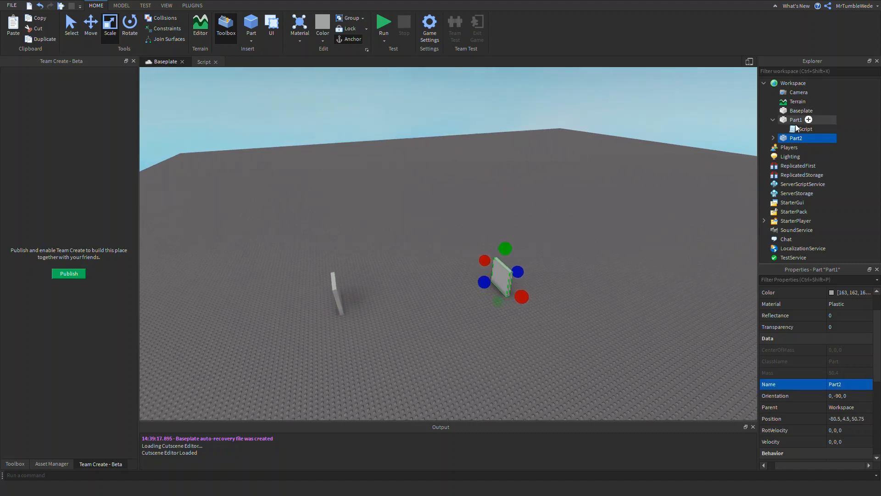
pyautogui.click(773, 138)
# Fill CFrame.new with script.Parent, game.Workspace.Part2 in Part1's script
pyautogui.click(774, 138)
pyautogui.doubleClick(797, 130)
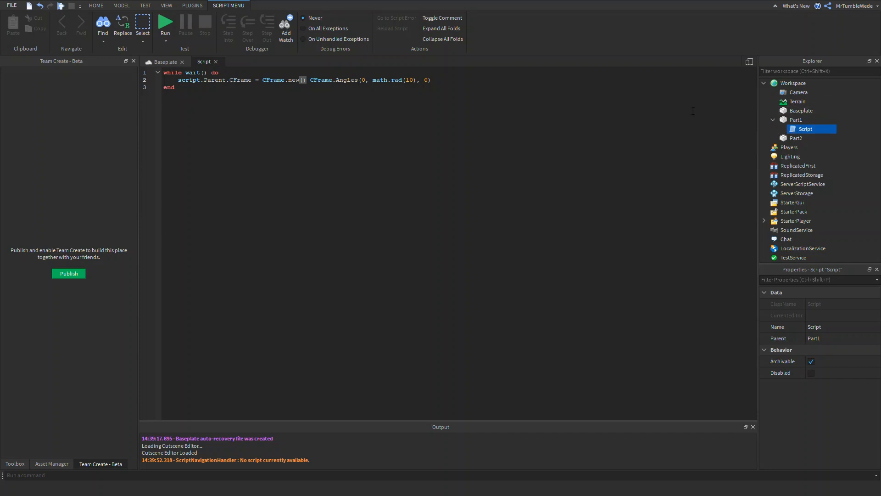
pyautogui.write('script.')
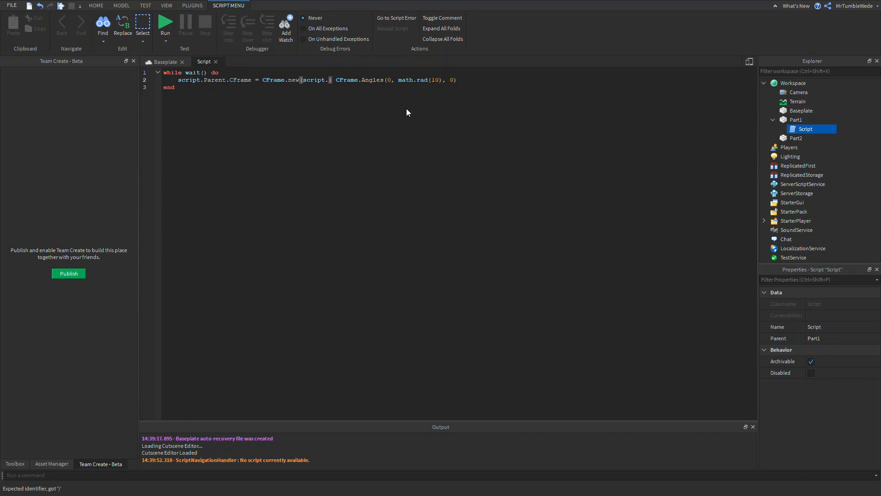
pyautogui.write('Parent, ')
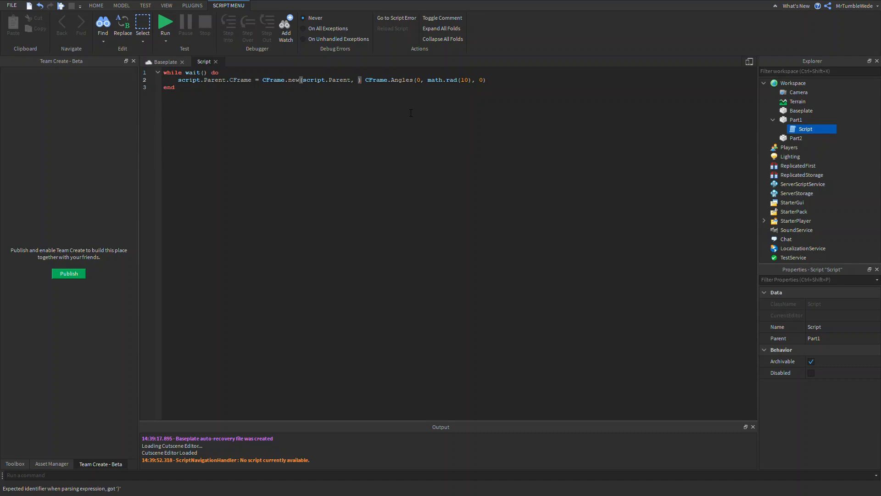
pyautogui.write('game.Workspace.pa')
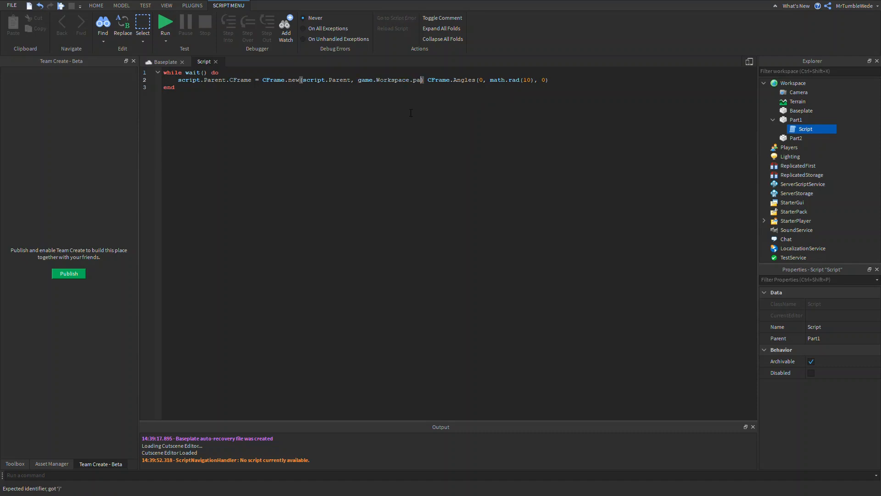
pyautogui.press('Down')
pyautogui.press('Tab')
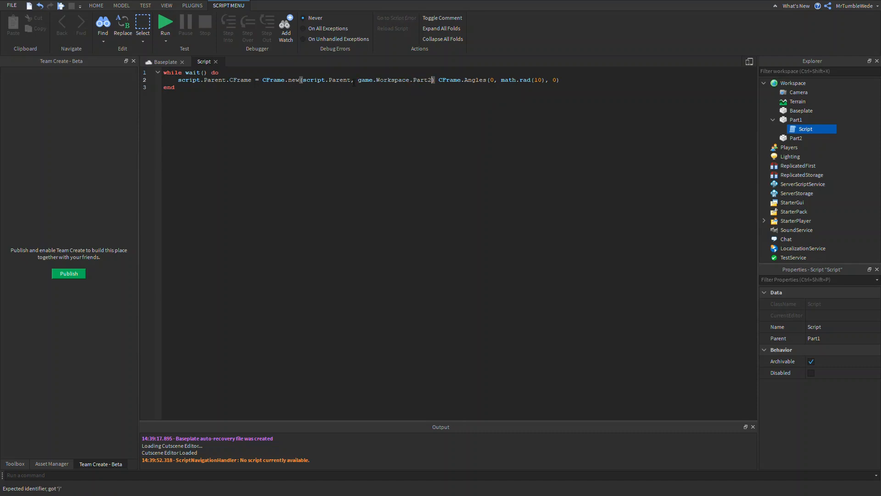
# Review the two CFrame.new arguments against Part1 and Part2 in the scene
pyautogui.moveTo(350, 80); pyautogui.dragTo(303, 81)
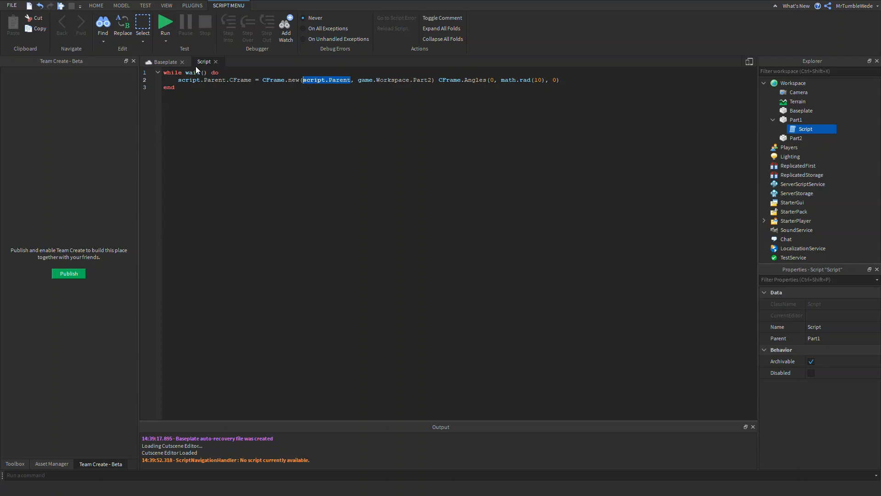
pyautogui.click(166, 62)
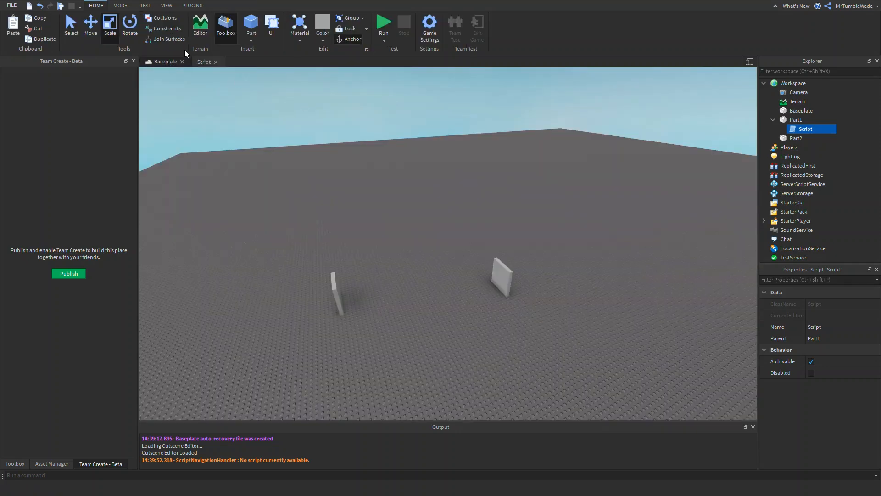
pyautogui.click(201, 62)
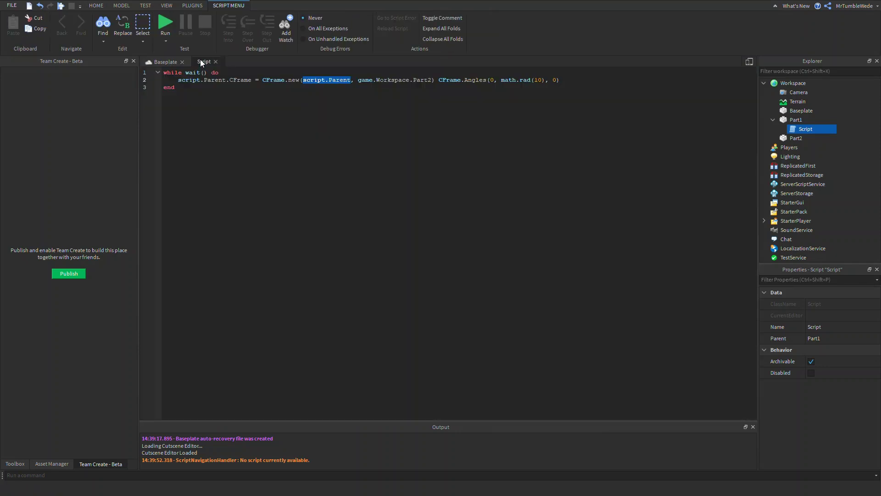
pyautogui.click(795, 119)
pyautogui.click(434, 79)
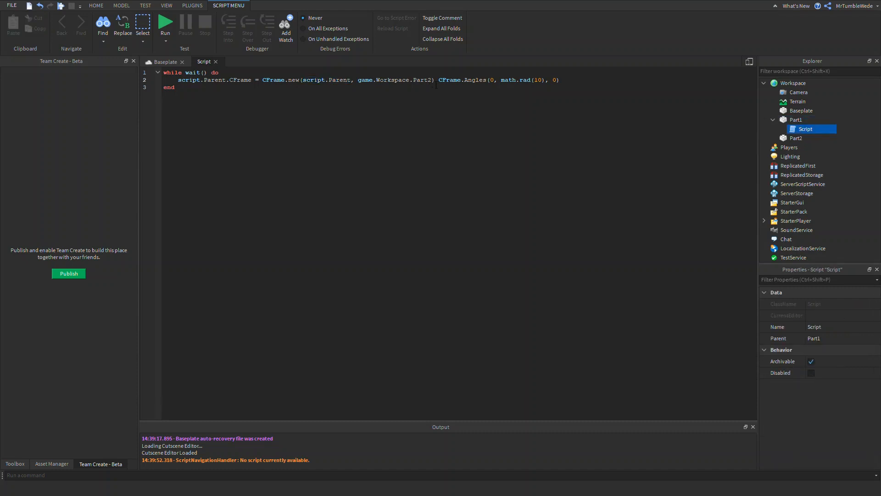
pyautogui.moveTo(434, 80); pyautogui.dragTo(364, 80)
pyautogui.doubleClick(339, 80)
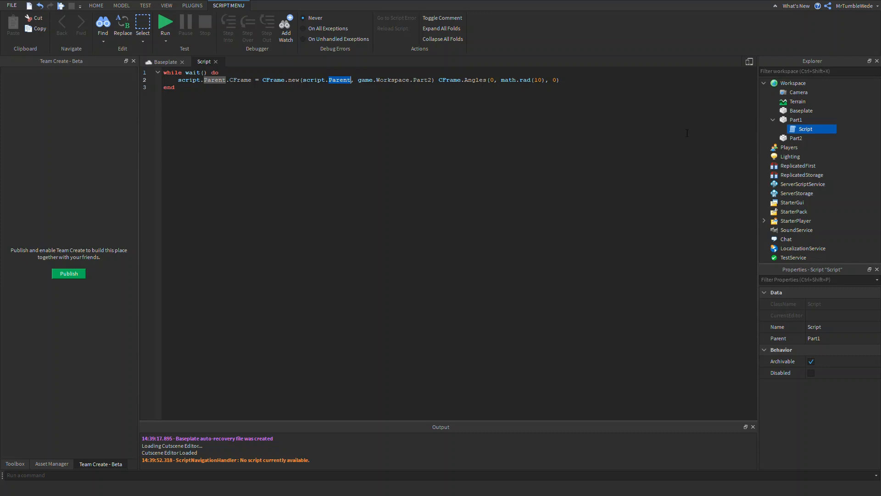
pyautogui.moveTo(352, 82)
pyautogui.mouseDown()
pyautogui.moveTo(308, 84)
pyautogui.moveTo(433, 80)
pyautogui.mouseUp()
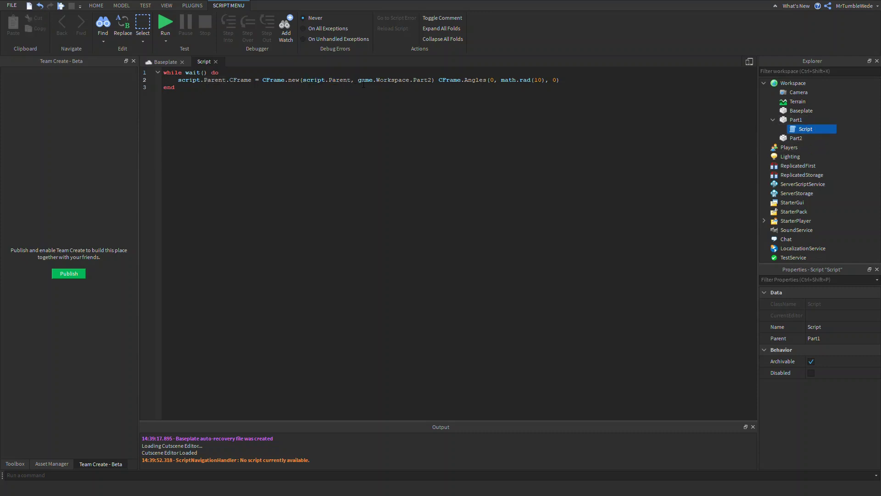
# Run the place, which errors with Vector3 expected, got Object
pyautogui.click(215, 63)
pyautogui.click(386, 26)
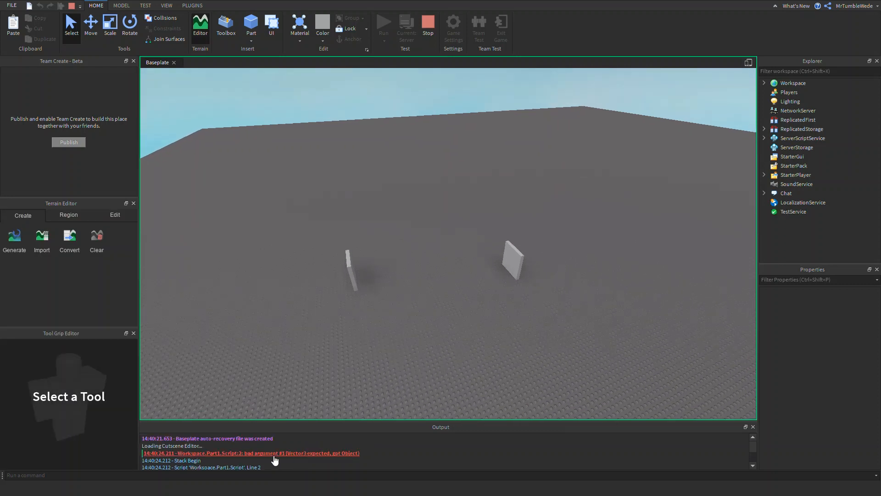
# Append .Position to script.Parent and game.Workspace.Part2, then return to the scene
pyautogui.click(273, 455)
pyautogui.click(222, 17)
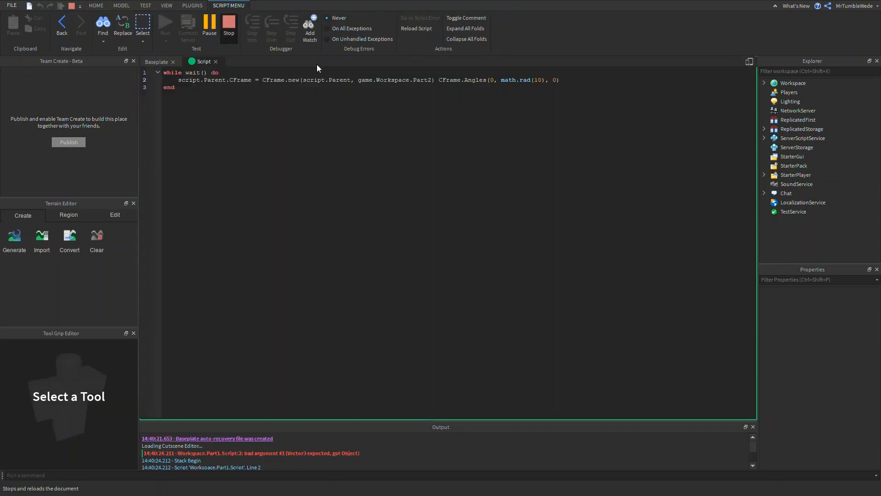
pyautogui.write('.Position')
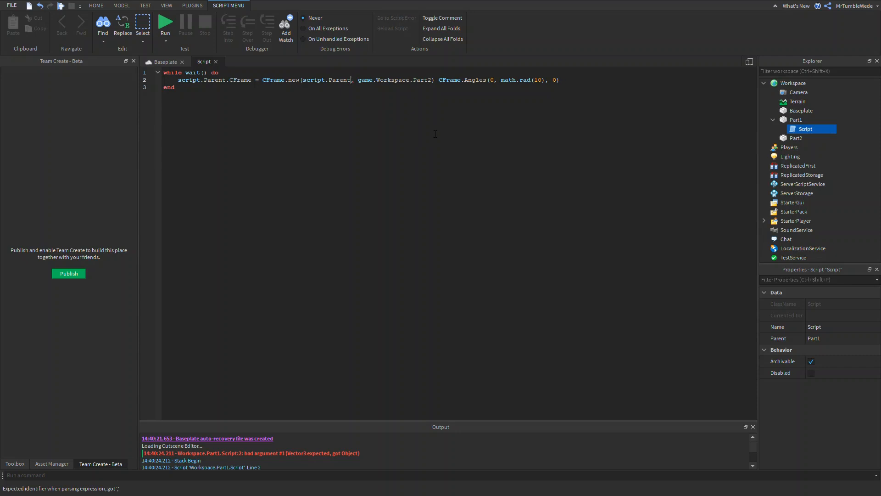
pyautogui.click(467, 80)
pyautogui.write('.Position')
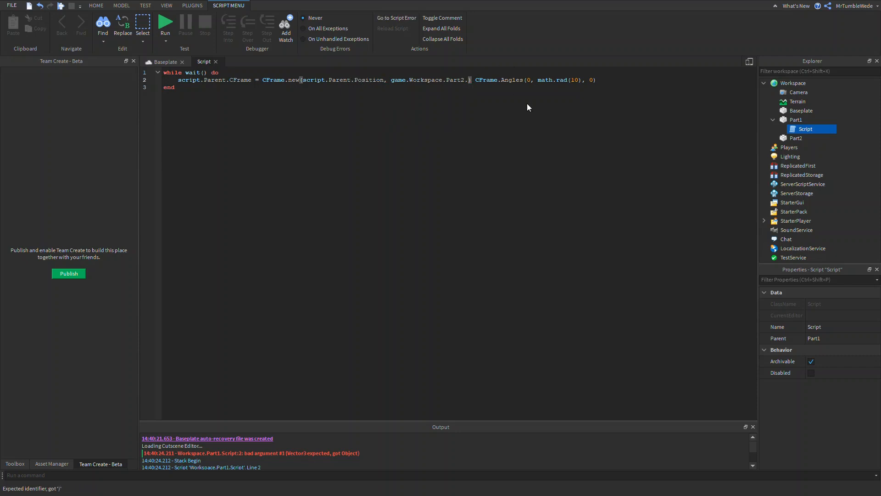
pyautogui.click(218, 61)
pyautogui.click(403, 23)
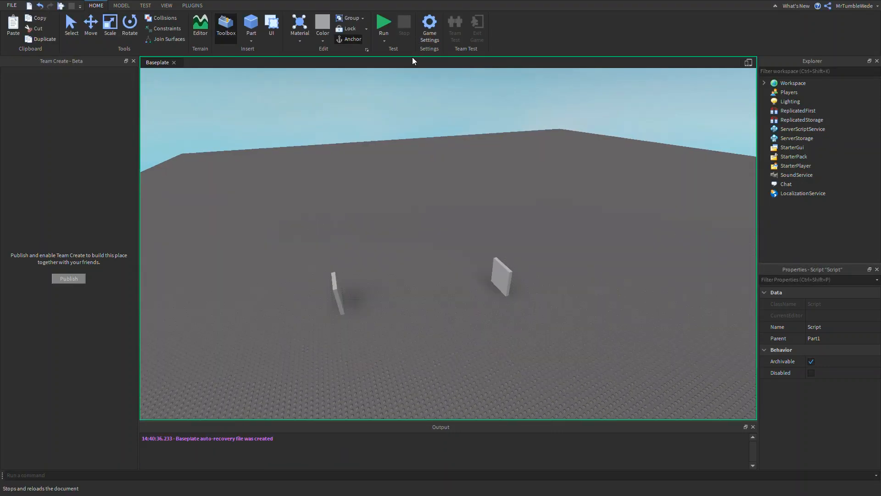
pyautogui.press('F8')
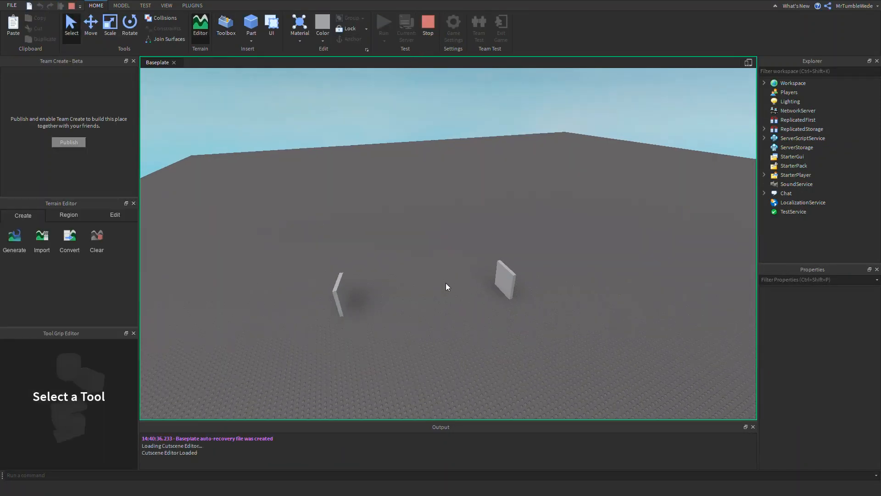
pyautogui.scroll(3, 398, 278)
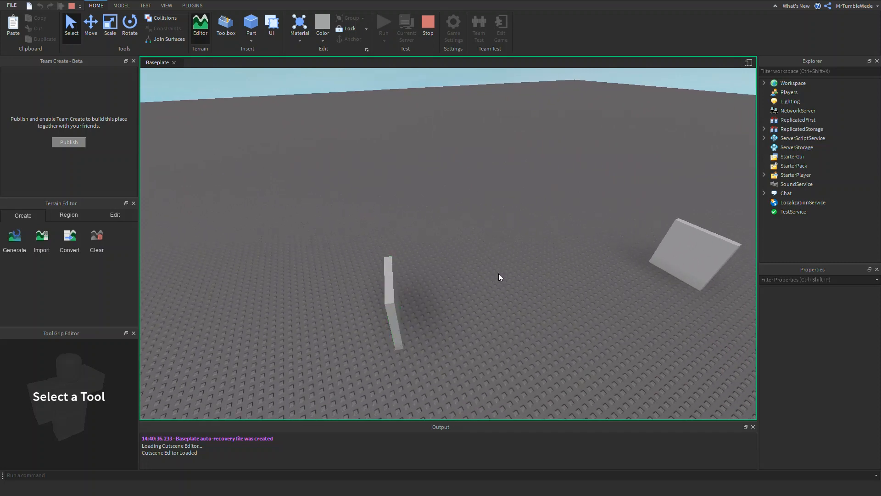
pyautogui.click(399, 311)
pyautogui.scroll(-2, 807, 331)
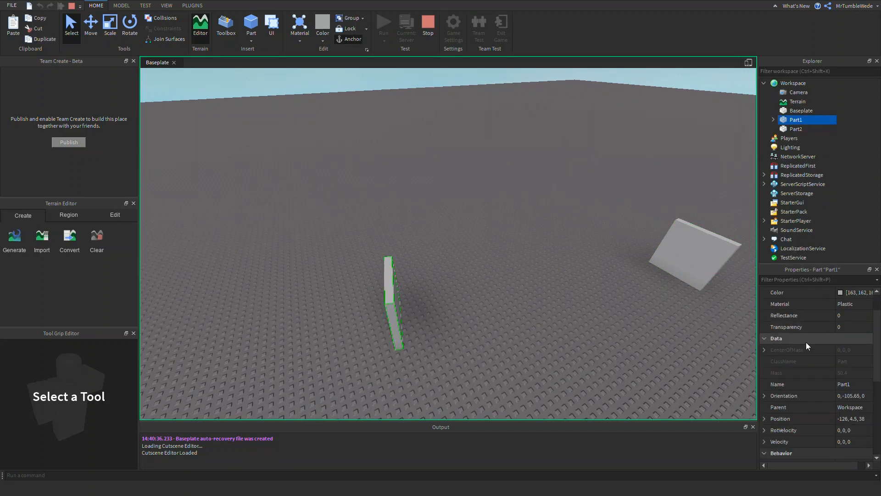
pyautogui.scroll(-3, 833, 372)
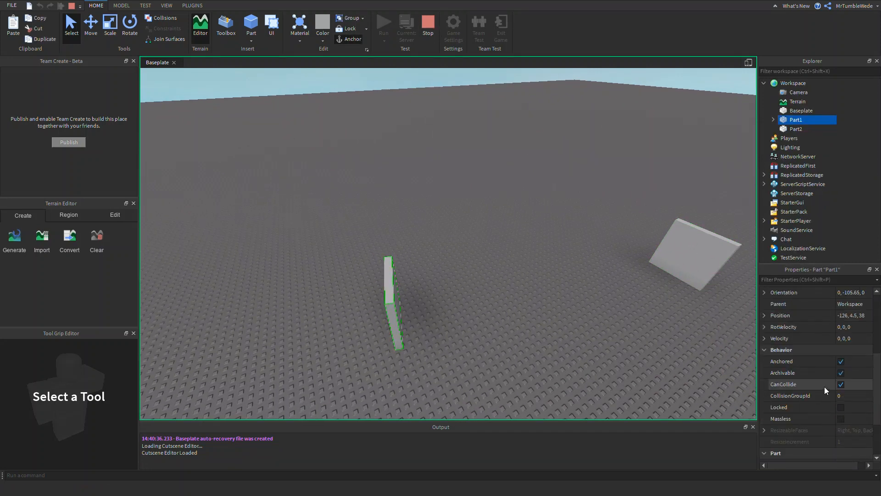
pyautogui.scroll(3, 824, 387)
pyautogui.click(855, 329)
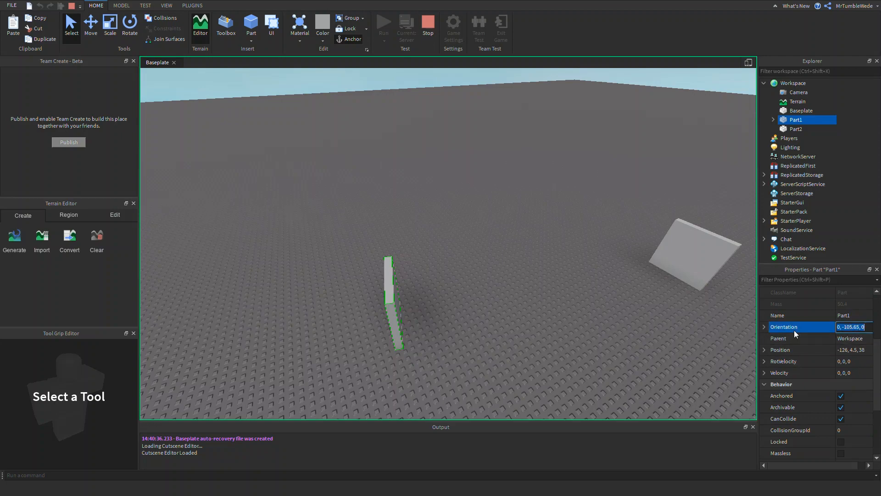
pyautogui.moveTo(448, 279); pyautogui.dragTo(448, 289, button='right')
pyautogui.scroll(-3, 796, 356)
pyautogui.hotkey('ctrl', '3')
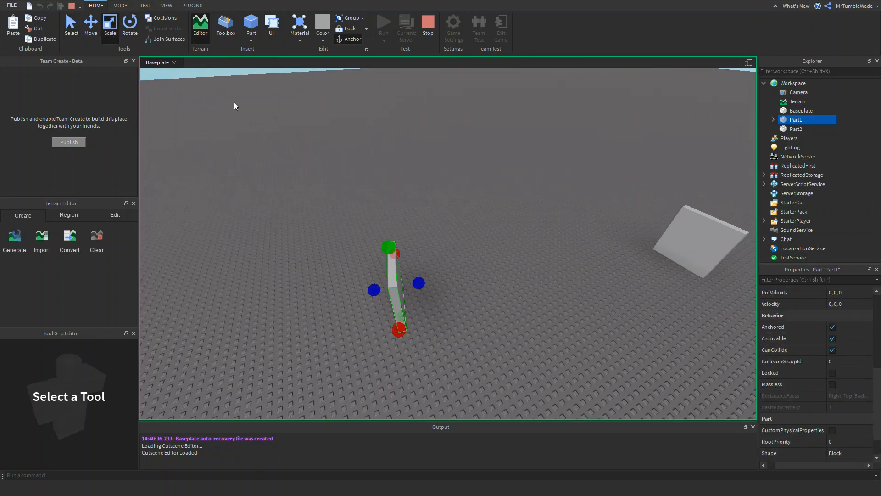
pyautogui.press('f')
pyautogui.moveTo(534, 212); pyautogui.dragTo(527, 321, button='right')
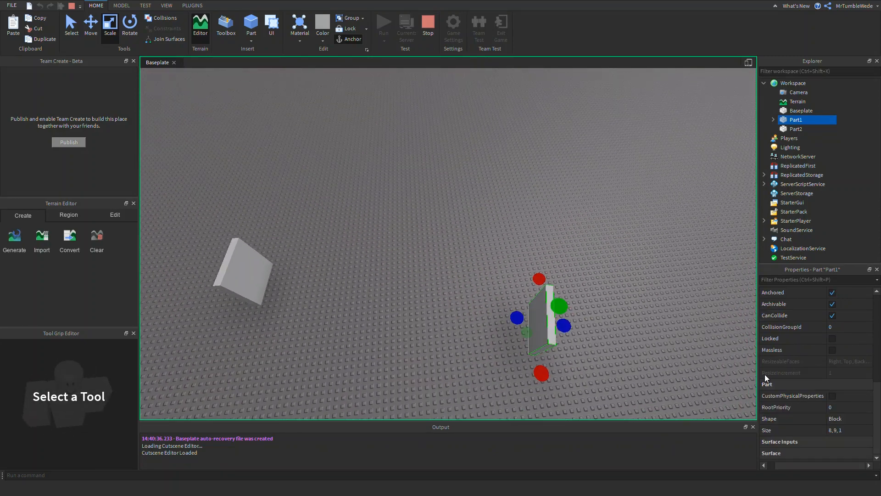
pyautogui.scroll(-2, 792, 380)
pyautogui.click(867, 432)
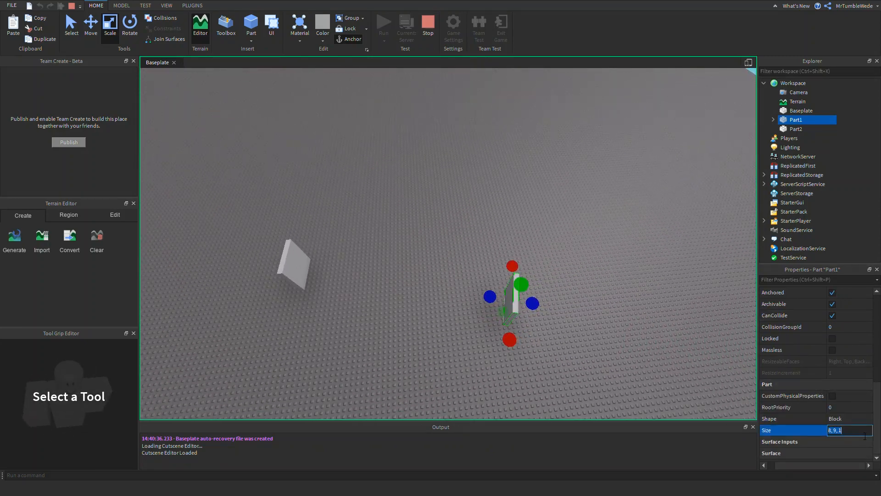
pyautogui.click(866, 436)
pyautogui.write('1, 9, 8')
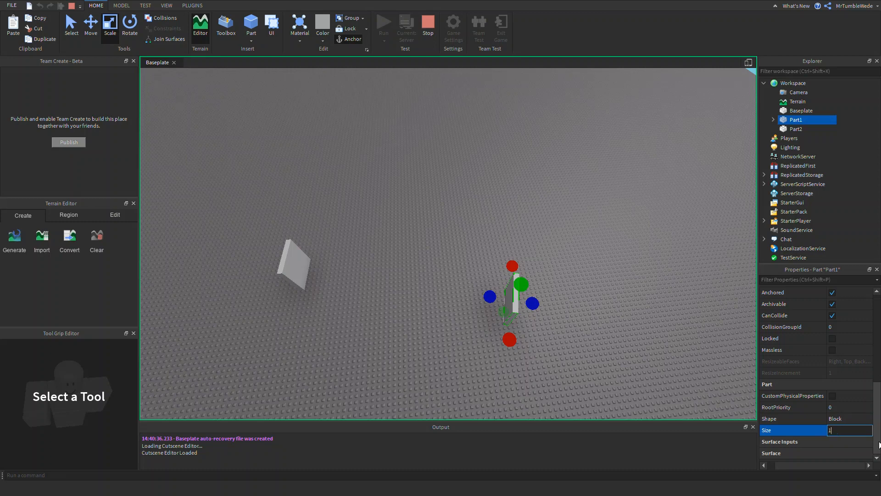
pyautogui.press('Return')
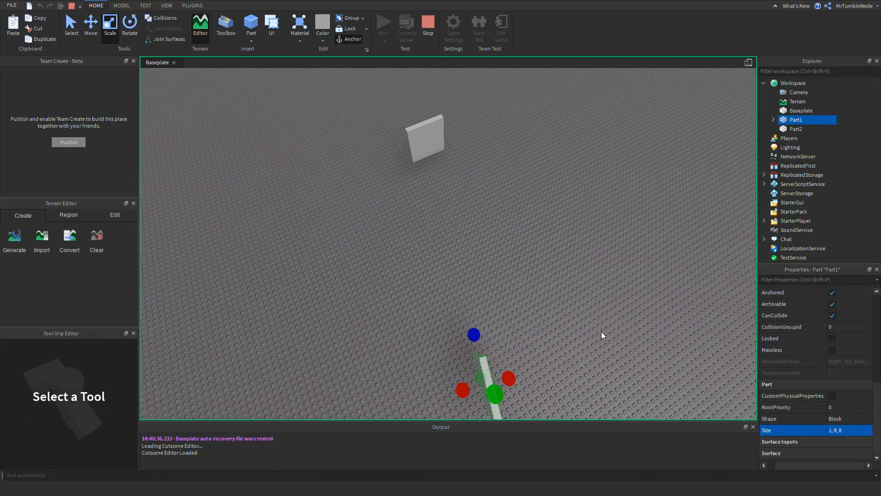
pyautogui.moveTo(601, 331); pyautogui.dragTo(523, 323, button='right')
pyautogui.moveTo(437, 313); pyautogui.dragTo(406, 131)
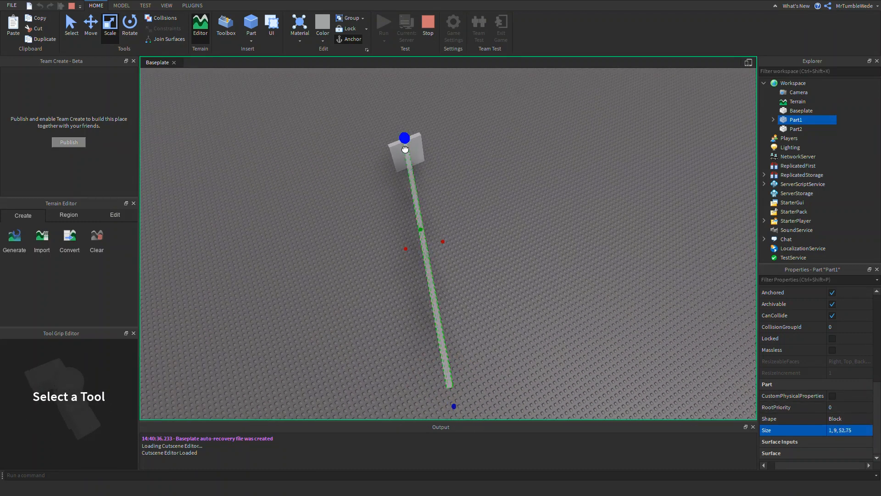
pyautogui.moveTo(405, 124); pyautogui.dragTo(551, 181, button='right')
pyautogui.scroll(-5, 551, 180)
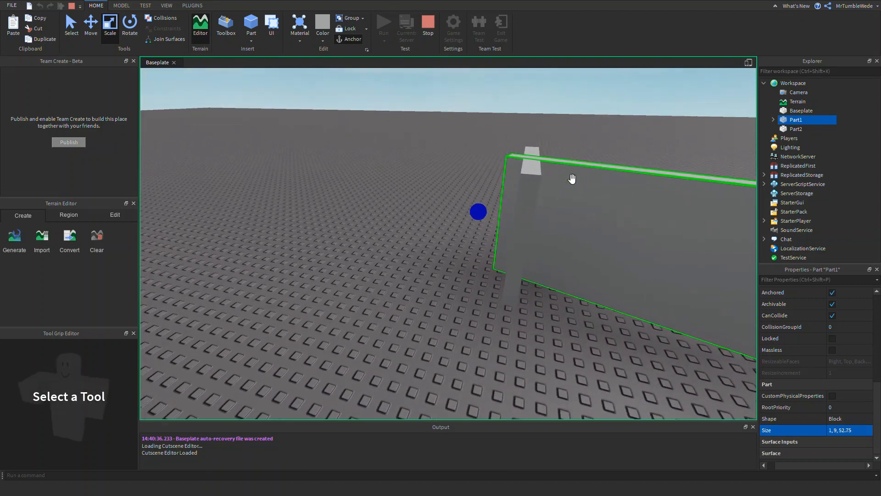
pyautogui.click(525, 203)
# Stop the playtest and delete Part2, leaving only Part1 in the scene
pyautogui.click(420, 27)
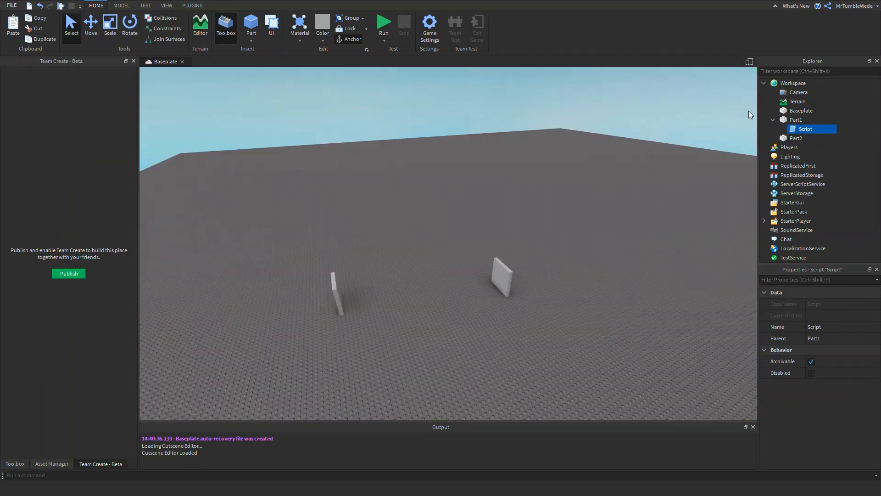
pyautogui.click(796, 137)
pyautogui.press('Delete')
pyautogui.doubleClick(799, 128)
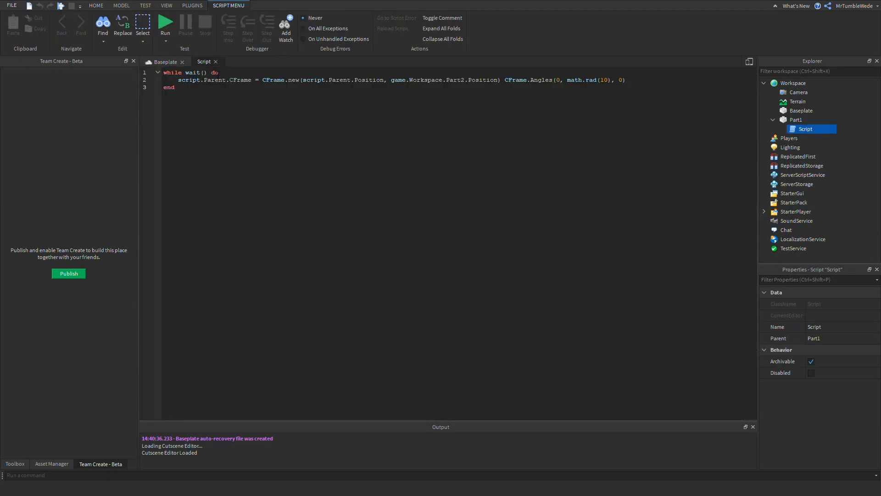
pyautogui.click(215, 61)
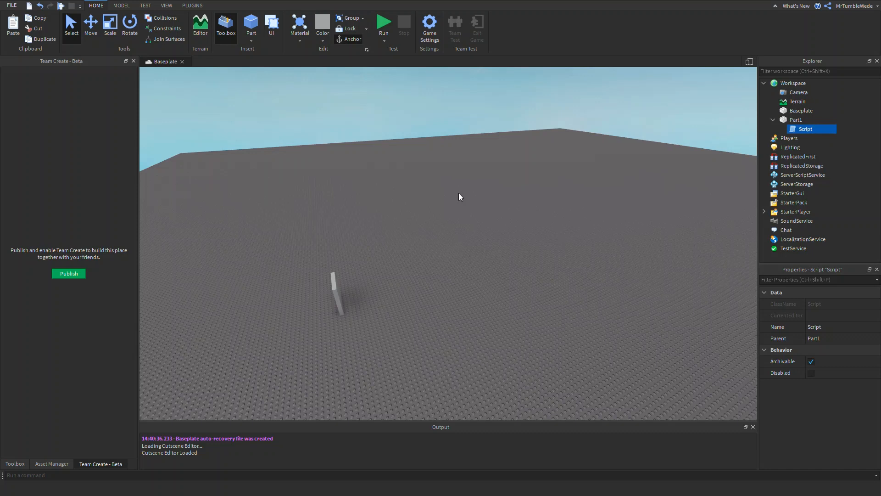
pyautogui.moveTo(556, 254); pyautogui.dragTo(557, 252, button='right')
# Duplicate Part1, move and rotate the copy 90°, and group both into a Model
pyautogui.click(796, 119)
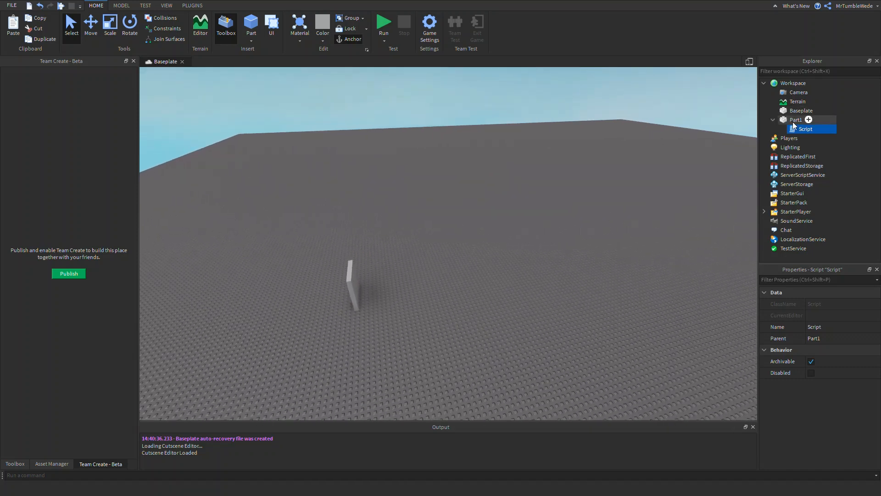
pyautogui.hotkey('ctrl', 'd')
pyautogui.moveTo(354, 292)
pyautogui.mouseDown()
pyautogui.moveTo(482, 288)
pyautogui.moveTo(468, 285)
pyautogui.mouseUp()
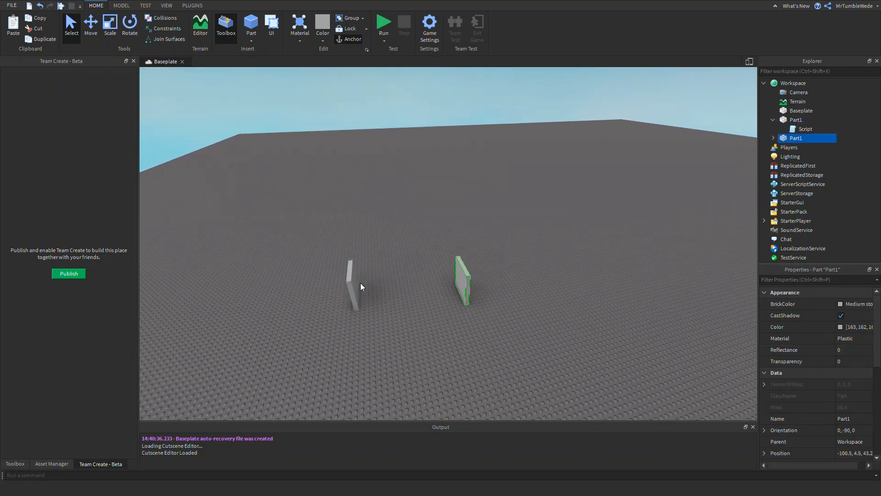
pyautogui.hotkey('ctrl', 'r')
pyautogui.keyDown('ctrl'); pyautogui.click(353, 289); pyautogui.keyUp('ctrl')
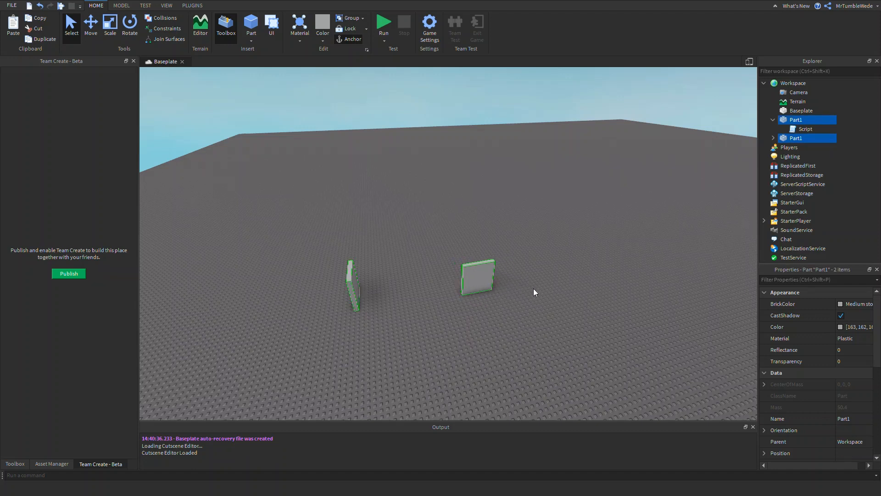
pyautogui.hotkey('ctrl', 'g')
# Rename both grouped parts to part and delete the Script inside them
pyautogui.click(782, 128)
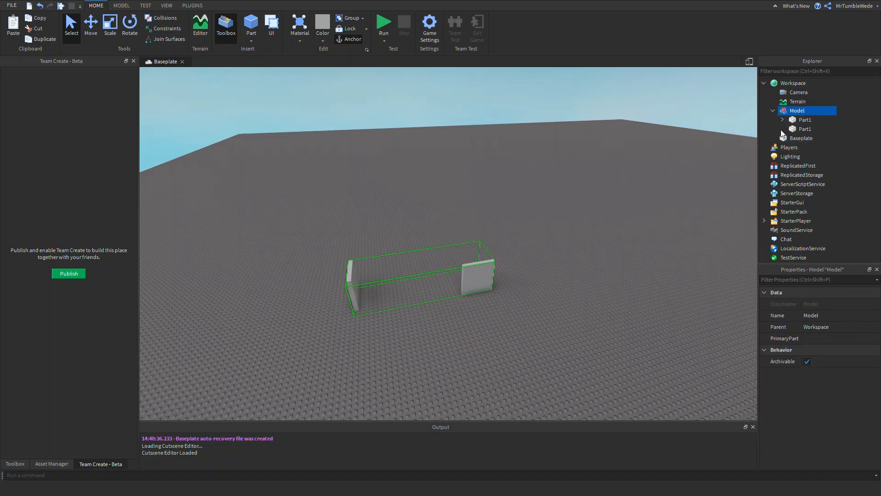
pyautogui.click(800, 137)
pyautogui.press('Delete')
pyautogui.click(852, 417)
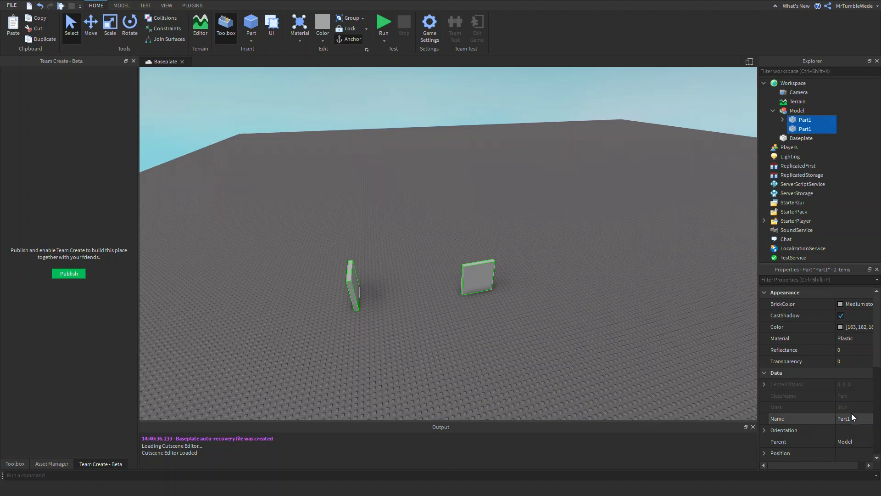
pyautogui.write('part')
pyautogui.press('Return')
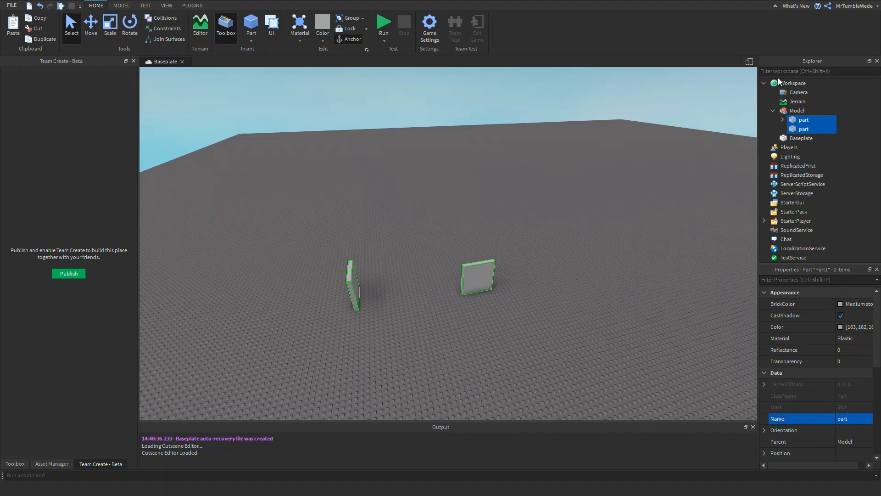
pyautogui.click(782, 120)
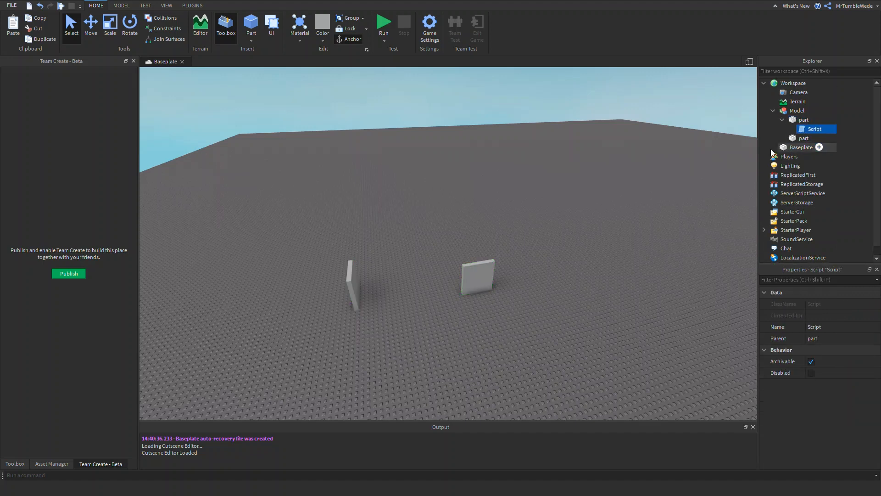
pyautogui.press('Delete')
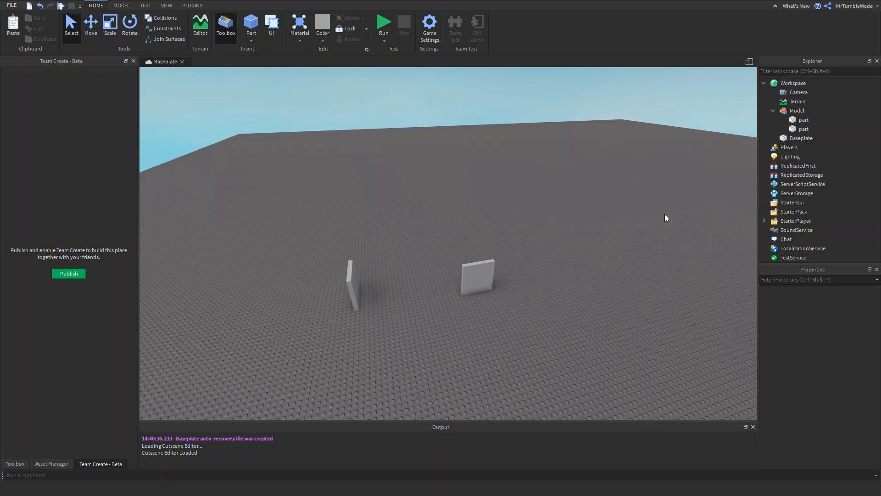
# Focus the view on the Model and its first part to inspect the group
pyautogui.click(797, 111)
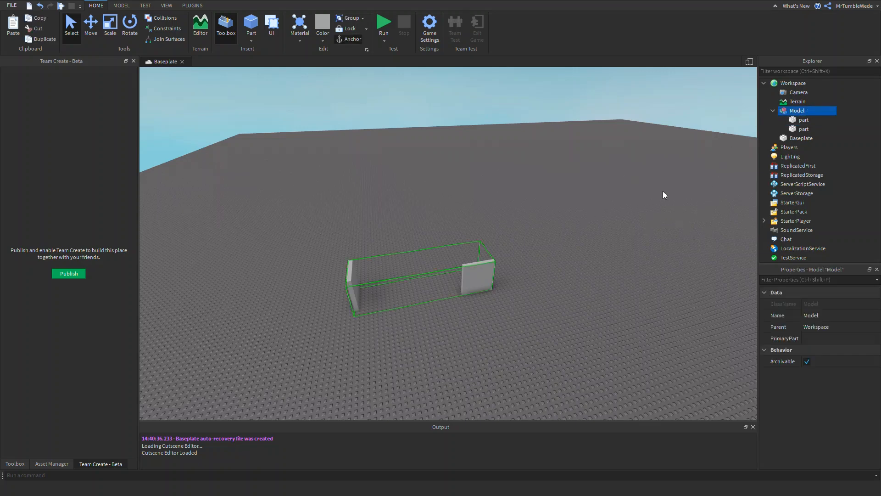
pyautogui.press('f')
pyautogui.moveTo(558, 311); pyautogui.dragTo(560, 313, button='right')
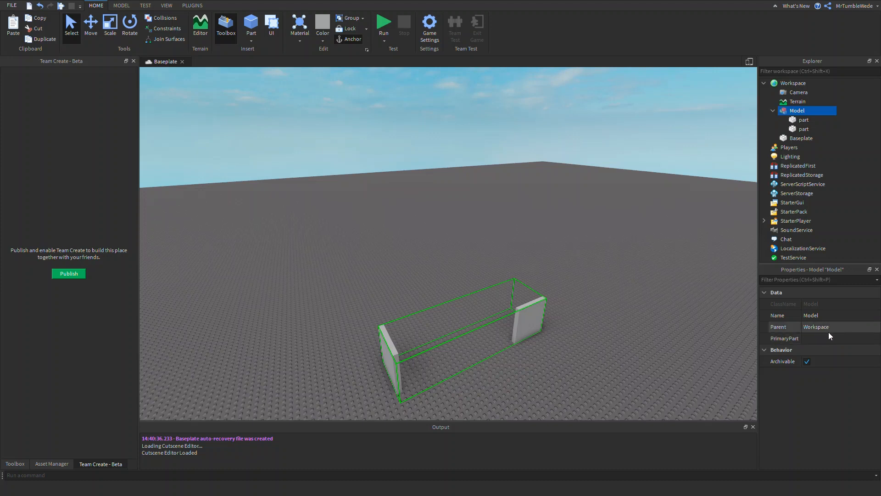
pyautogui.click(803, 120)
pyautogui.press('f')
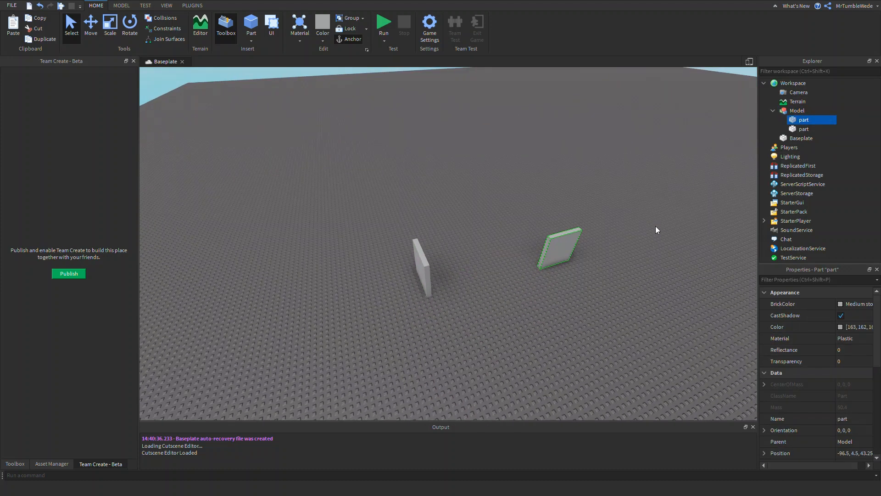
pyautogui.scroll(-5, 655, 230)
pyautogui.click(798, 111)
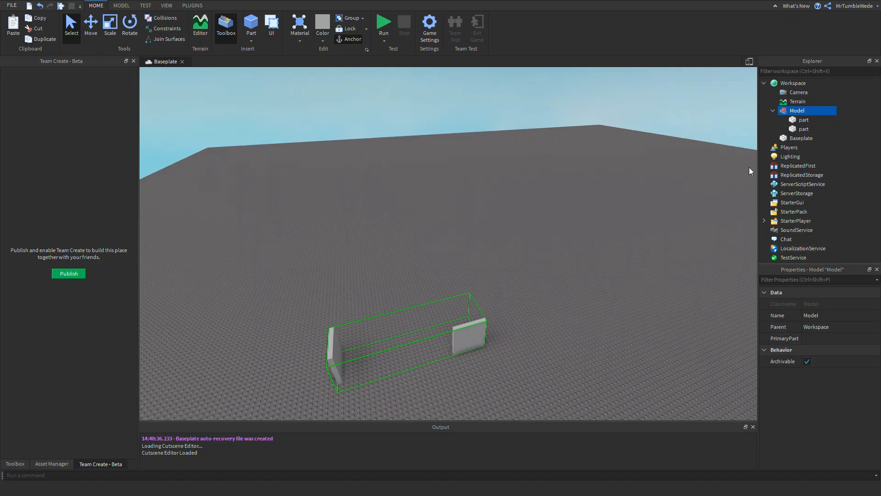
pyautogui.scroll(-2, 483, 297)
pyautogui.scroll(-2, 482, 296)
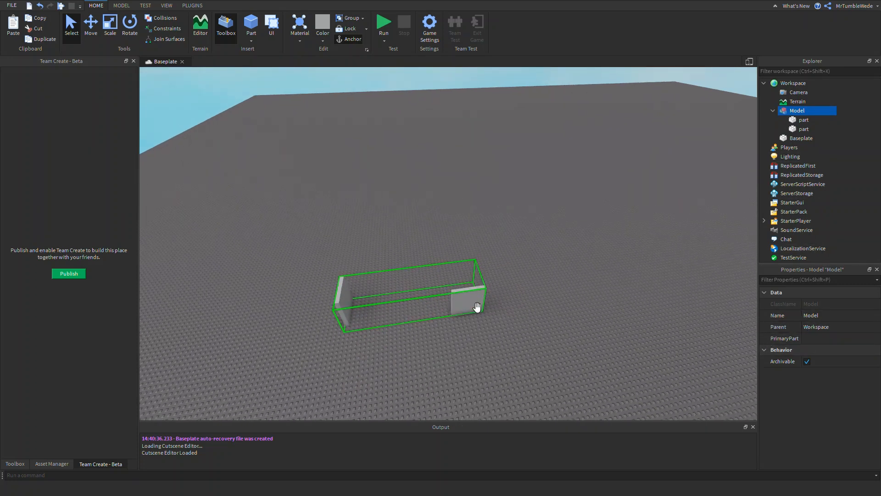
# Drag the Model closer on the baseplate and reselect it to set its PrimaryPart
pyautogui.moveTo(477, 306)
pyautogui.mouseDown()
pyautogui.moveTo(537, 243)
pyautogui.moveTo(610, 240)
pyautogui.mouseUp()
pyautogui.scroll(2, 616, 235)
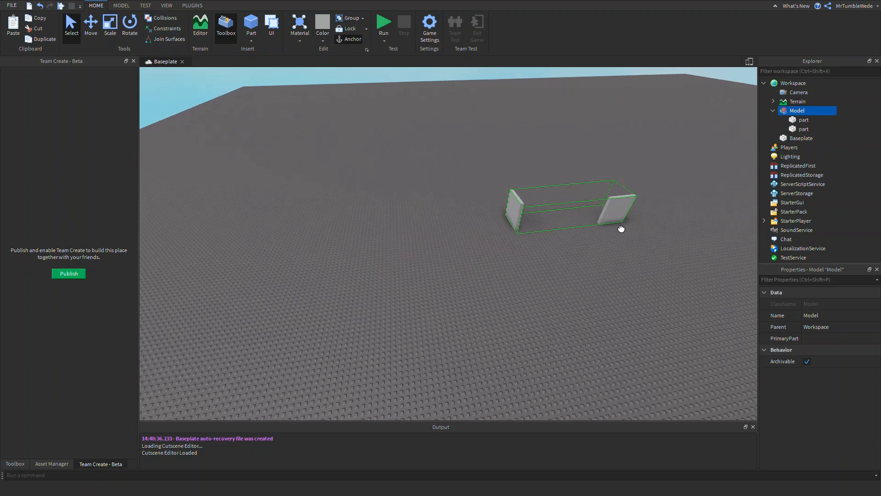
pyautogui.scroll(2, 612, 224)
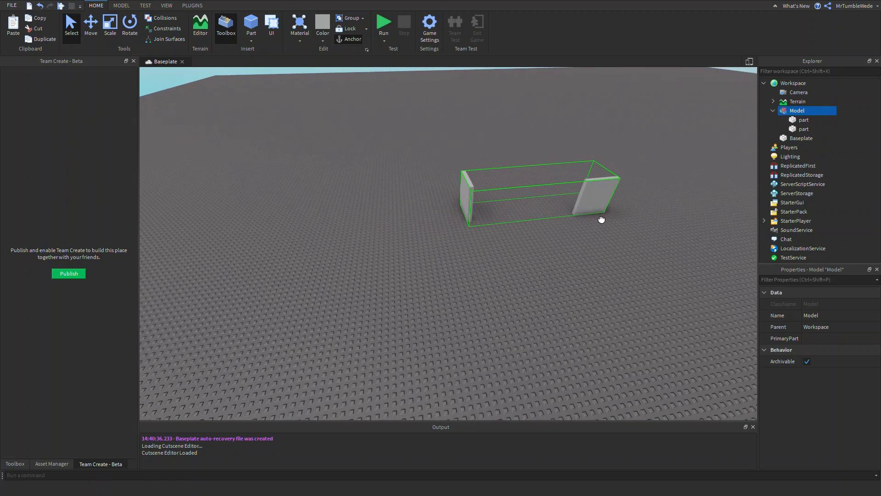
pyautogui.scroll(-1, 528, 241)
pyautogui.scroll(-2, 605, 204)
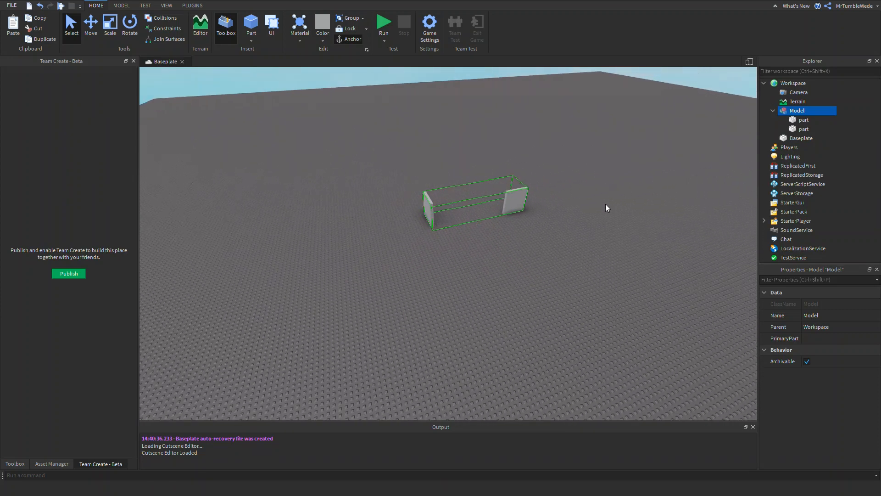
pyautogui.scroll(-2, 605, 204)
pyautogui.scroll(-1, 730, 138)
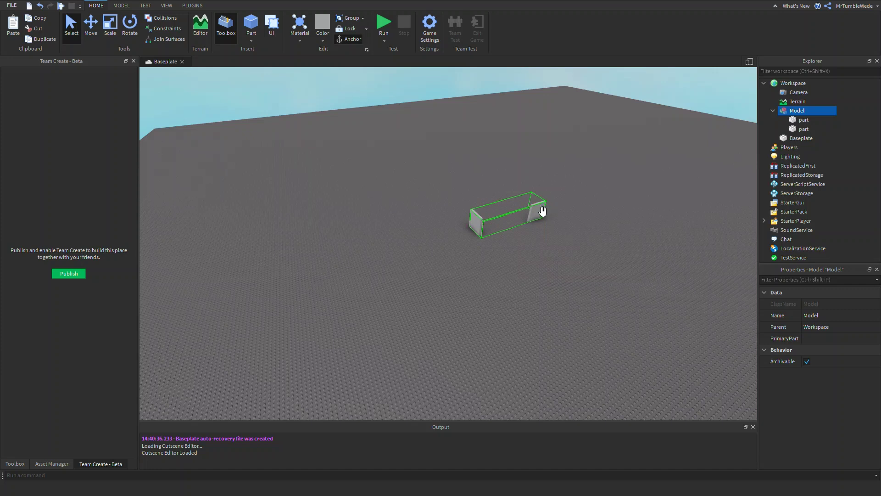
pyautogui.moveTo(543, 212); pyautogui.dragTo(497, 256)
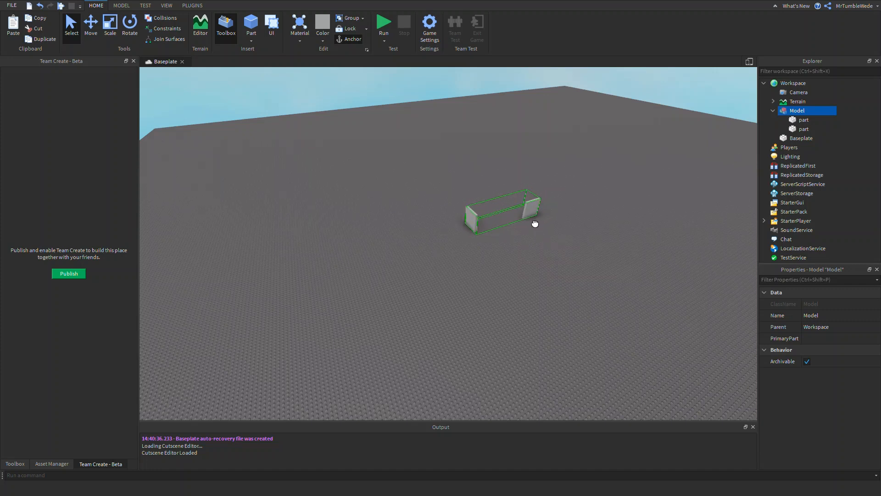
pyautogui.click(521, 293)
pyautogui.click(494, 267)
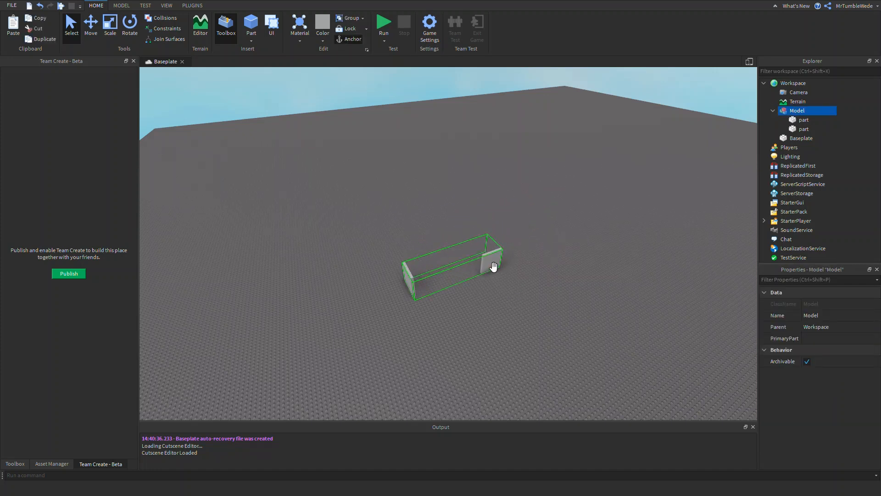
# Make the second part the Model's PrimaryPart and rename it to Part
pyautogui.click(820, 339)
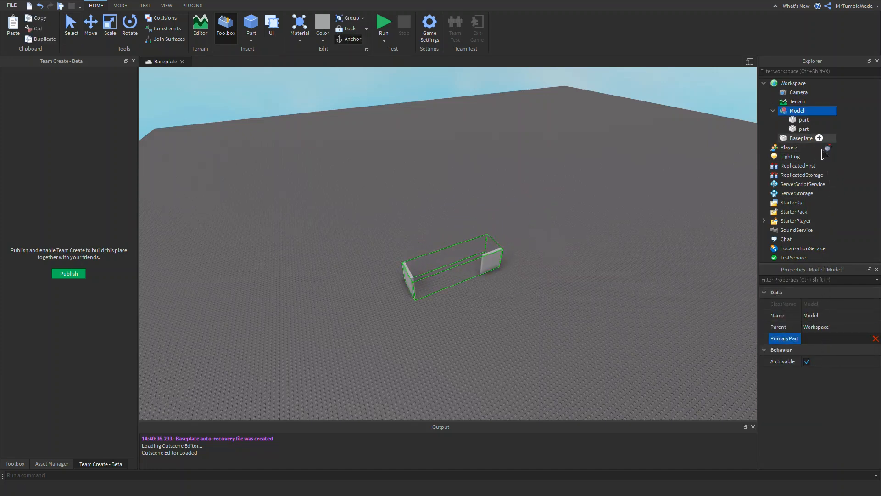
pyautogui.click(806, 128)
pyautogui.click(806, 129)
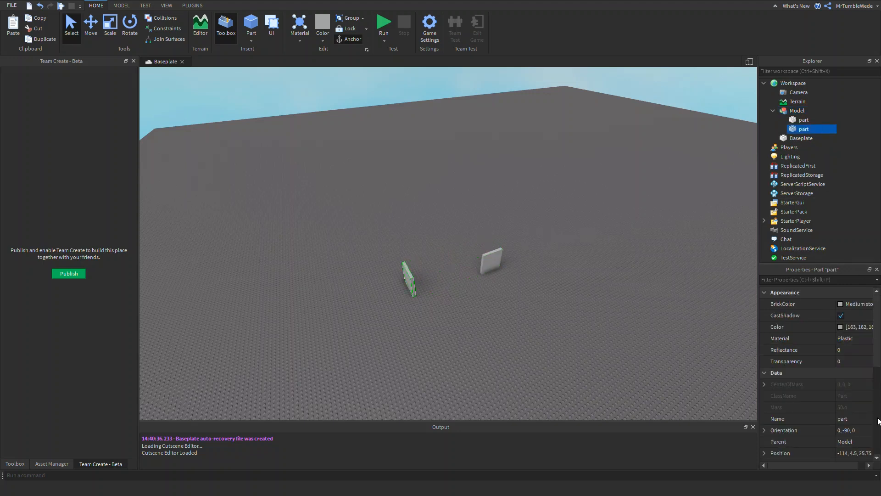
pyautogui.click(857, 422)
pyautogui.write('Part')
pyautogui.press('Return')
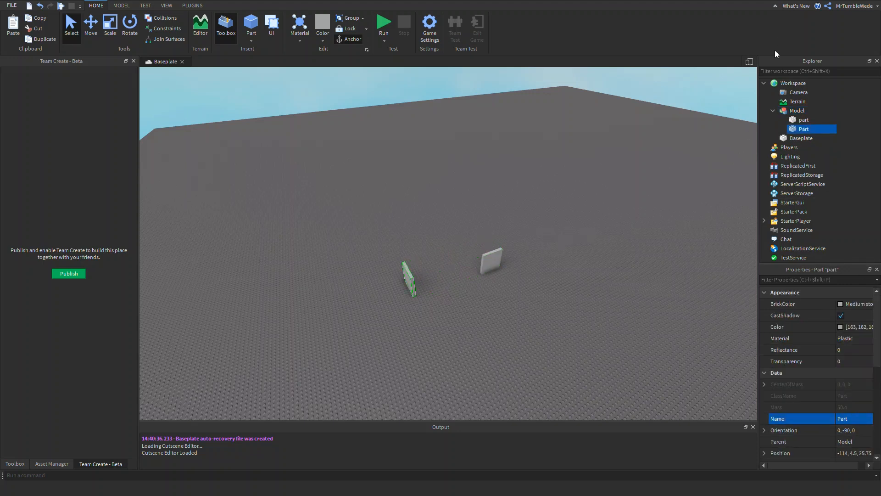
# Focus on the Model and drag it left and right across the baseplate
pyautogui.click(796, 110)
pyautogui.press('f')
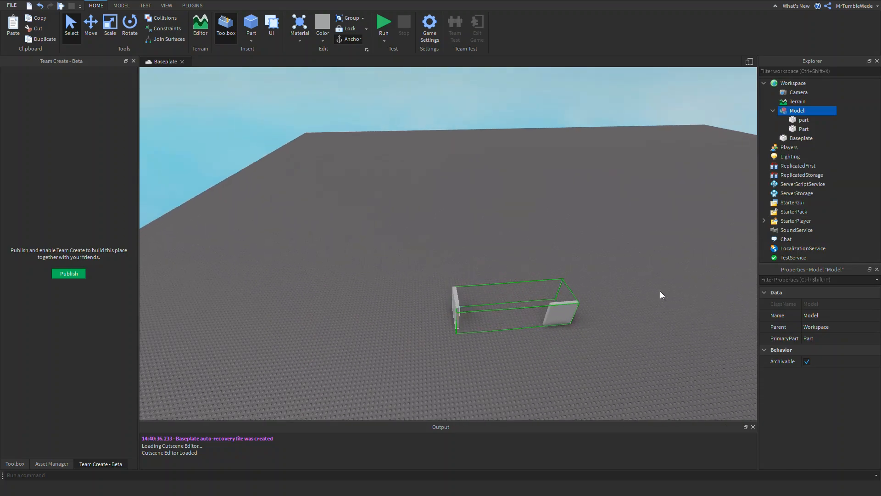
pyautogui.moveTo(591, 328); pyautogui.dragTo(591, 325, button='right')
pyautogui.moveTo(532, 249); pyautogui.dragTo(536, 248, button='right')
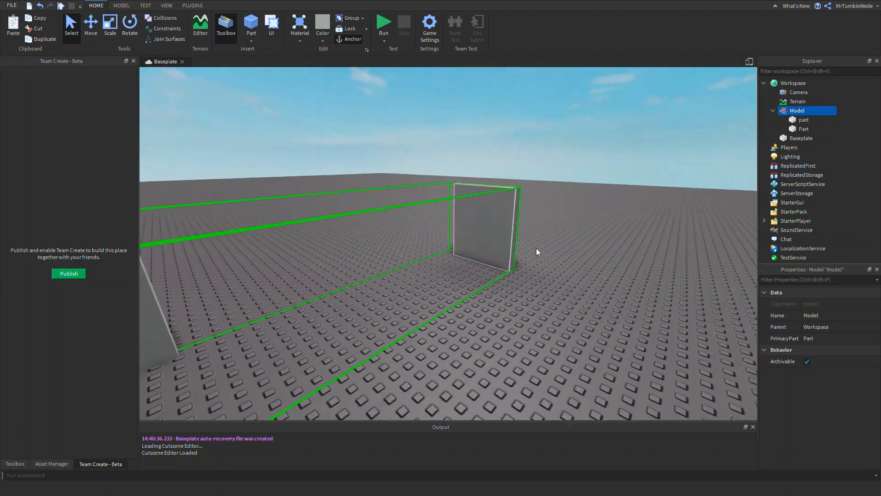
pyautogui.moveTo(517, 268); pyautogui.dragTo(517, 270, button='right')
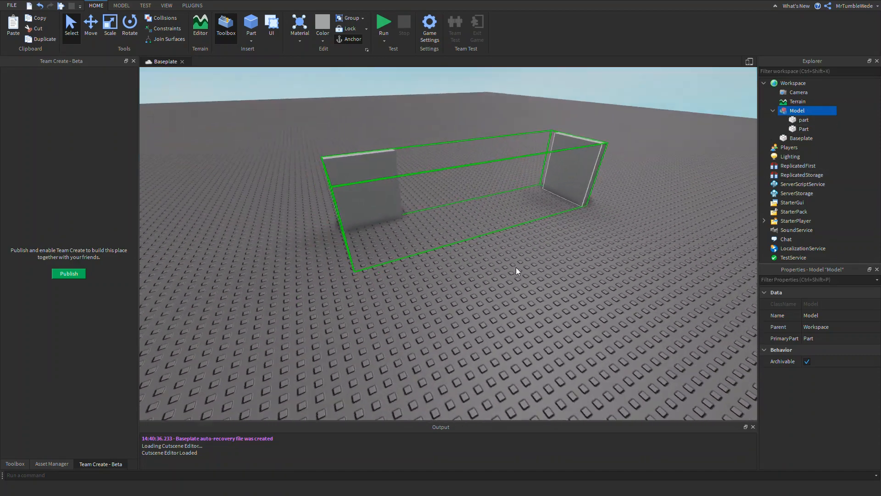
pyautogui.scroll(-5, 517, 270)
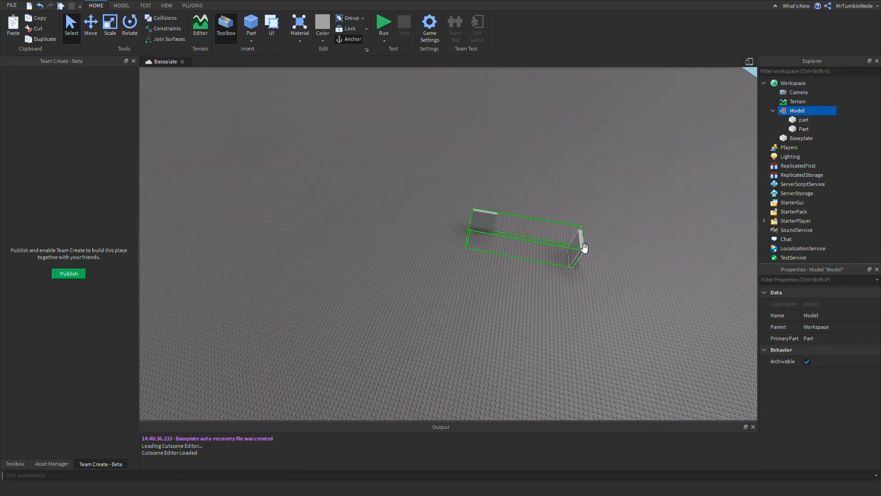
pyautogui.moveTo(583, 249)
pyautogui.mouseDown()
pyautogui.moveTo(452, 263)
pyautogui.moveTo(487, 277)
pyautogui.mouseUp()
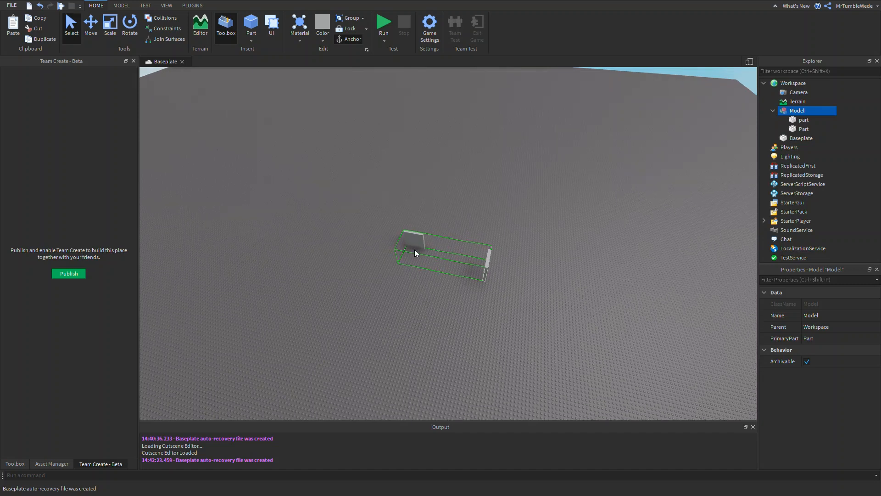
pyautogui.scroll(2, 414, 250)
pyautogui.scroll(2, 526, 276)
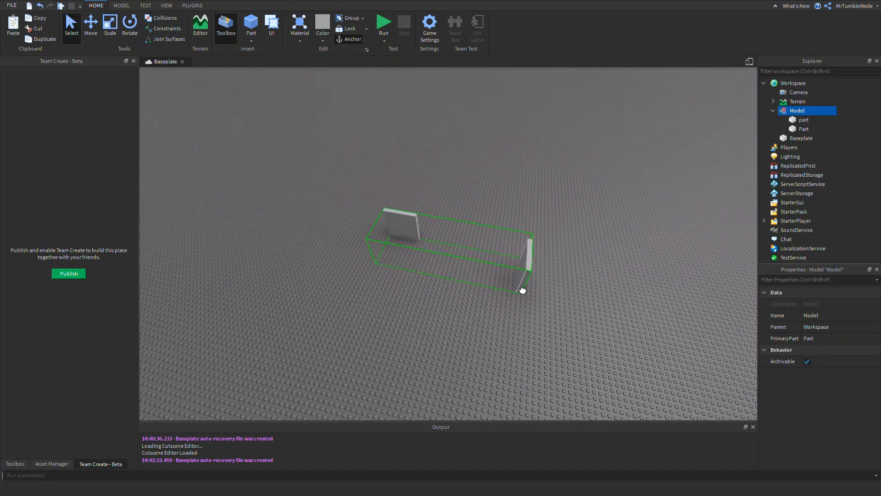
pyautogui.scroll(1, 508, 294)
pyautogui.scroll(-2, 507, 293)
pyautogui.scroll(-1, 492, 295)
pyautogui.scroll(-1, 490, 301)
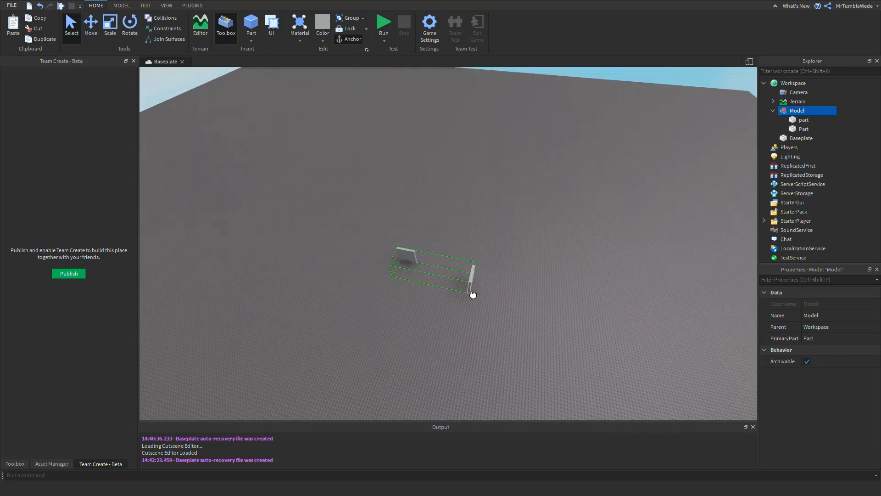
pyautogui.scroll(-1, 472, 295)
pyautogui.moveTo(430, 293); pyautogui.dragTo(676, 243)
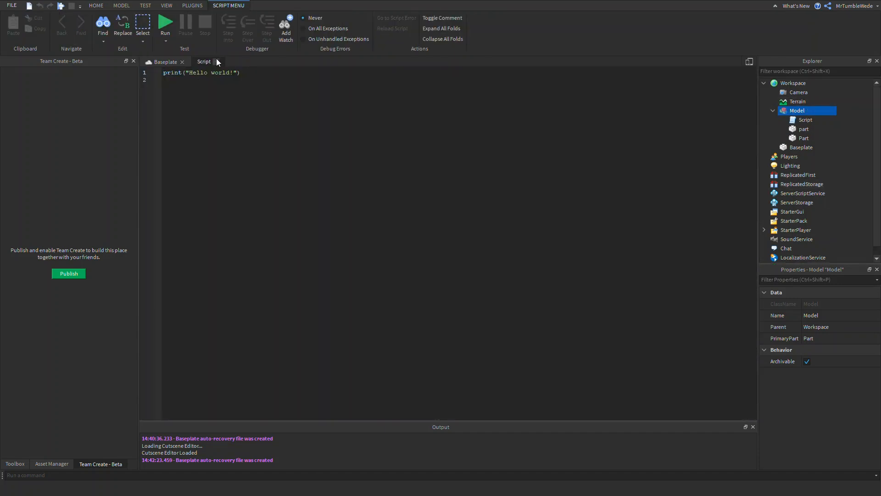
# Add a separate target Part to Workspace and move it forward on the baseplate
pyautogui.click(215, 62)
pyautogui.moveTo(804, 138)
pyautogui.mouseDown()
pyautogui.moveTo(800, 144)
pyautogui.moveTo(787, 87)
pyautogui.mouseUp()
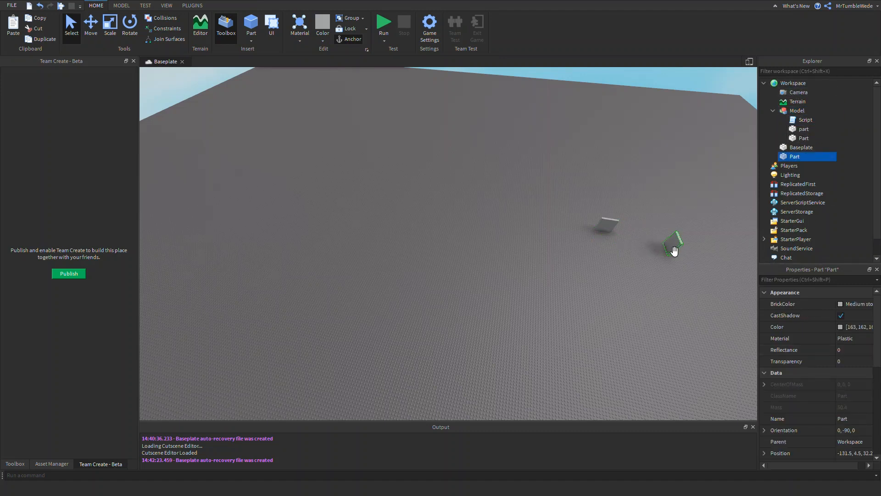
pyautogui.click(90, 26)
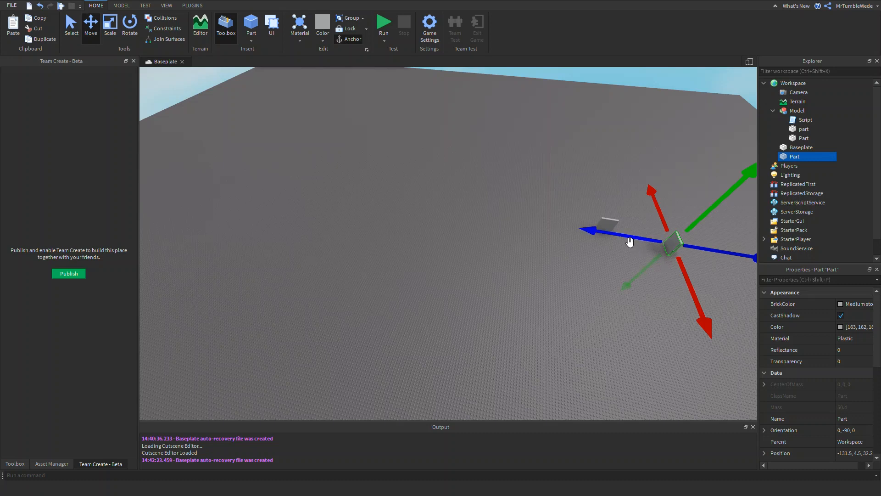
pyautogui.moveTo(641, 248); pyautogui.dragTo(432, 208)
pyautogui.moveTo(423, 254); pyautogui.dragTo(398, 326)
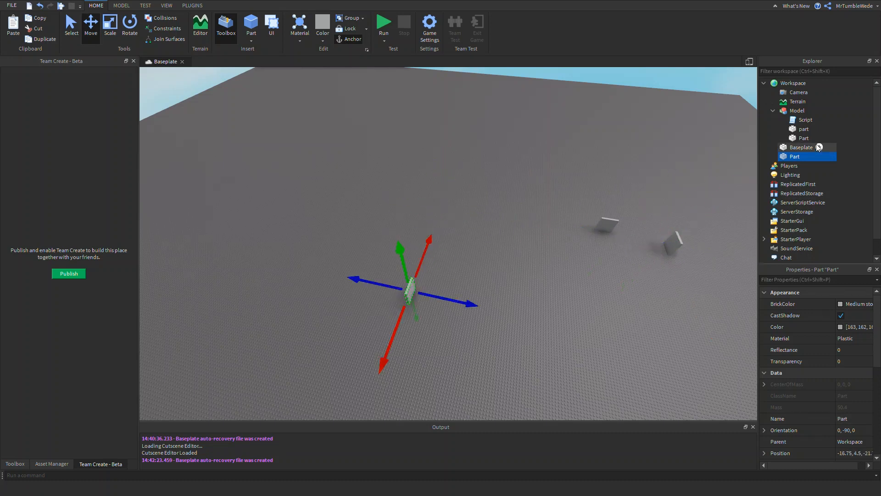
# Replace the Model's script with a ServerScriptService Script calling game.Workspace.Model:MoveTo(game.Workspace.Part.Position)
pyautogui.click(806, 120)
pyautogui.press('Delete')
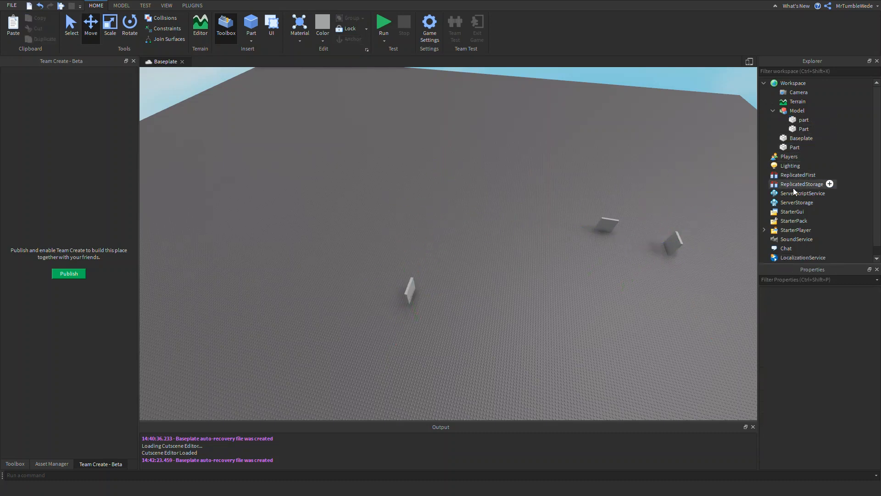
pyautogui.click(809, 195)
pyautogui.click(831, 193)
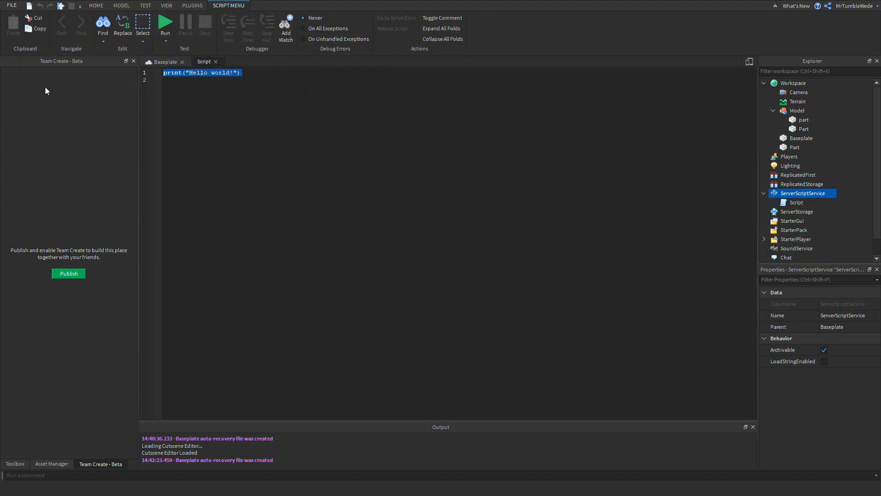
pyautogui.write('game.')
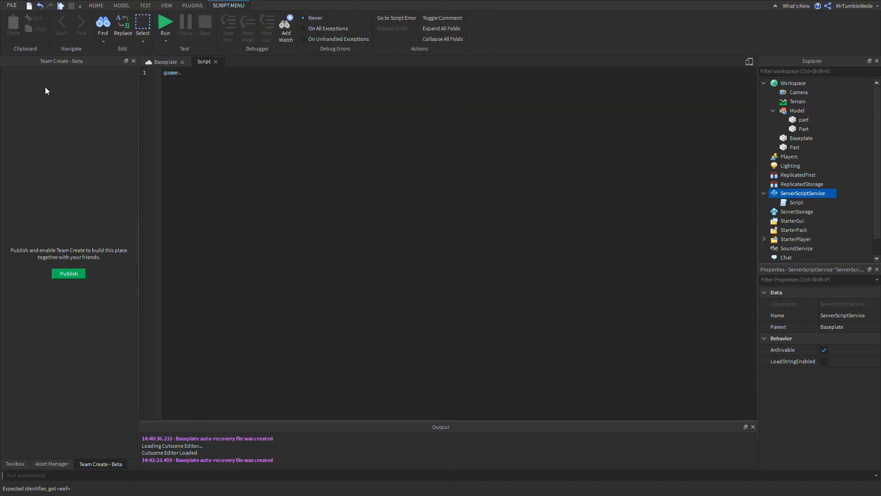
pyautogui.write('Workspace.Model:')
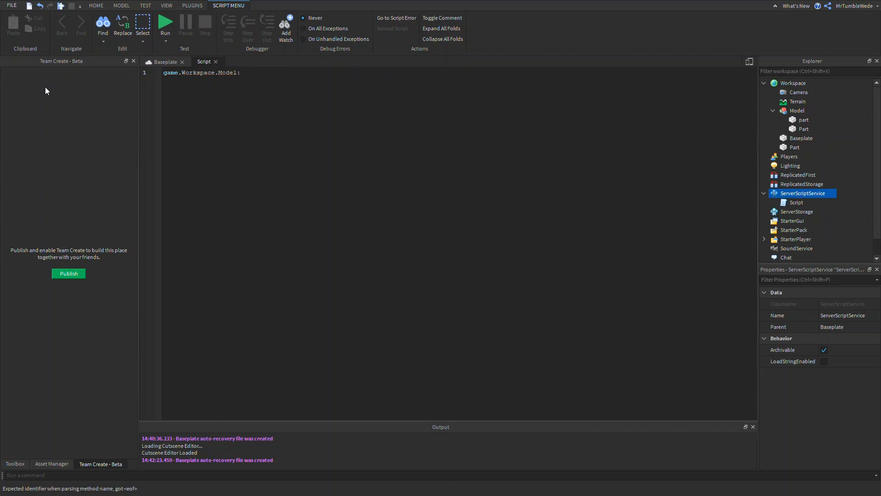
pyautogui.write('M')
pyautogui.press('Tab')
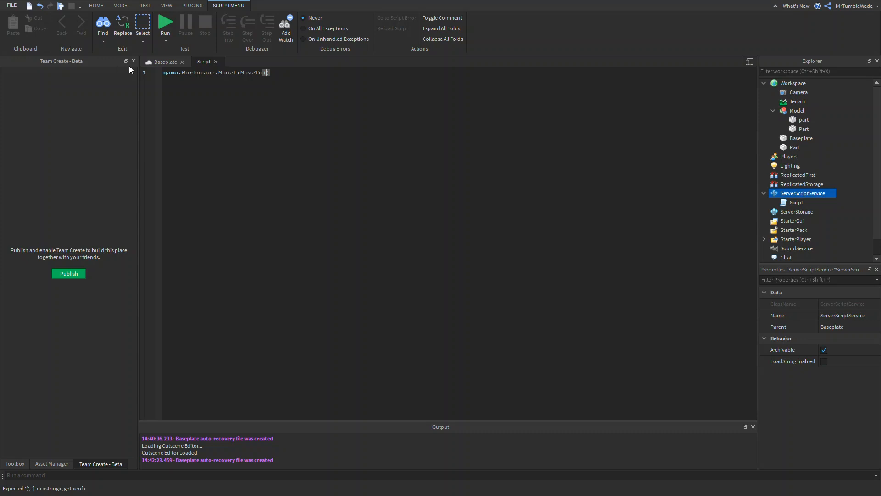
pyautogui.click(162, 61)
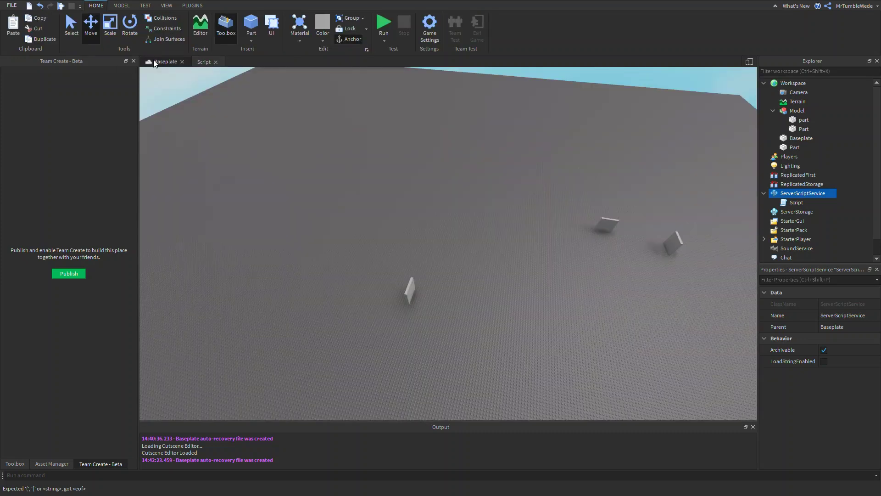
pyautogui.click(205, 62)
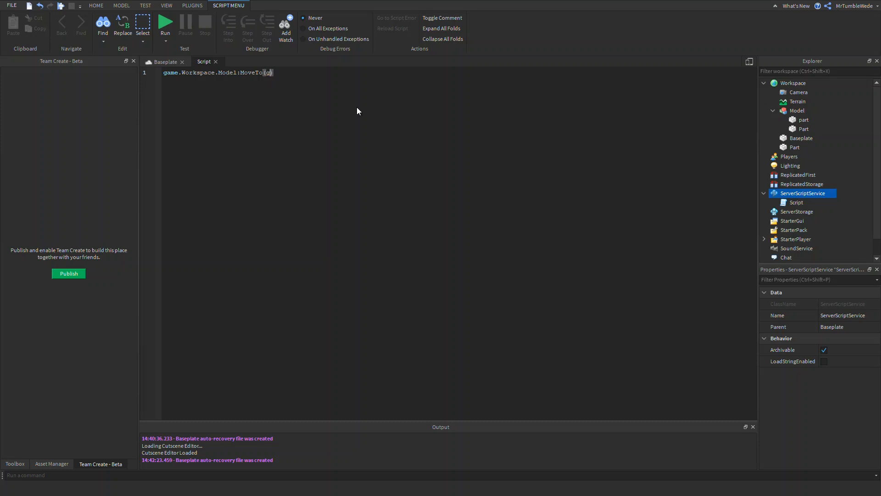
pyautogui.write('ame.Workspace.Parent')
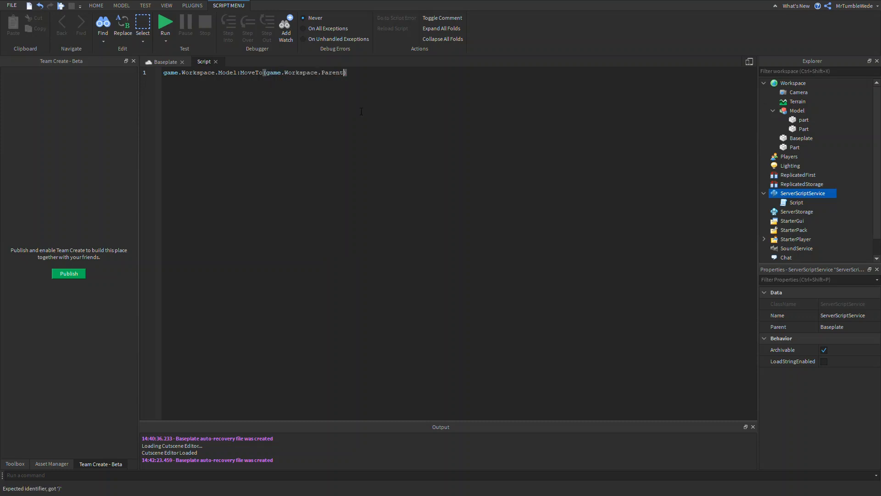
pyautogui.press('BackSpace')
pyautogui.press('BackSpace')
pyautogui.press('BackSpace')
pyautogui.click(216, 61)
# Test-run the place, jump to the reported script error line, and stop the test
pyautogui.click(383, 26)
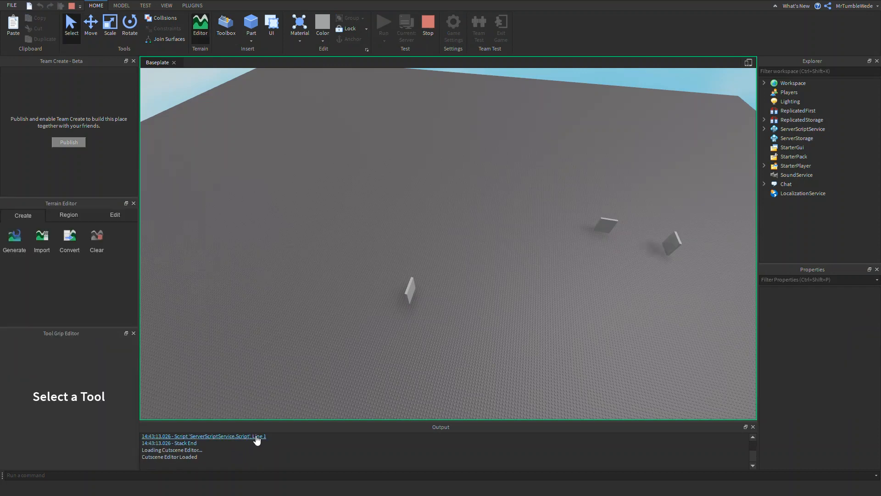
pyautogui.click(256, 436)
pyautogui.click(237, 27)
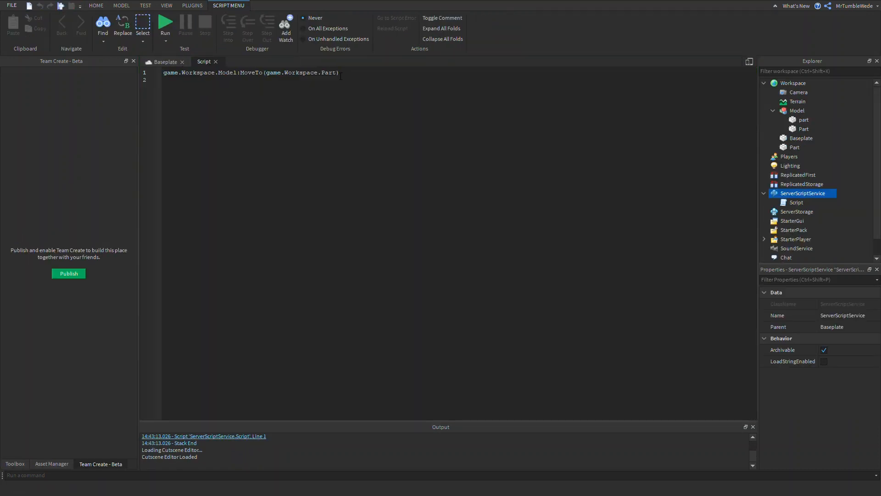
pyautogui.write('.')
pyautogui.write('Paren')
pyautogui.write('ition')
pyautogui.click(215, 61)
# Run and stop a quick test, select the Model, and start another test run
pyautogui.click(384, 26)
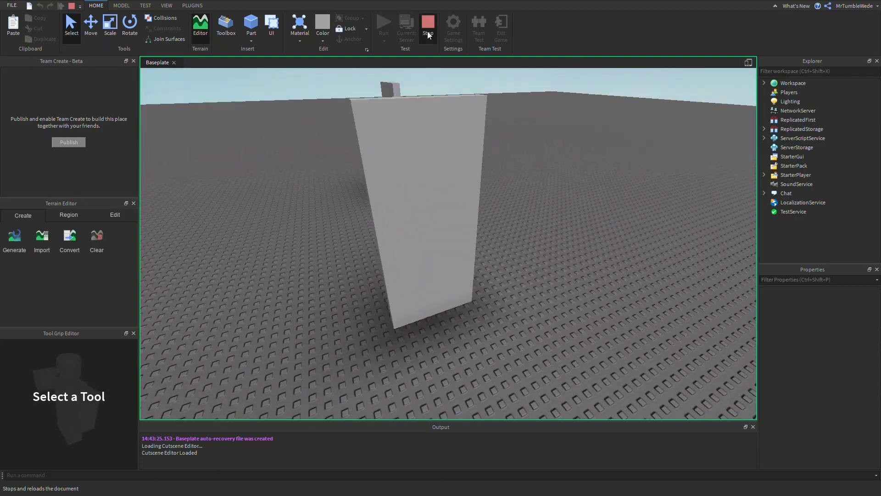
pyautogui.click(427, 28)
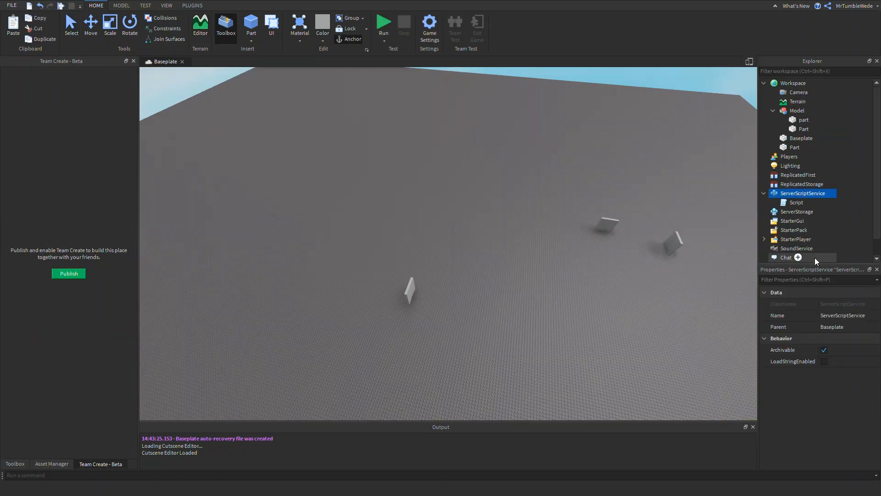
pyautogui.click(811, 111)
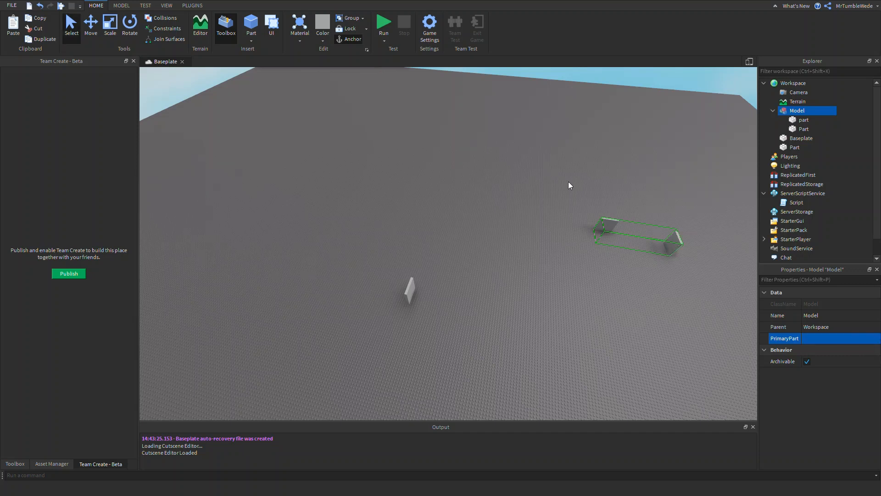
pyautogui.click(384, 26)
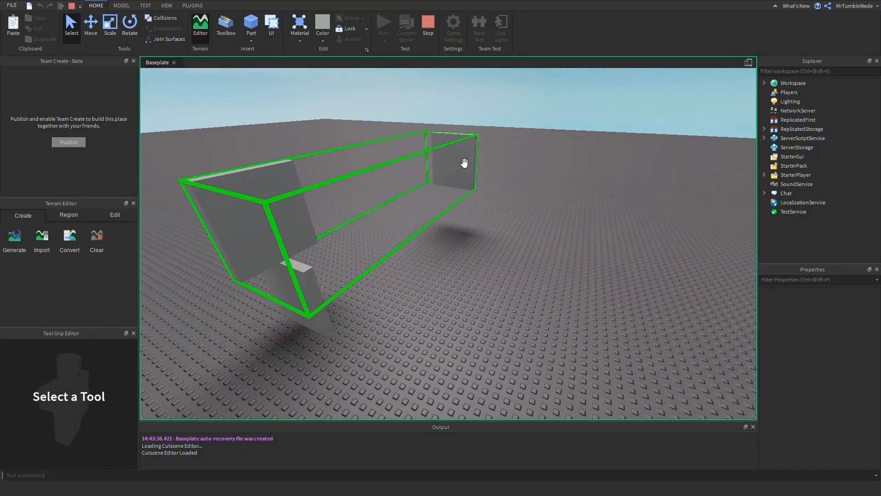
# Inspect the two-wall Model's position in the running scene
pyautogui.click(441, 174)
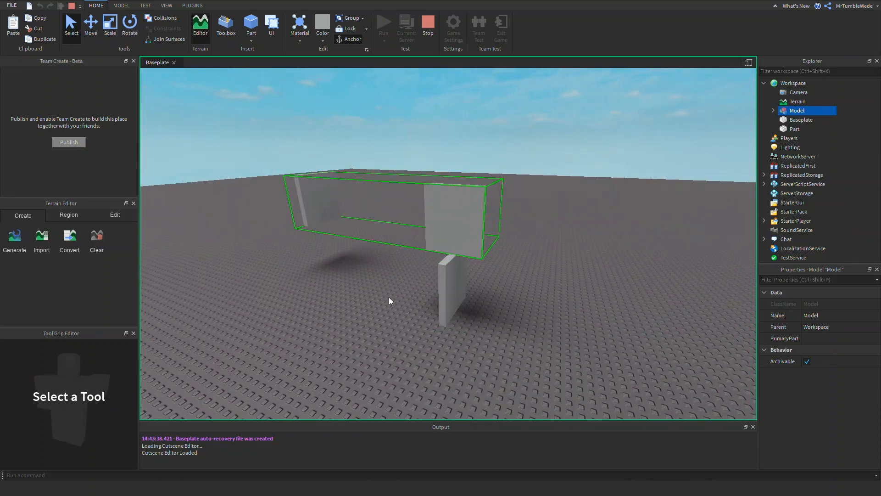
pyautogui.click(382, 292)
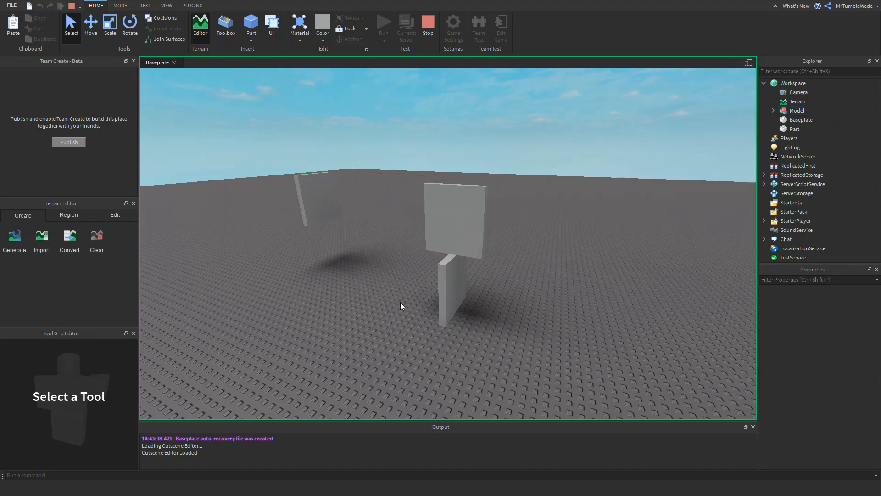
pyautogui.scroll(5, 442, 315)
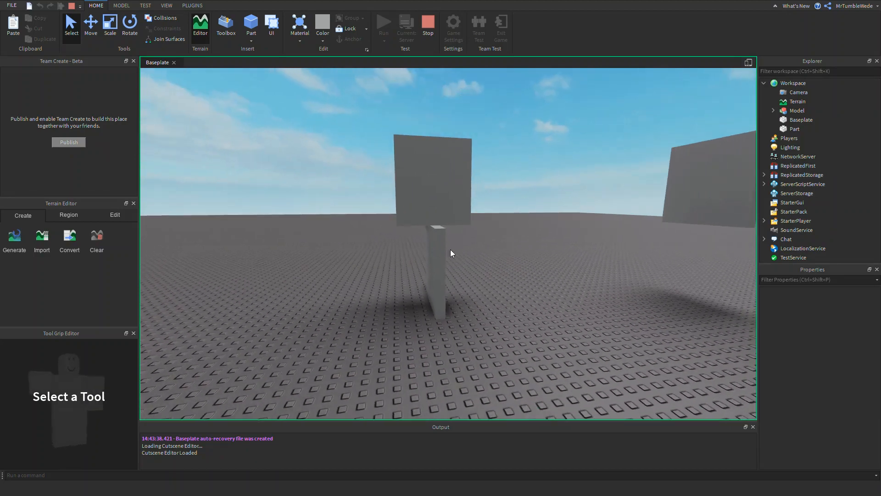
pyautogui.click(448, 204)
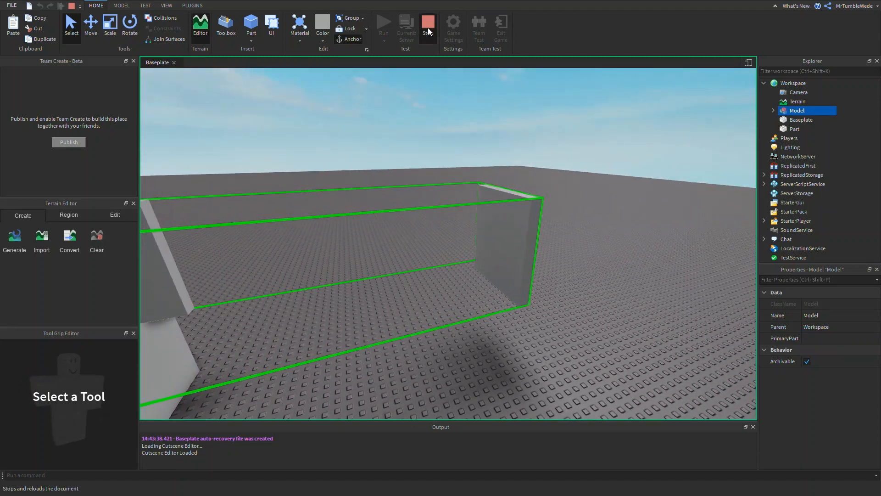
# Stop the test, select the MoveTo call in the script, and set the Model's PrimaryPart to Part
pyautogui.click(427, 27)
pyautogui.doubleClick(785, 203)
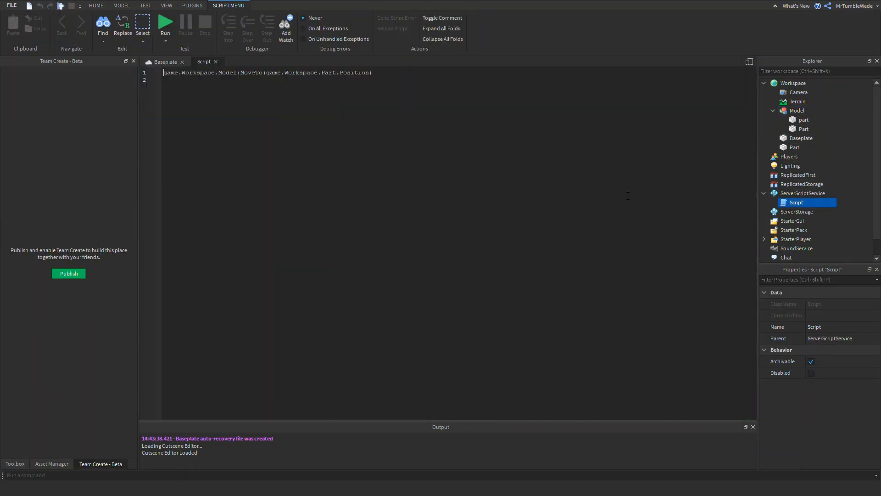
pyautogui.moveTo(374, 72); pyautogui.dragTo(241, 72)
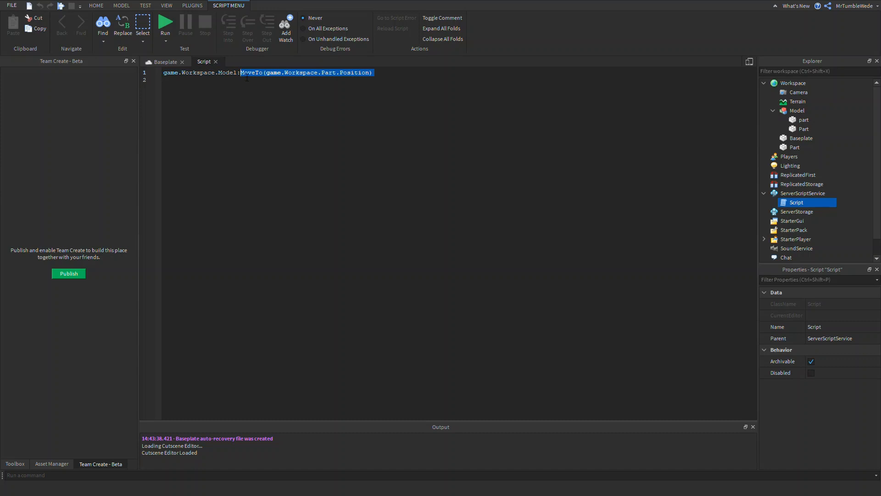
pyautogui.write('SetPrimaryPartCFrame(')
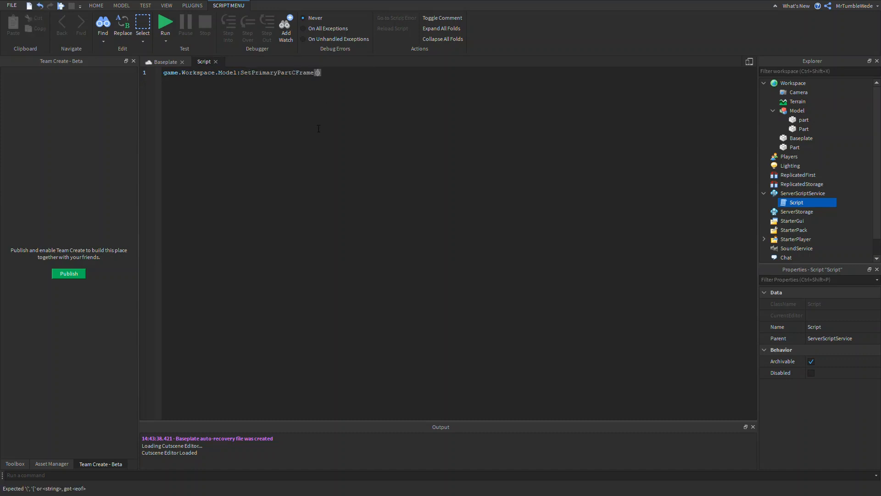
pyautogui.click(797, 110)
pyautogui.click(792, 338)
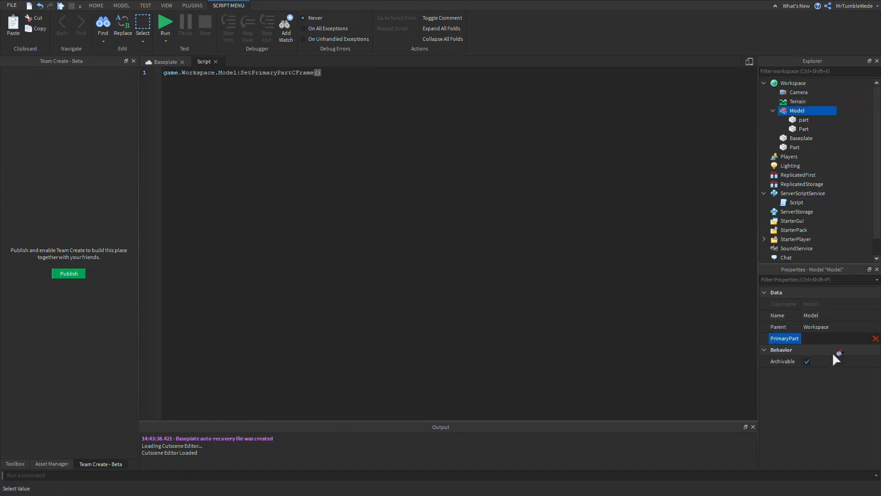
pyautogui.click(804, 129)
# Rewrite the call as game.Workspace.Model:SetPrimaryPartCFrame(game.Workspace.Part.CFrame)
pyautogui.click(337, 77)
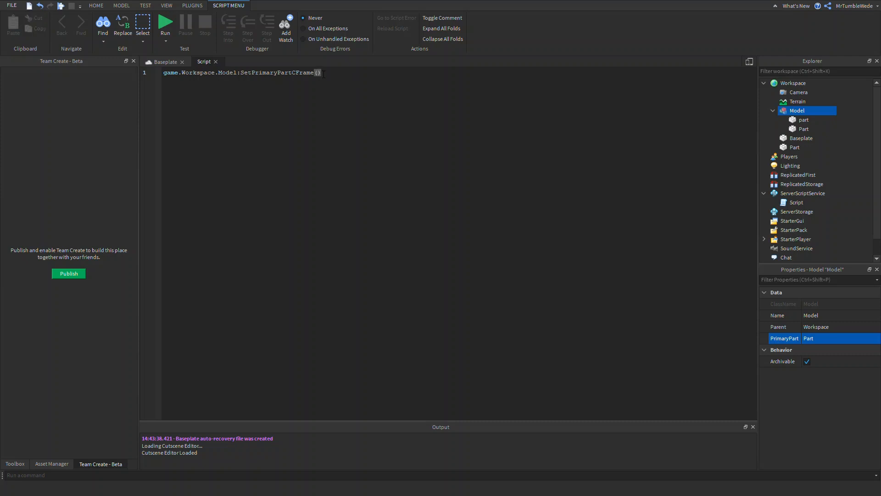
pyautogui.write('game.Wo')
pyautogui.write('rkspace.p')
pyautogui.press('Tab')
pyautogui.click(313, 75)
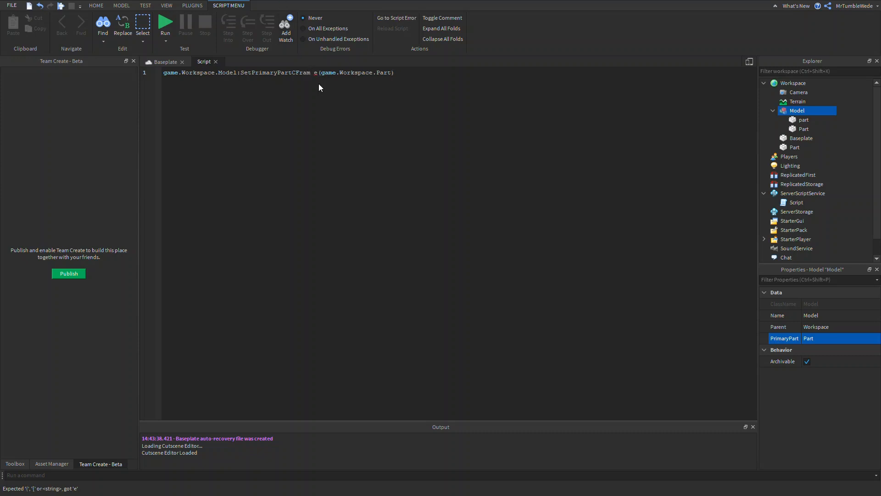
pyautogui.press('BackSpace')
pyautogui.write('.p')
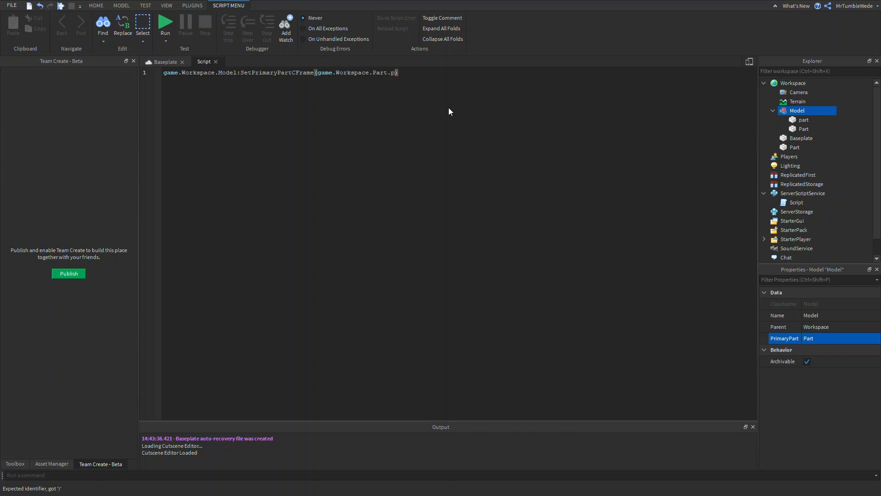
pyautogui.write('c')
pyautogui.press('Tab')
pyautogui.click(215, 62)
# Run the test, nudge a part beside the other in the viewport, stop, and reopen the script
pyautogui.click(383, 31)
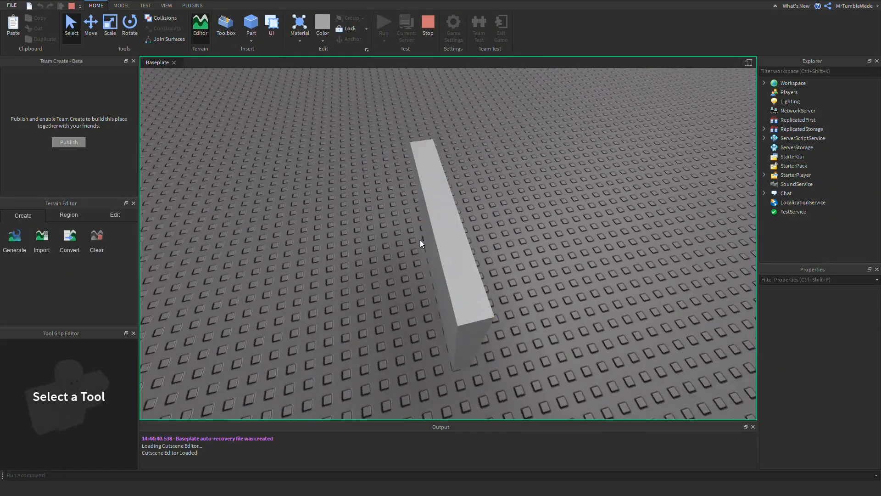
pyautogui.moveTo(481, 299); pyautogui.dragTo(502, 320)
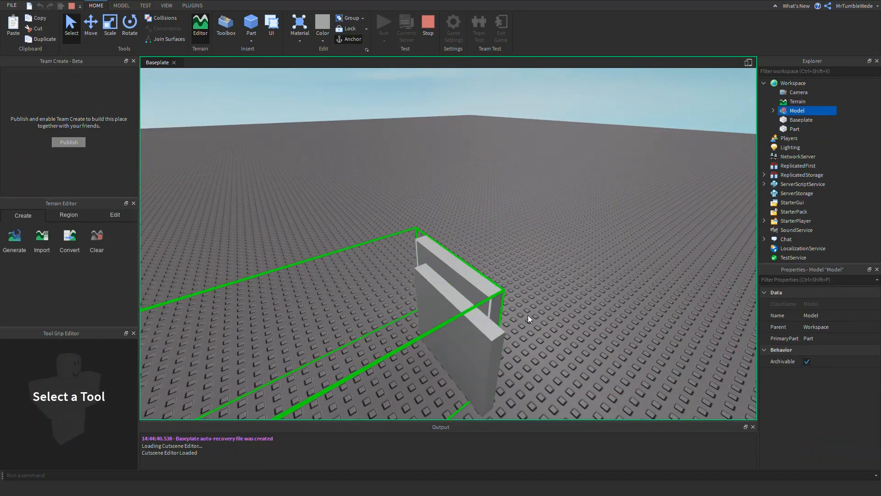
pyautogui.click(531, 318)
pyautogui.scroll(5, 532, 318)
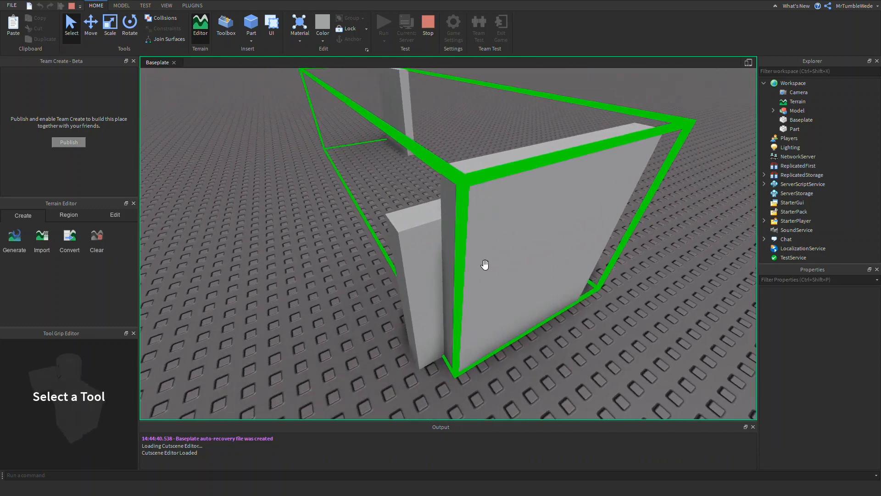
pyautogui.click(425, 24)
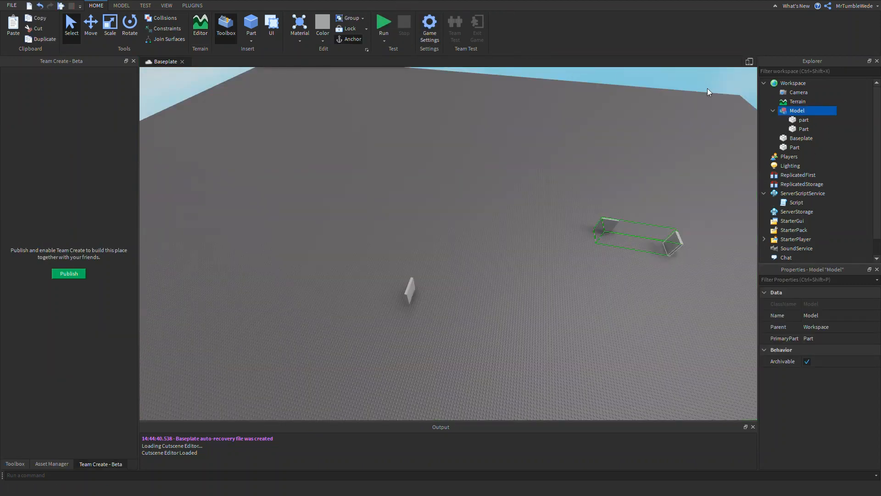
pyautogui.doubleClick(801, 205)
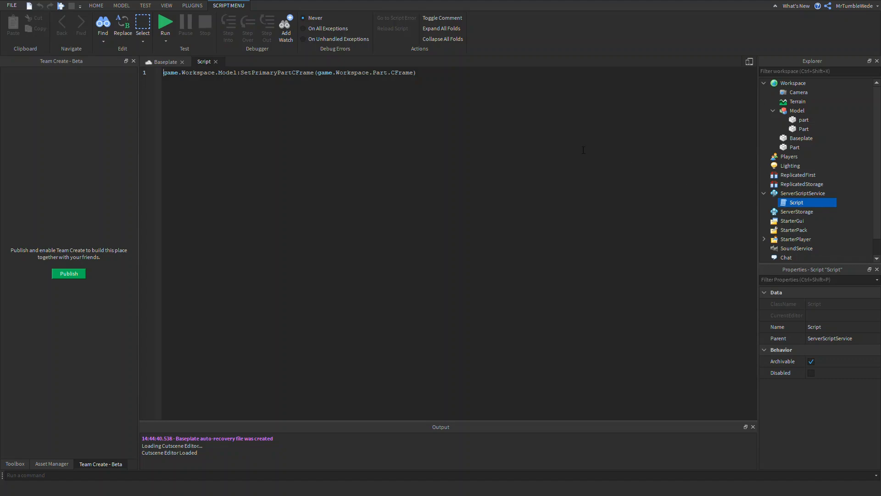
# Close the script, clear the selection and orbit the camera around the baseplate
pyautogui.click(215, 61)
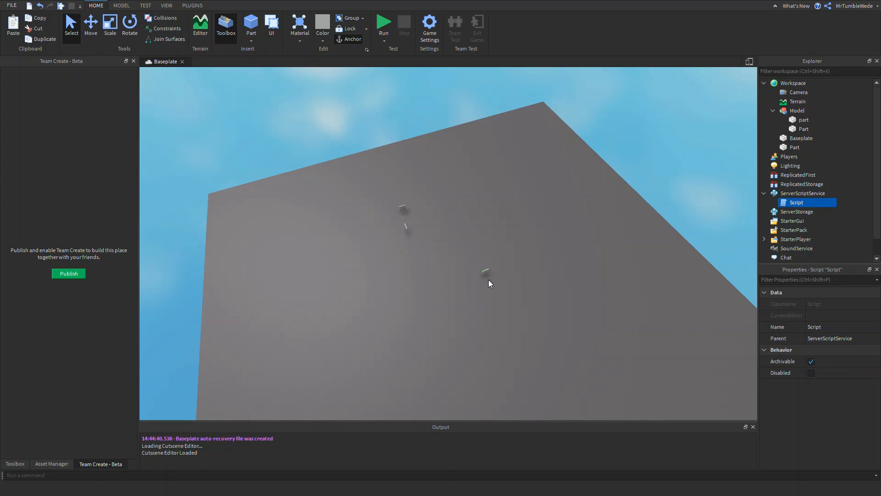
pyautogui.scroll(2, 488, 280)
pyautogui.scroll(2, 433, 241)
pyautogui.scroll(2, 394, 210)
pyautogui.scroll(2, 391, 222)
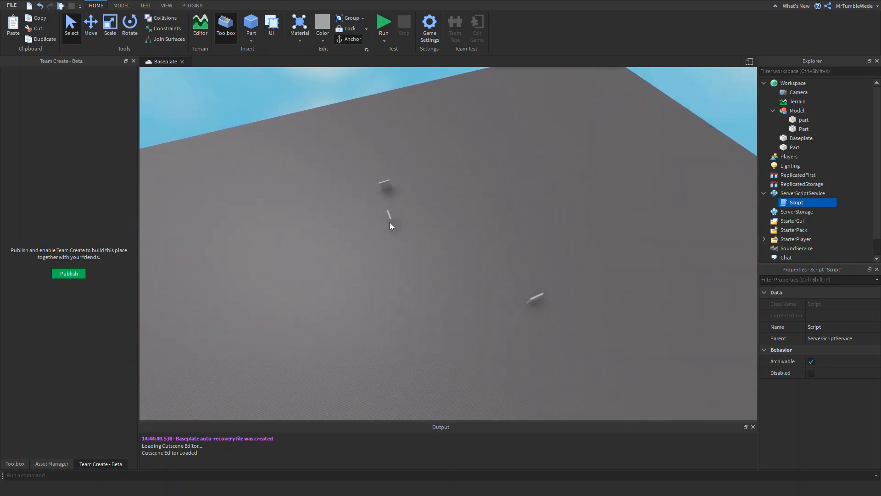
pyautogui.scroll(2, 413, 214)
pyautogui.scroll(2, 443, 203)
pyautogui.scroll(2, 443, 204)
pyautogui.scroll(2, 444, 204)
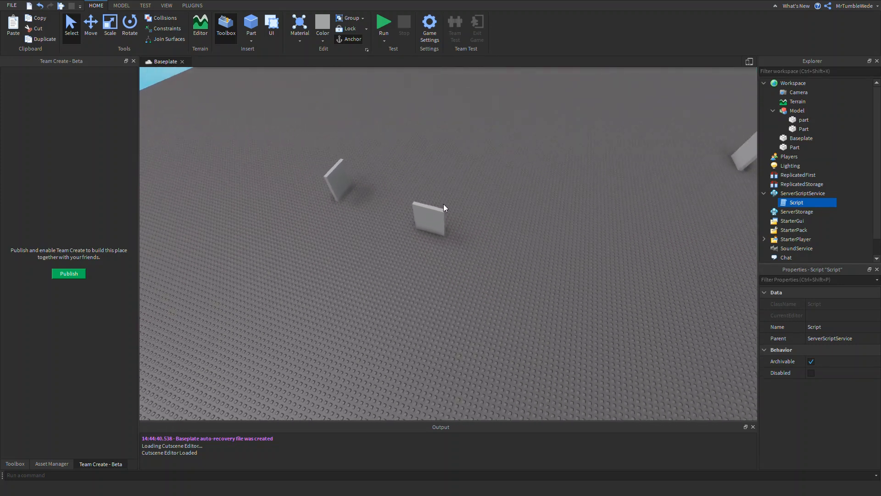
pyautogui.scroll(2, 444, 204)
pyautogui.scroll(-3, 444, 204)
pyautogui.scroll(-2, 444, 203)
pyautogui.scroll(-2, 468, 187)
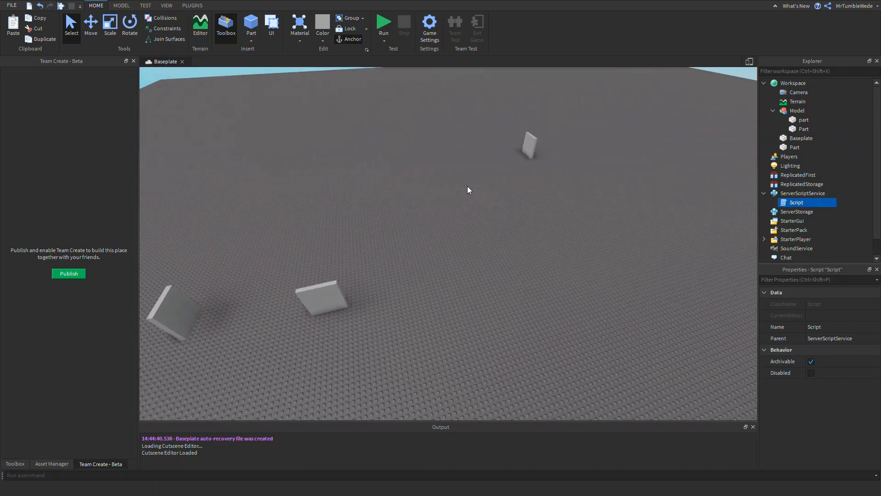
pyautogui.scroll(-3, 468, 187)
pyautogui.click(459, 200)
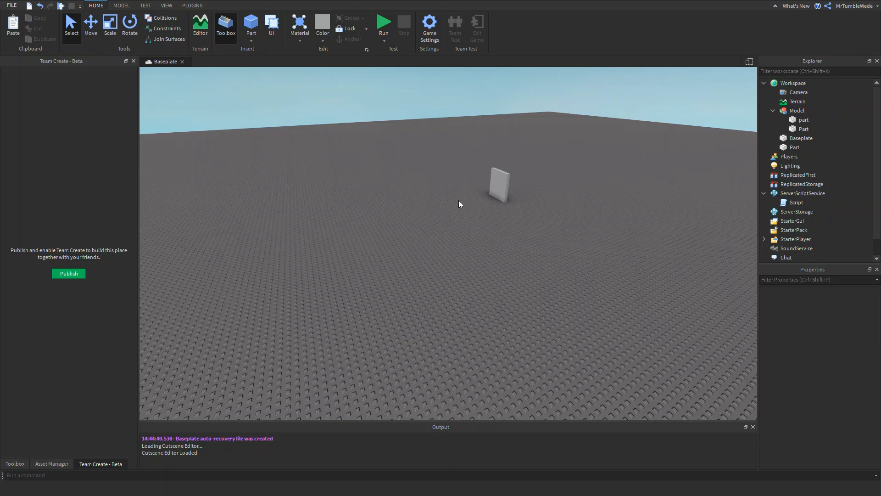
pyautogui.moveTo(459, 204); pyautogui.dragTo(450, 244, button='right')
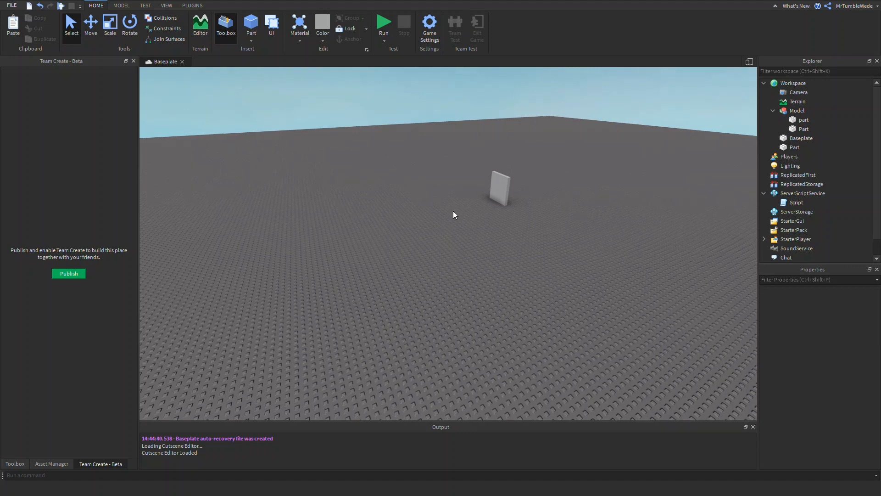